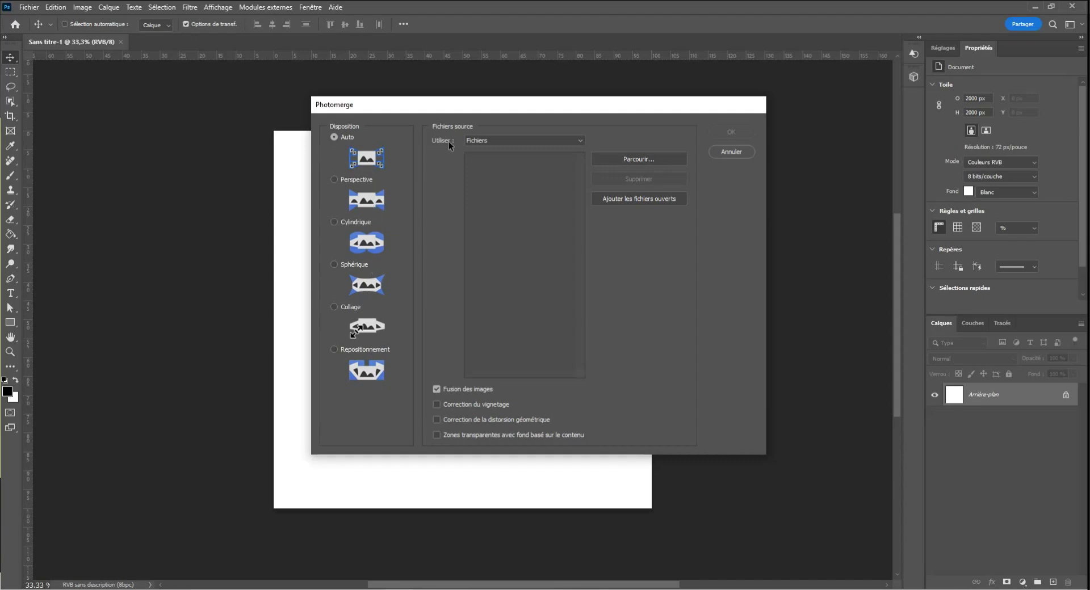
# Keep individual files as the Photomerge source type and open the browser for choosing source images
pyautogui.click(536, 142)
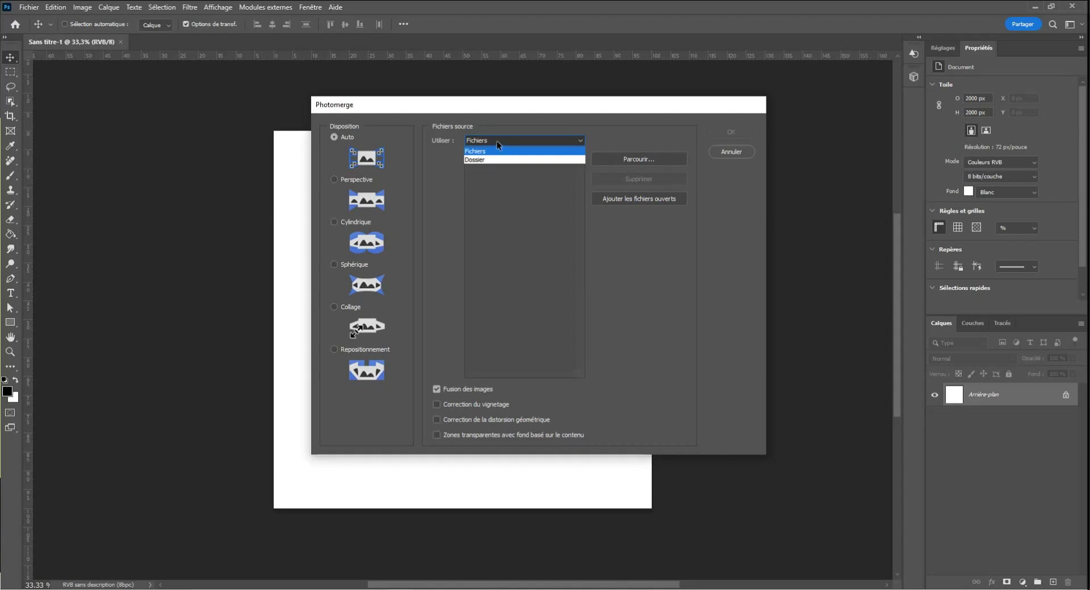
pyautogui.click(500, 189)
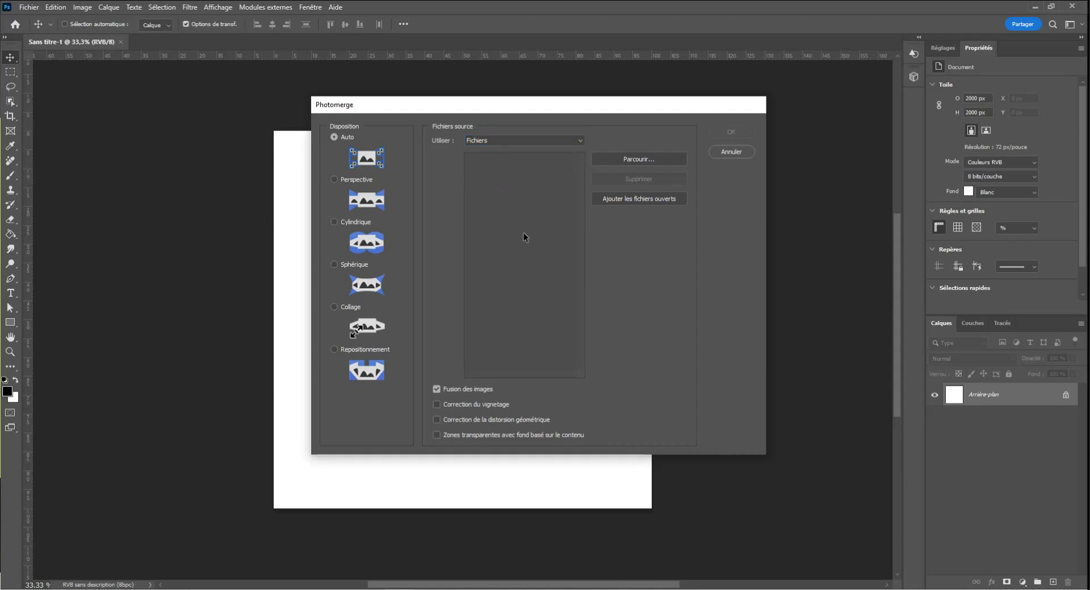
pyautogui.click(662, 162)
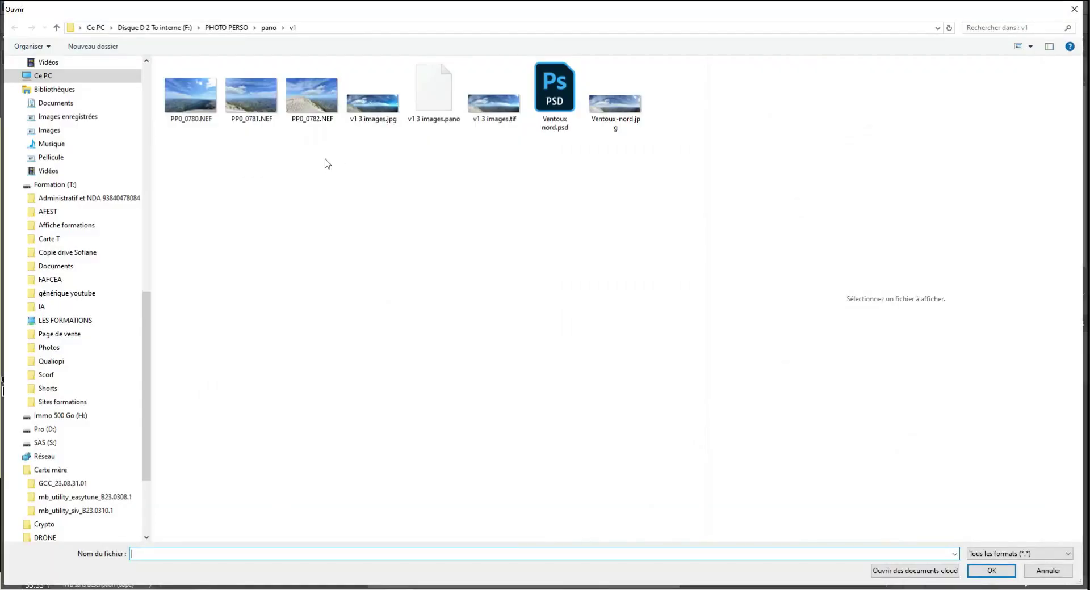
# Examine the previews of PP0_0780.NEF, PP0_0781.NEF and PP0_0782.NEF to compare how the shots overlap
pyautogui.moveTo(324, 143); pyautogui.dragTo(164, 69)
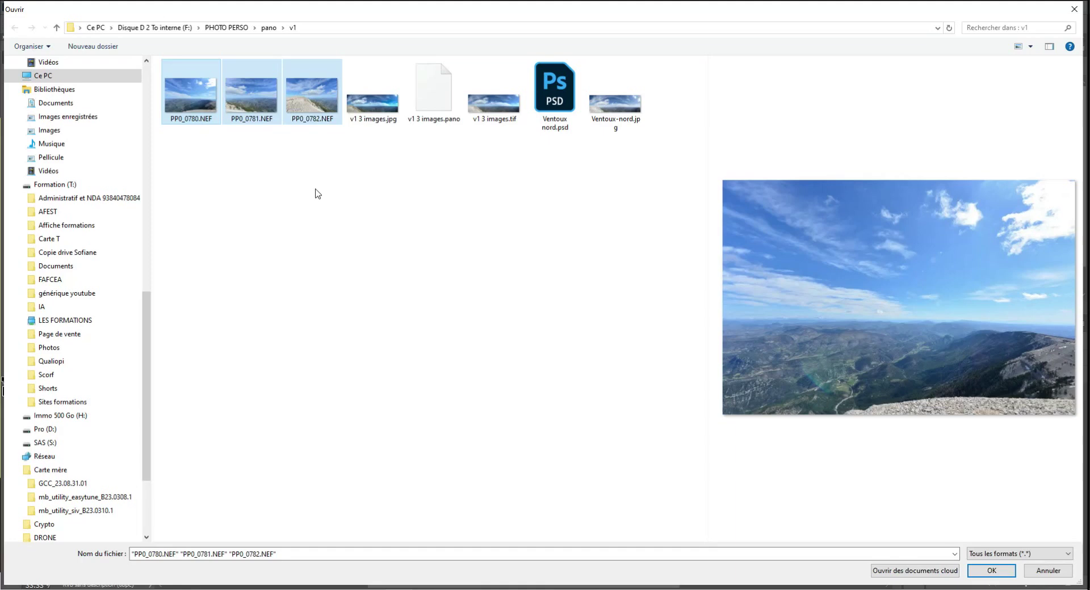
pyautogui.click(249, 100)
pyautogui.click(196, 101)
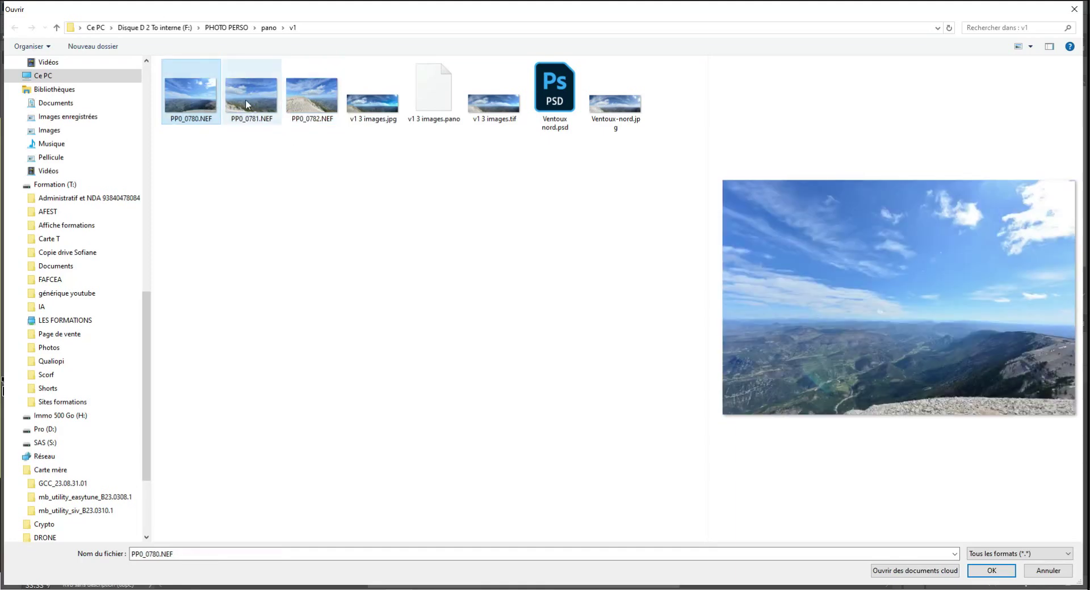
pyautogui.click(252, 99)
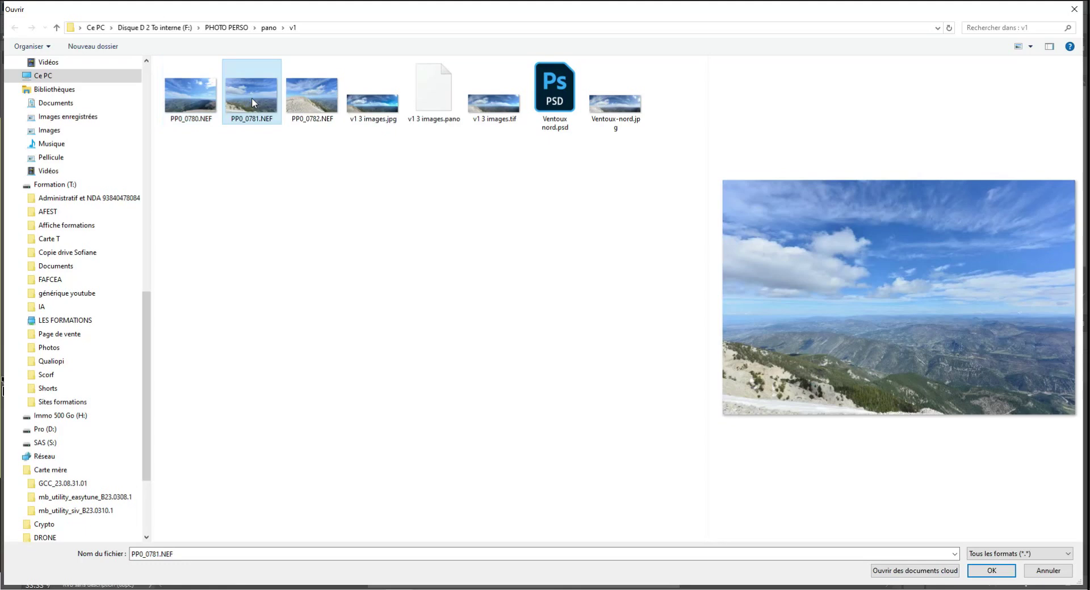
pyautogui.click(325, 96)
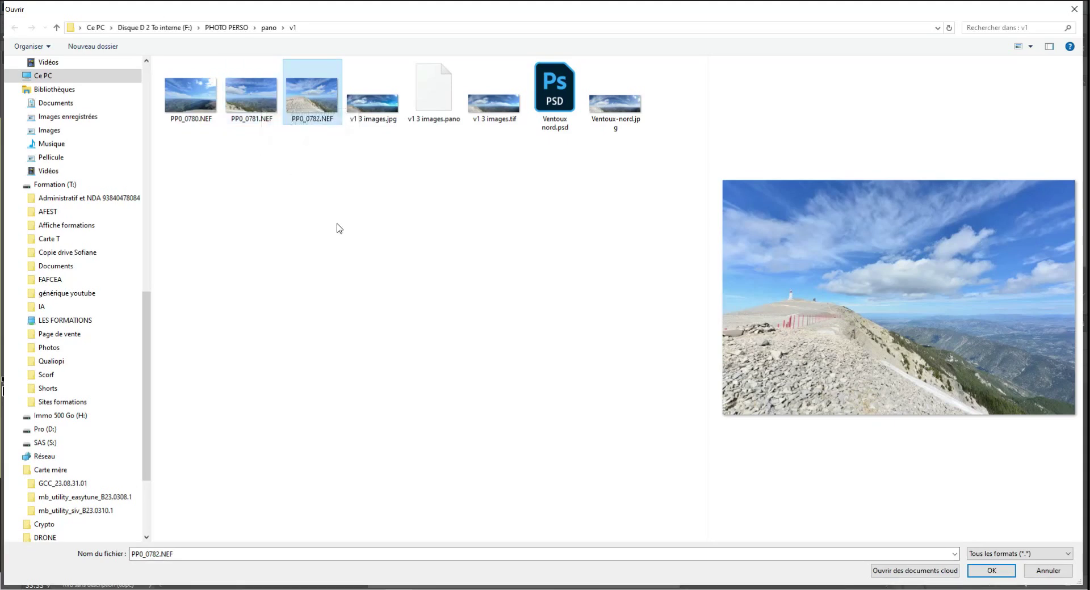
pyautogui.click(259, 105)
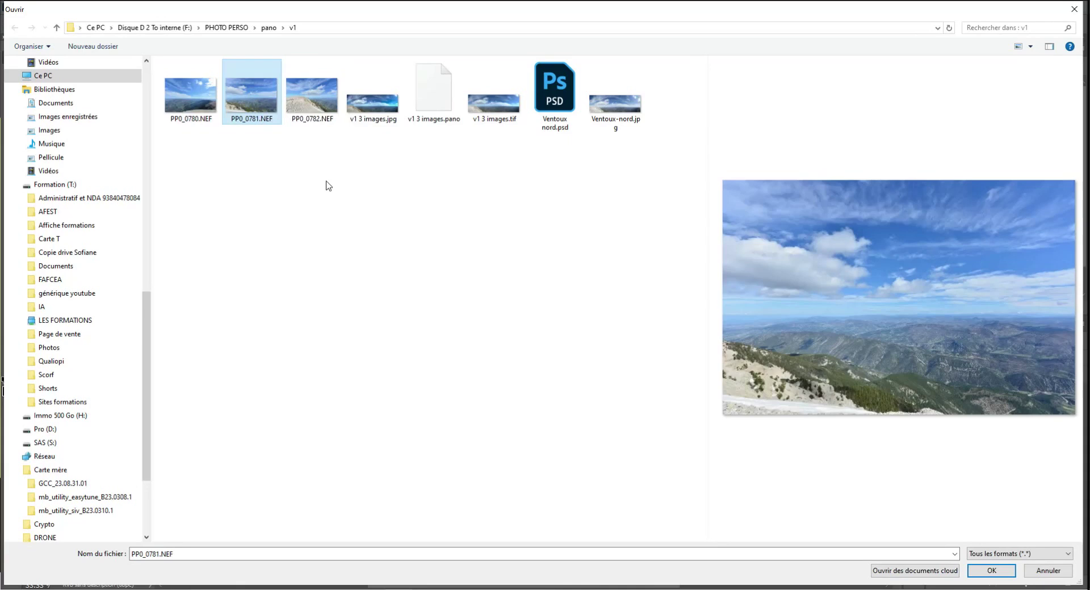
pyautogui.click(211, 101)
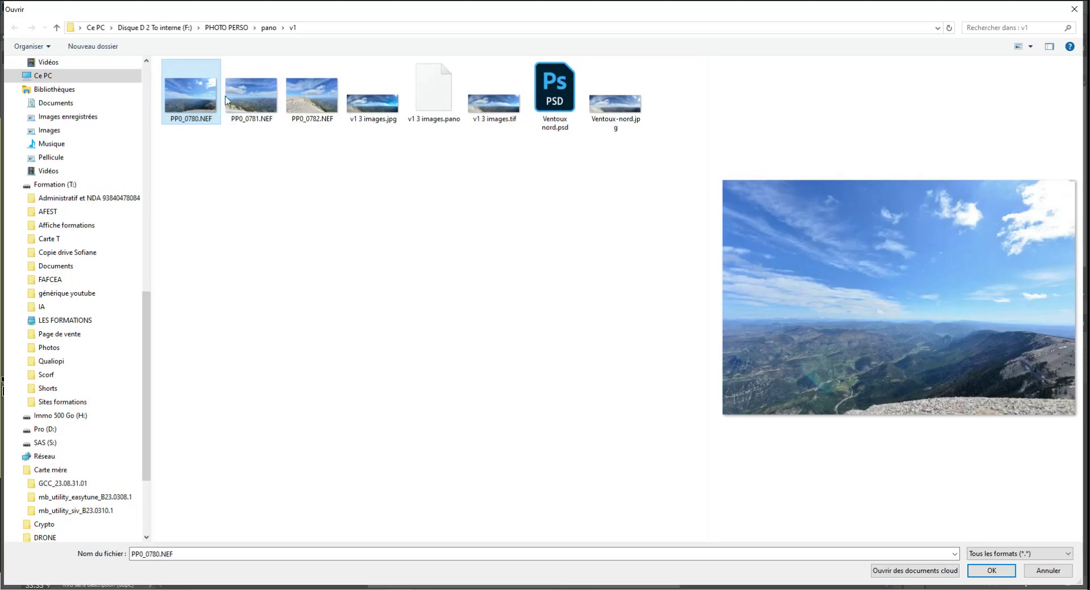
pyautogui.click(247, 94)
pyautogui.click(314, 96)
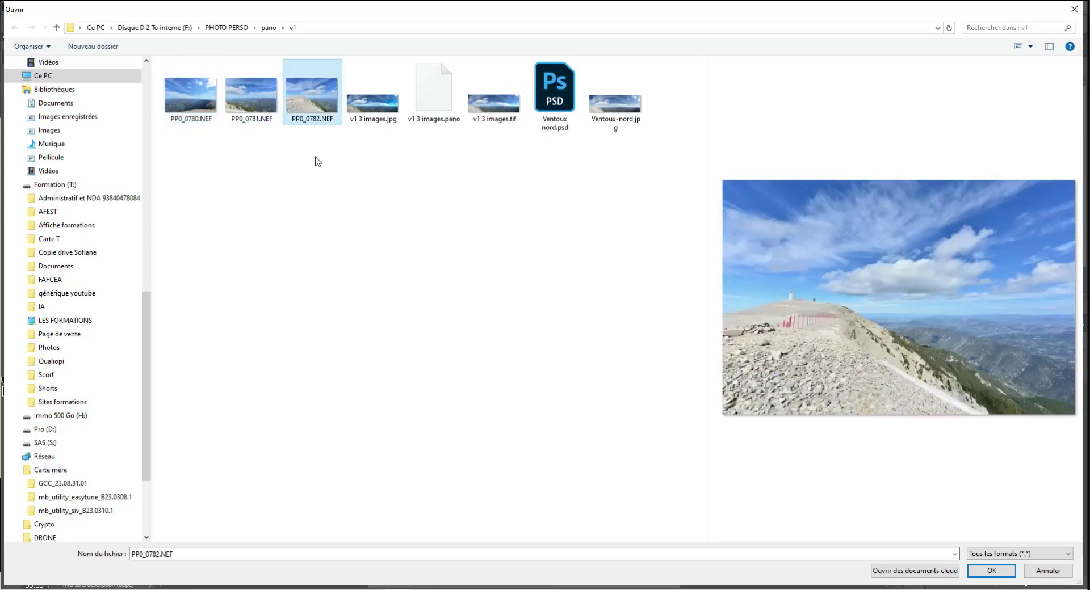
# Load PP0_0780.NEF, PP0_0781.NEF and PP0_0782.NEF and merge them in Auto layout with vignetting and geometric distortion correction
pyautogui.moveTo(314, 151); pyautogui.dragTo(195, 104)
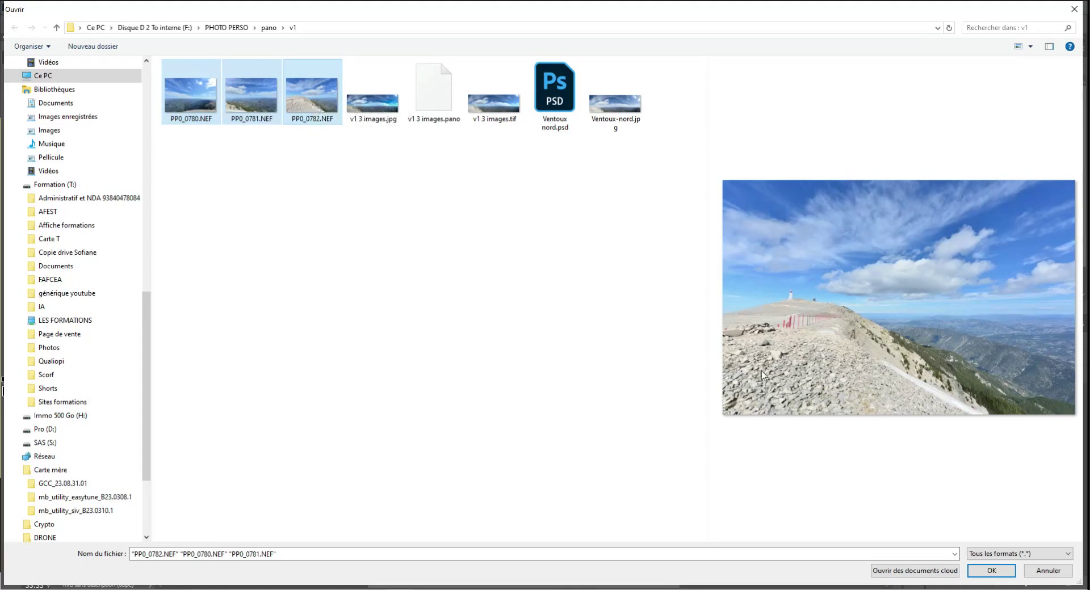
pyautogui.click(991, 571)
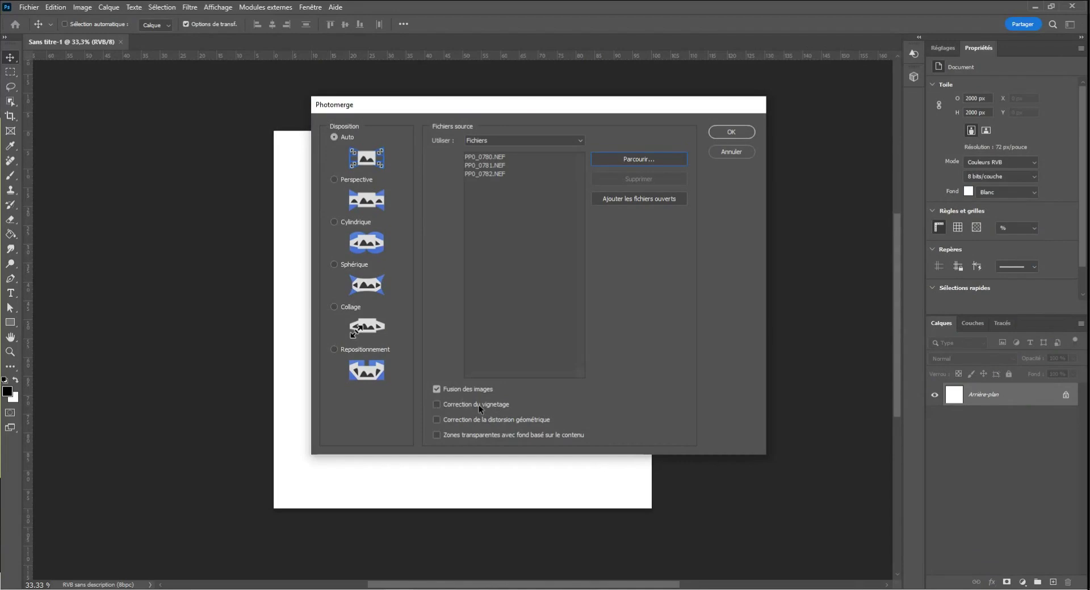
pyautogui.click(437, 405)
pyautogui.click(459, 420)
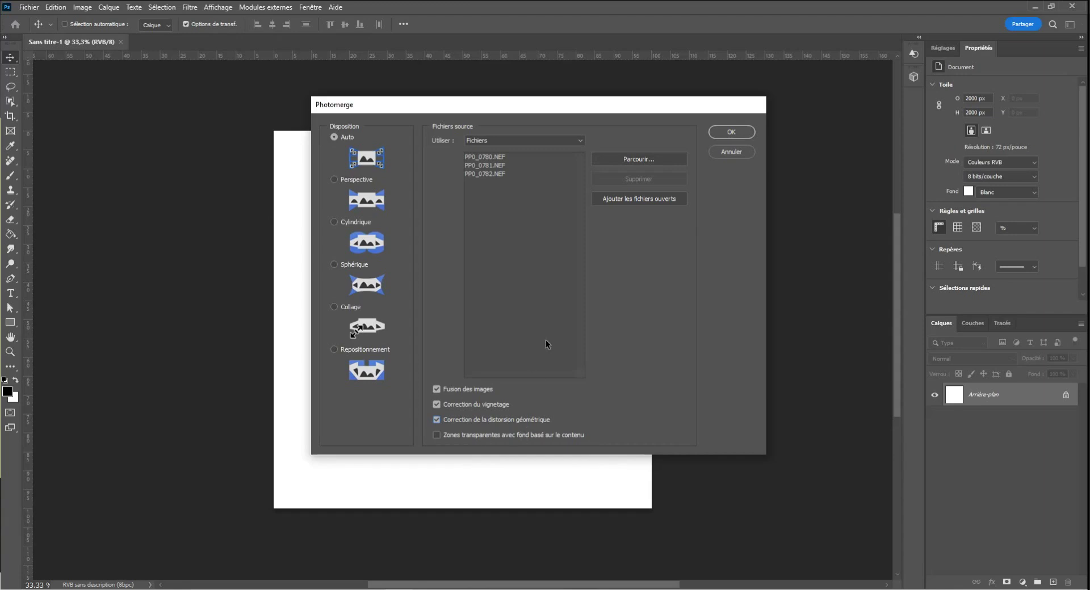
pyautogui.click(744, 133)
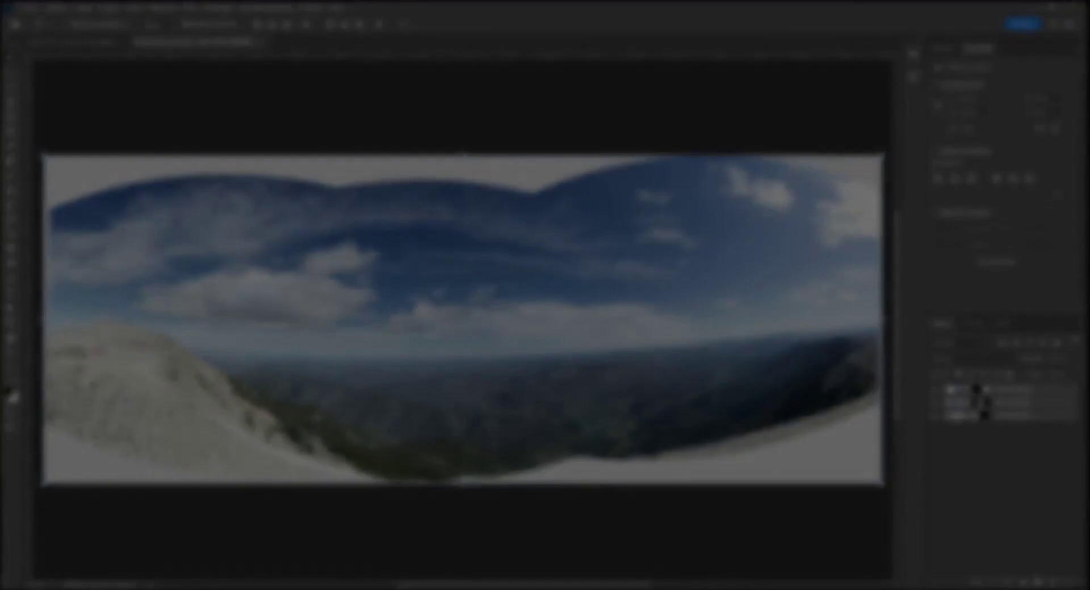
# Create a new layer group named "3 photos" in the panorama document
pyautogui.click(930, 434)
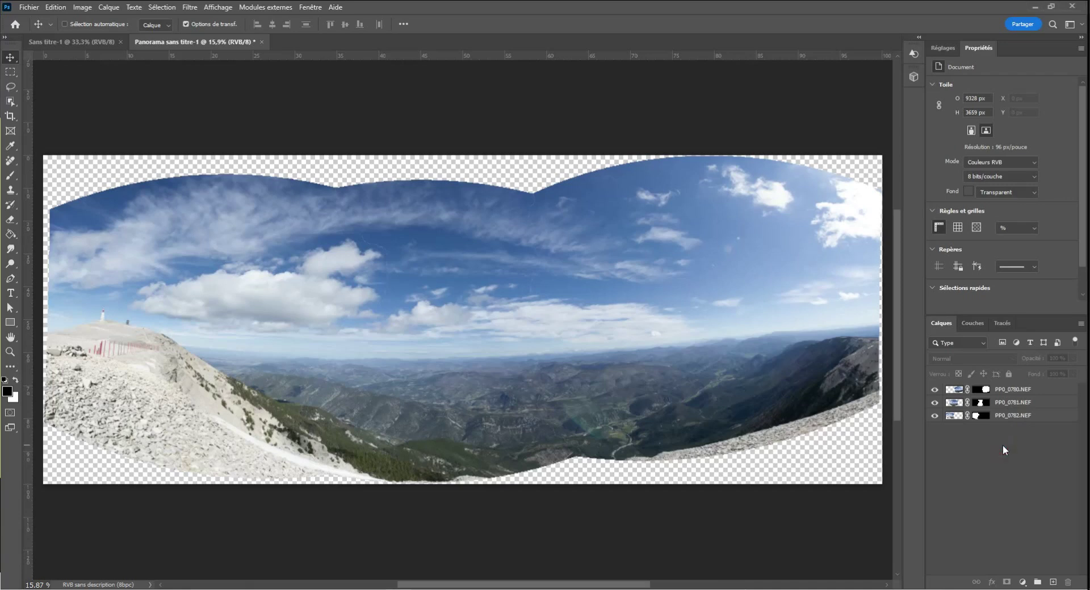
pyautogui.rightClick(1009, 407)
pyautogui.click(999, 97)
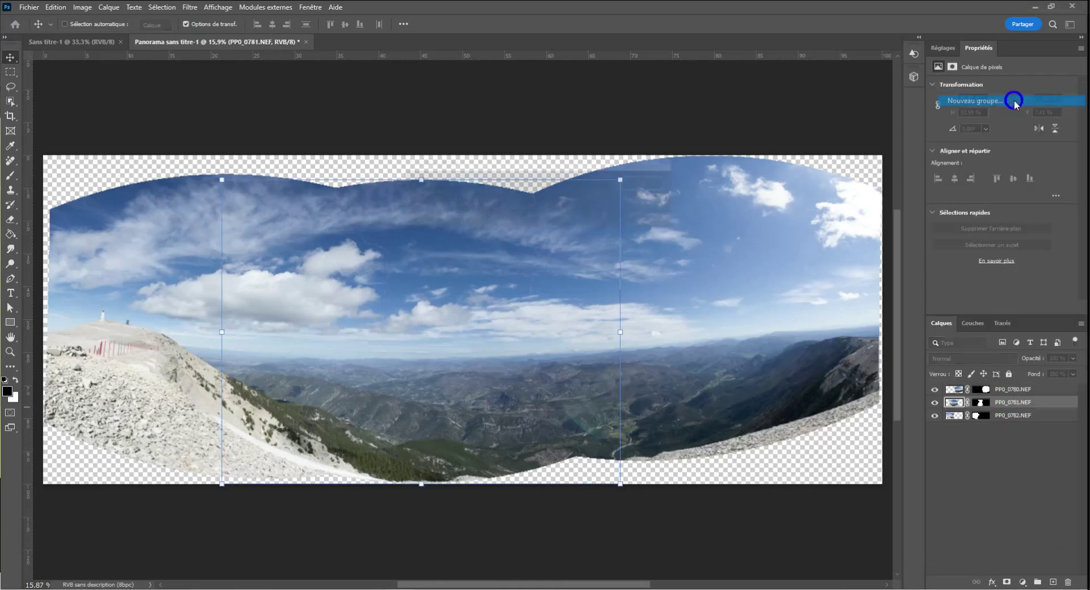
pyautogui.click(430, 183)
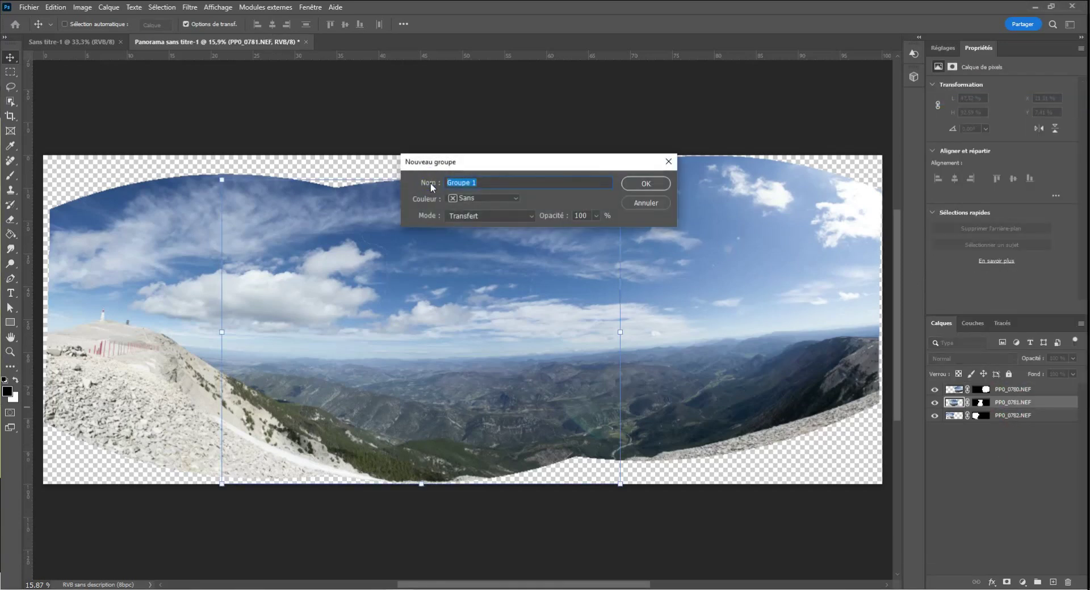
pyautogui.write('3 photos')
pyautogui.press('Return')
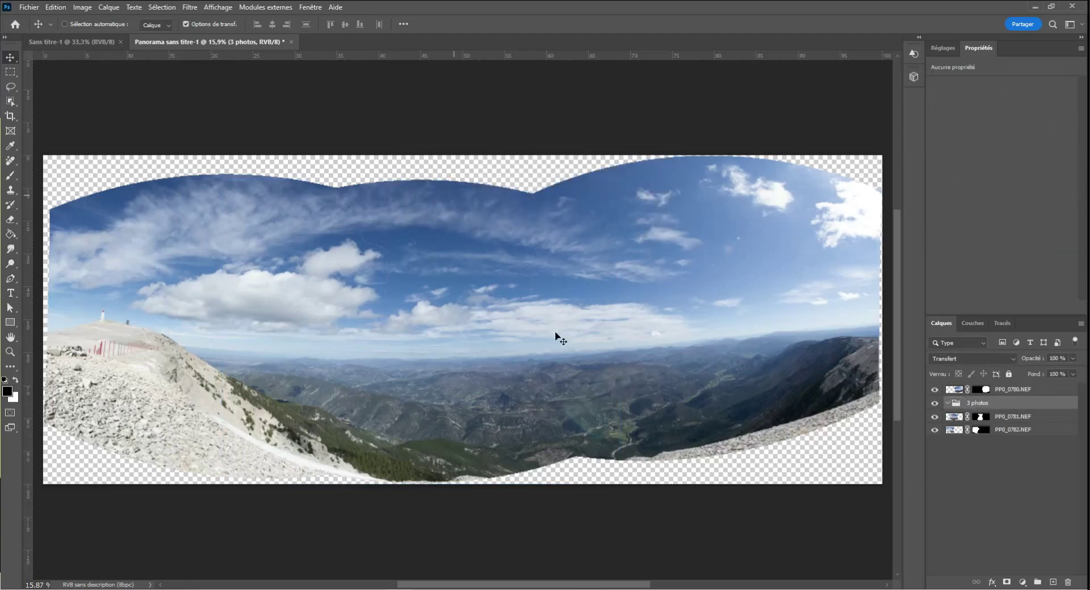
# Move the three NEF photo layers into the "3 photos" group, check its contents and collapse it
pyautogui.click(1008, 476)
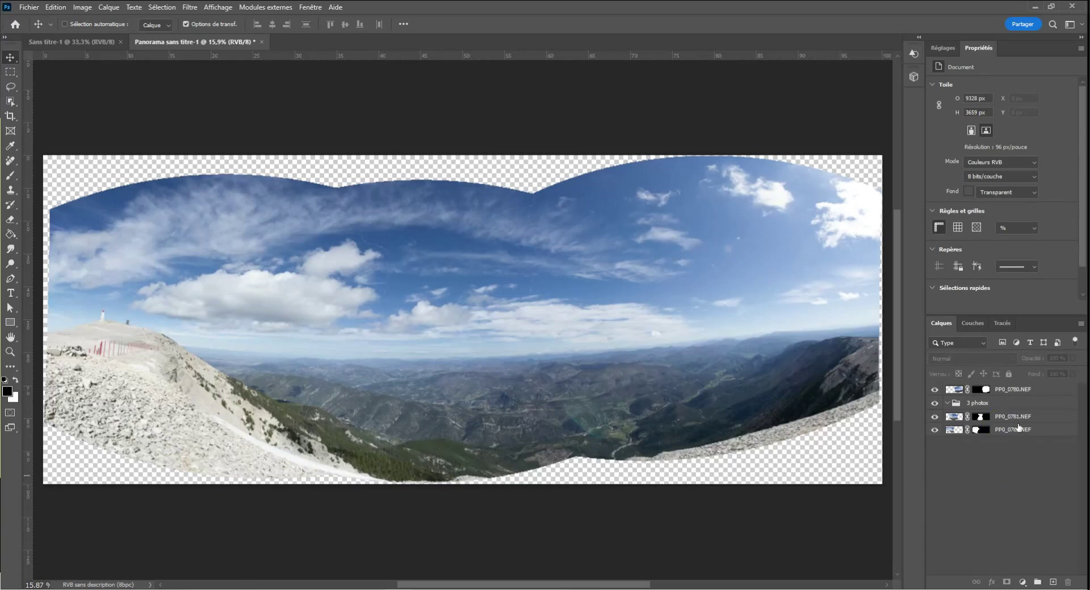
pyautogui.click(1017, 390)
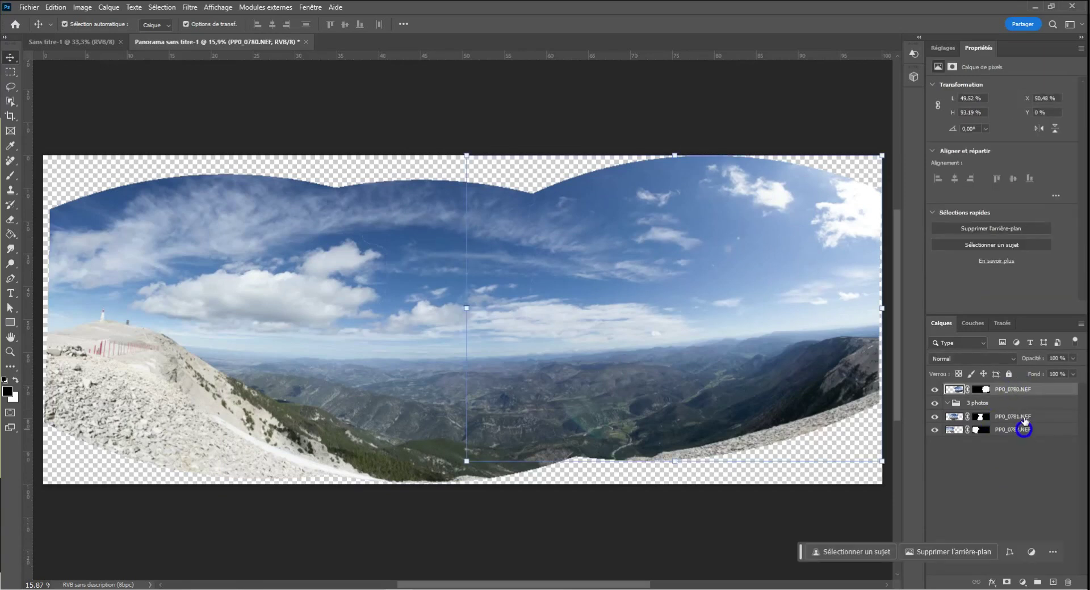
pyautogui.keyDown('shift'); pyautogui.click(1014, 416); pyautogui.keyUp('shift')
pyautogui.moveTo(1008, 417); pyautogui.dragTo(1007, 413)
pyautogui.click(952, 390)
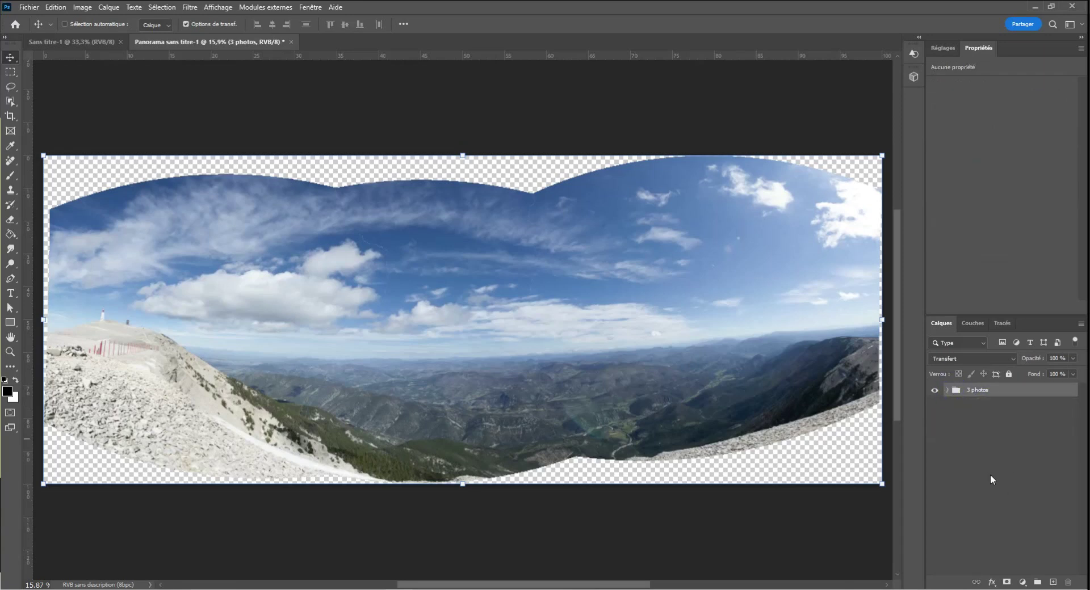
pyautogui.click(947, 391)
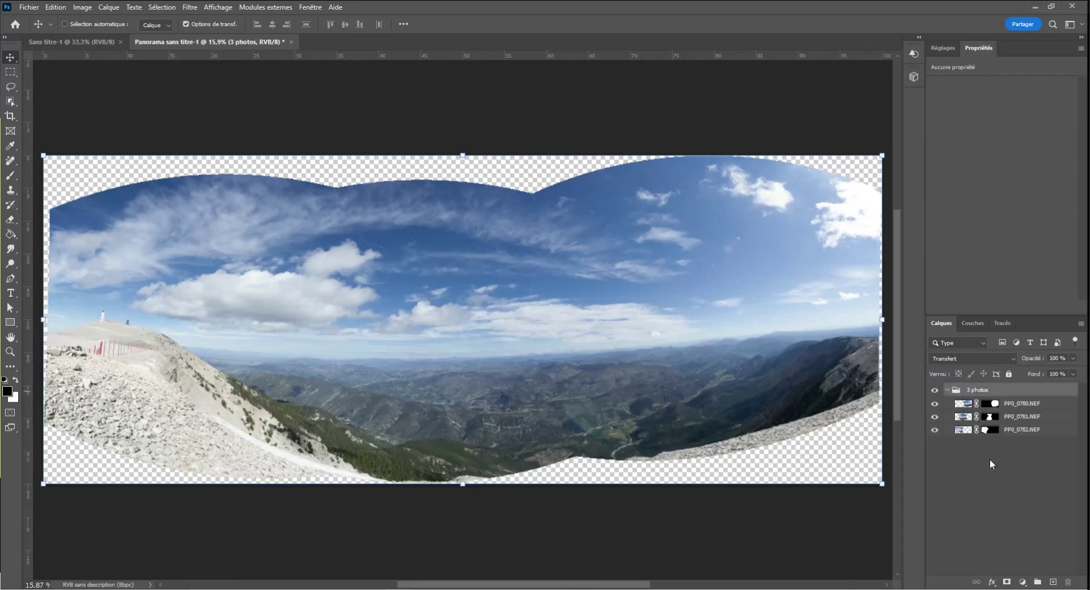
pyautogui.click(948, 391)
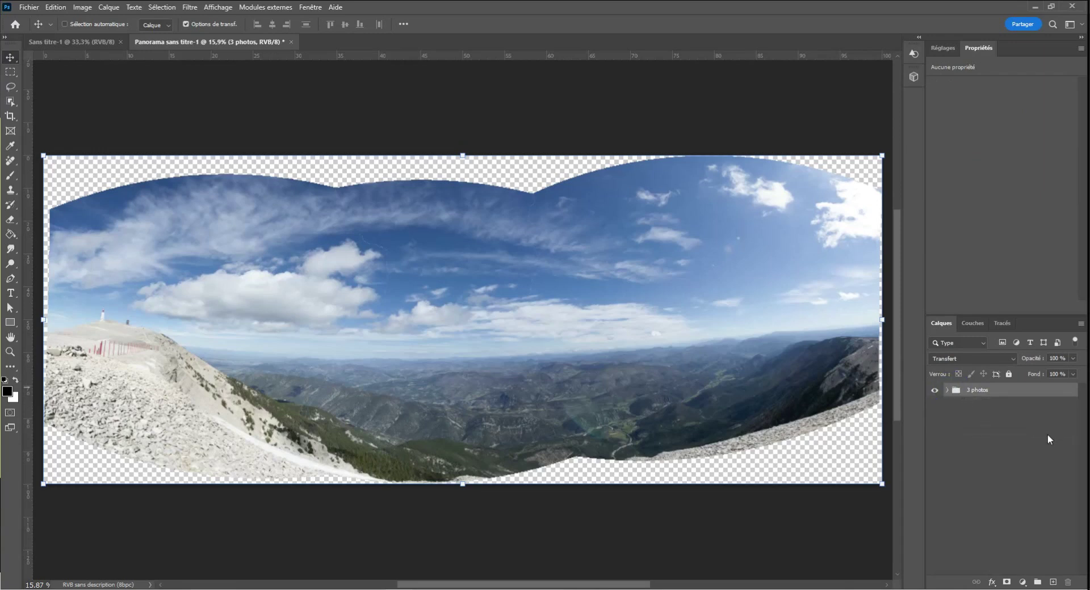
# Duplicate the "3 photos" group and hide the original group as a backup, leaving it collapsed
pyautogui.moveTo(1047, 391); pyautogui.dragTo(1054, 583)
pyautogui.click(936, 405)
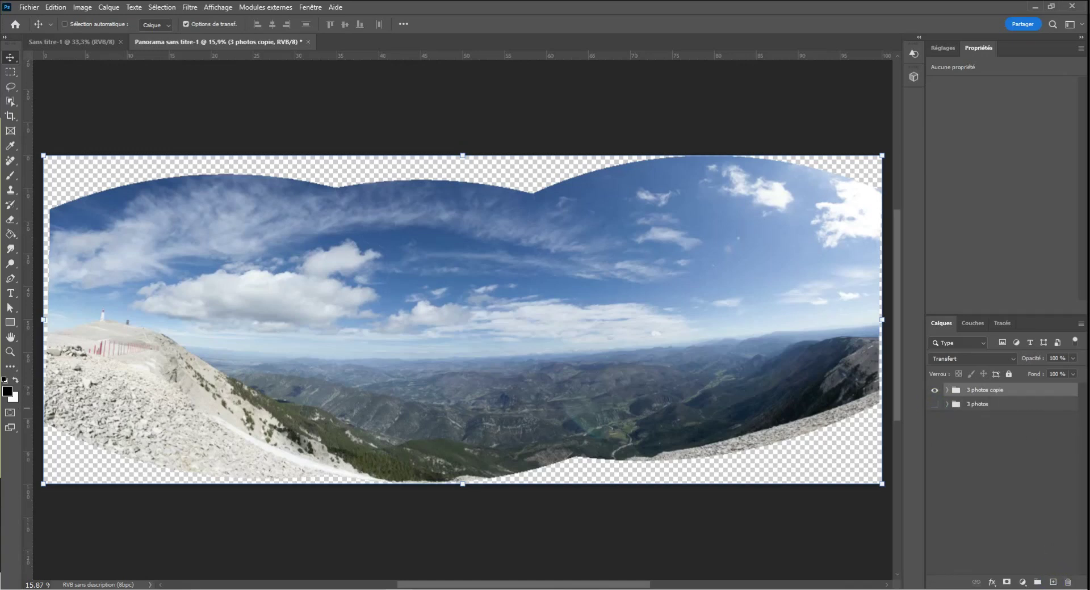
pyautogui.click(947, 404)
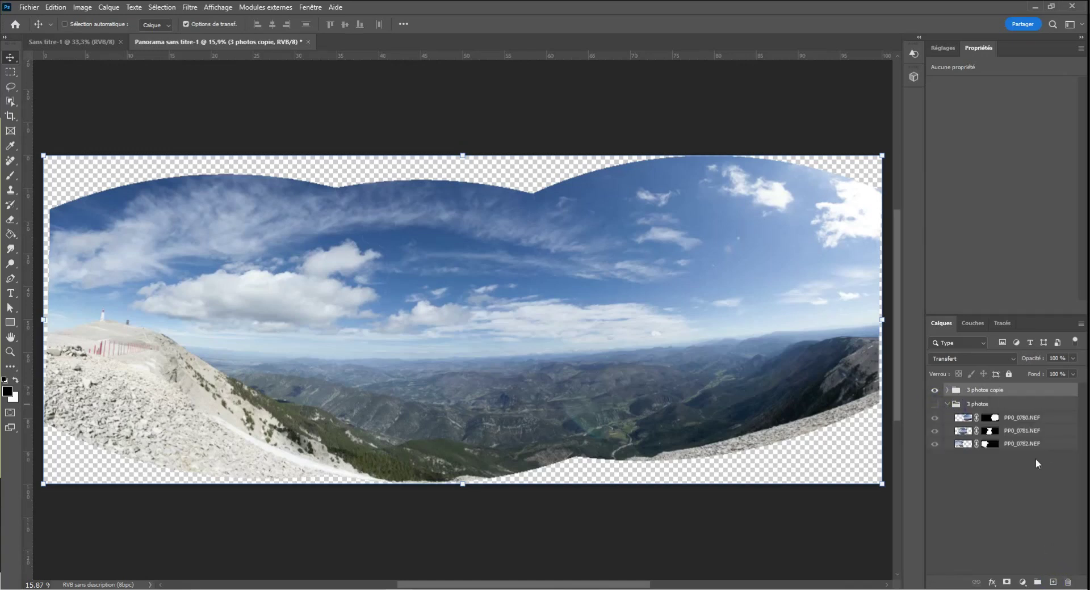
pyautogui.click(948, 404)
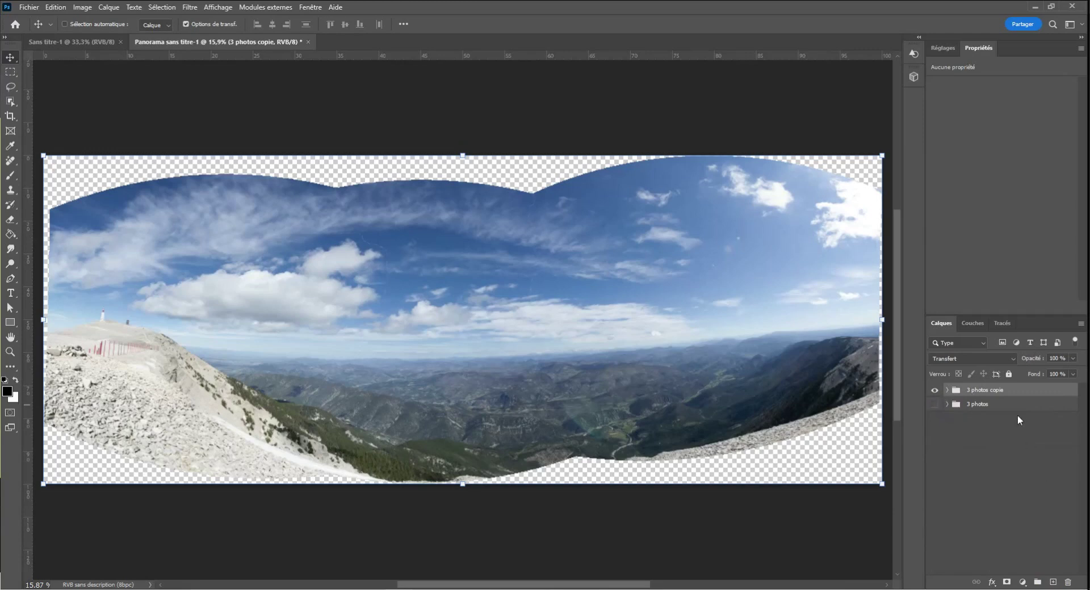
# Merge the duplicated group into a single layer and rename that layer "Pano"
pyautogui.rightClick(986, 390)
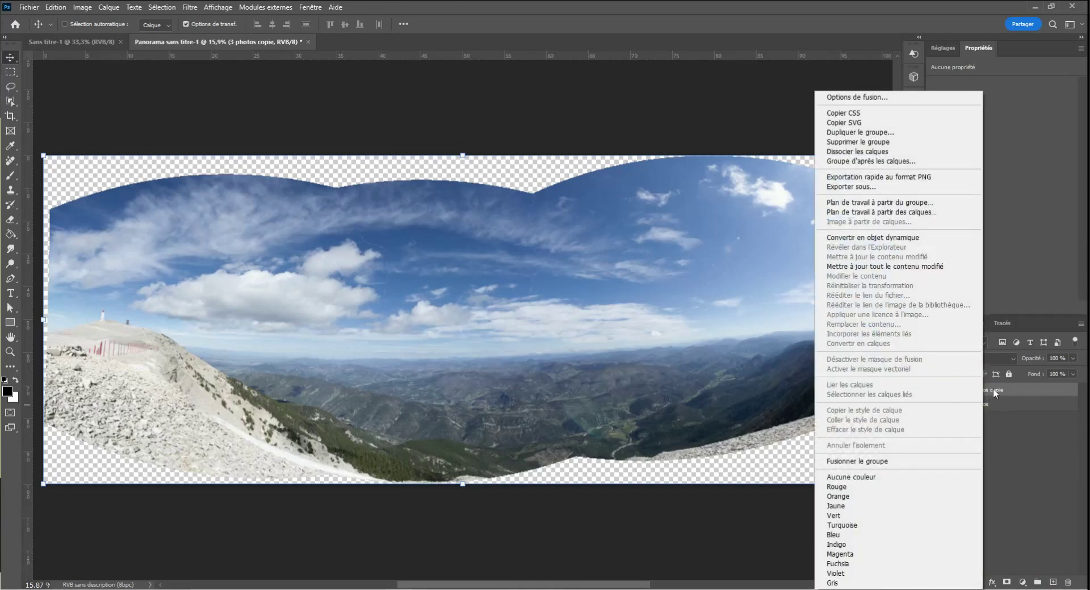
pyautogui.click(931, 464)
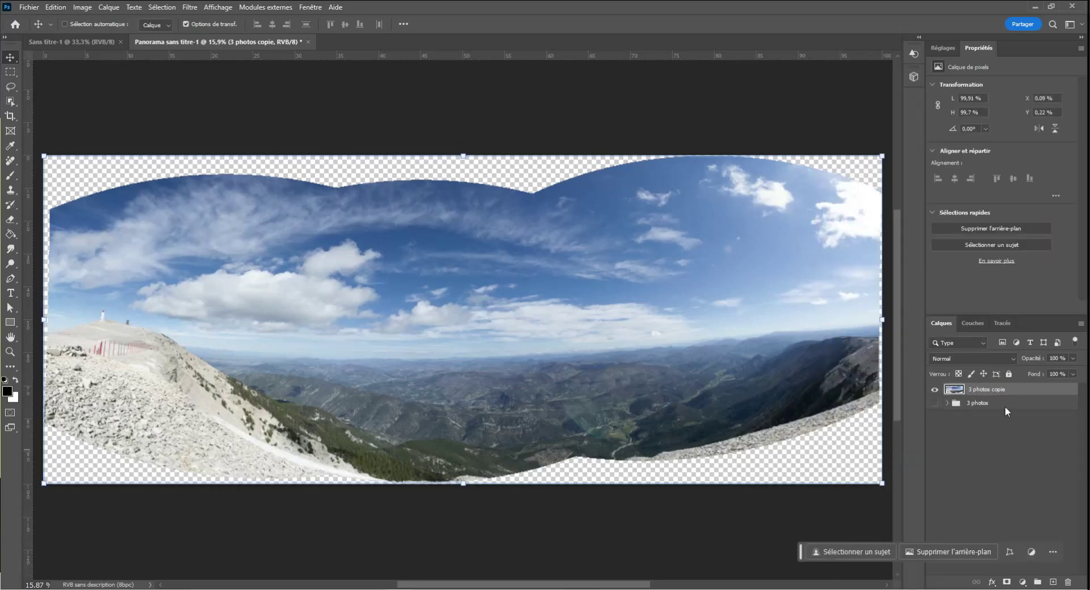
pyautogui.doubleClick(995, 390)
pyautogui.press('BackSpace')
pyautogui.press('BackSpace')
pyautogui.press('BackSpace')
pyautogui.press('BackSpace')
pyautogui.press('BackSpace')
pyautogui.press('BackSpace')
pyautogui.press('Return')
pyautogui.click(1000, 464)
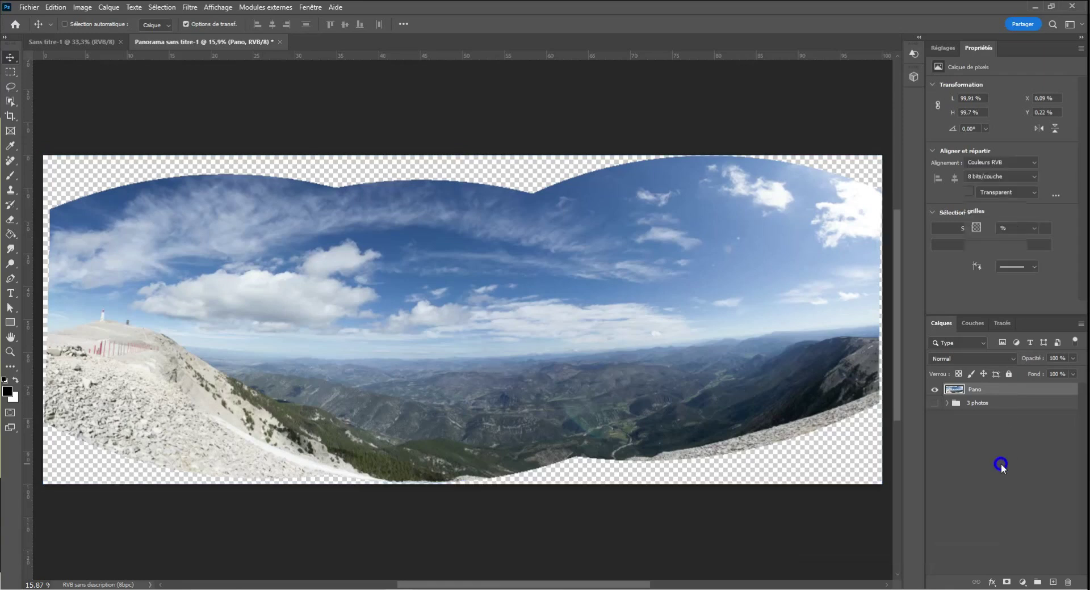
# Crop the panorama on all four sides to cut off most of the transparent border, leaving only small empty corners
pyautogui.click(973, 389)
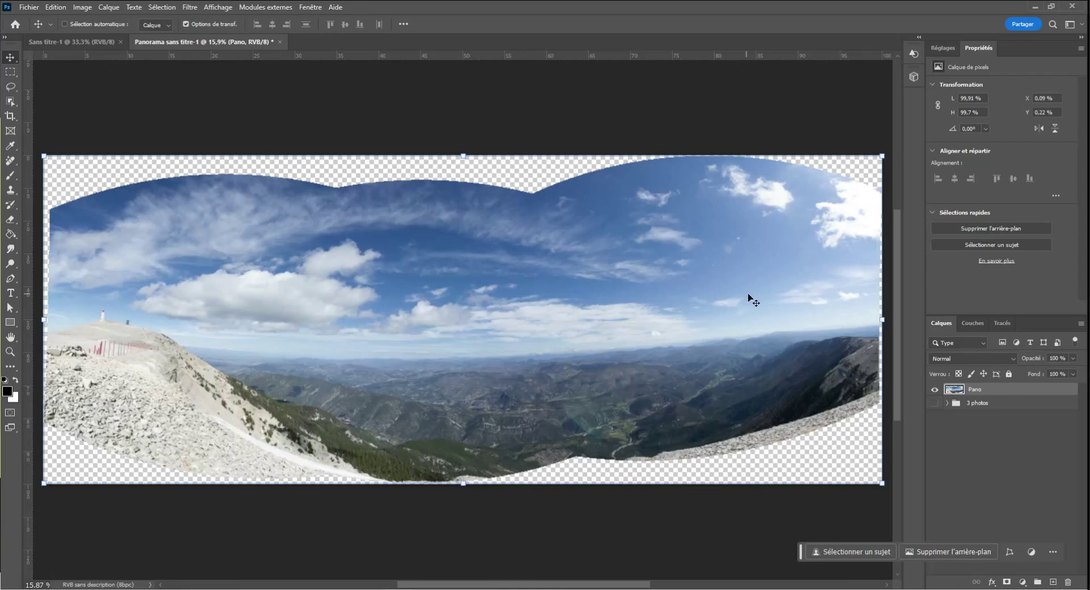
pyautogui.click(10, 117)
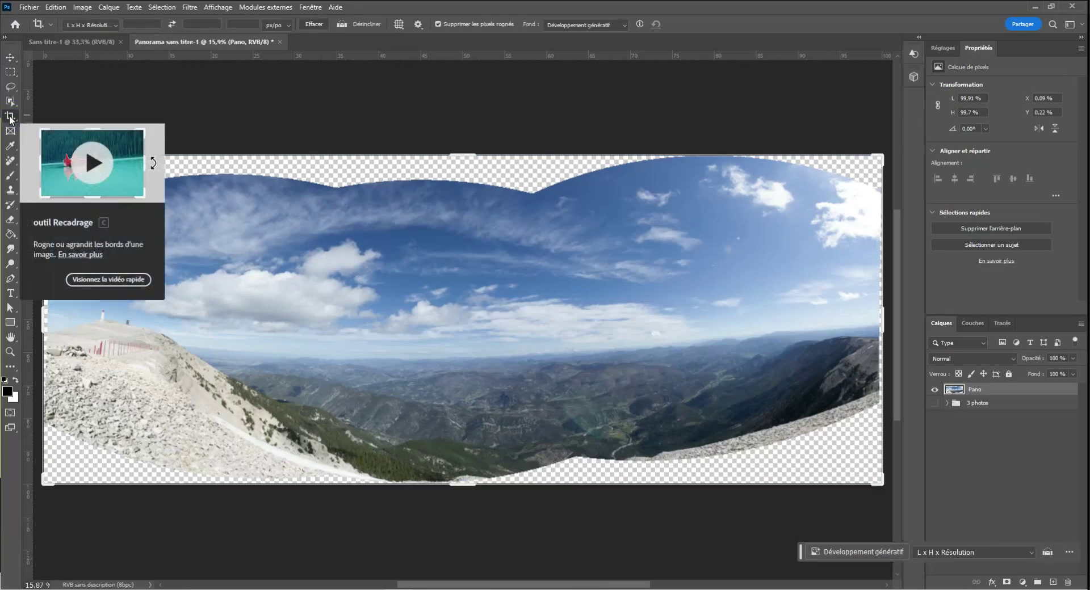
pyautogui.moveTo(463, 152); pyautogui.dragTo(462, 180)
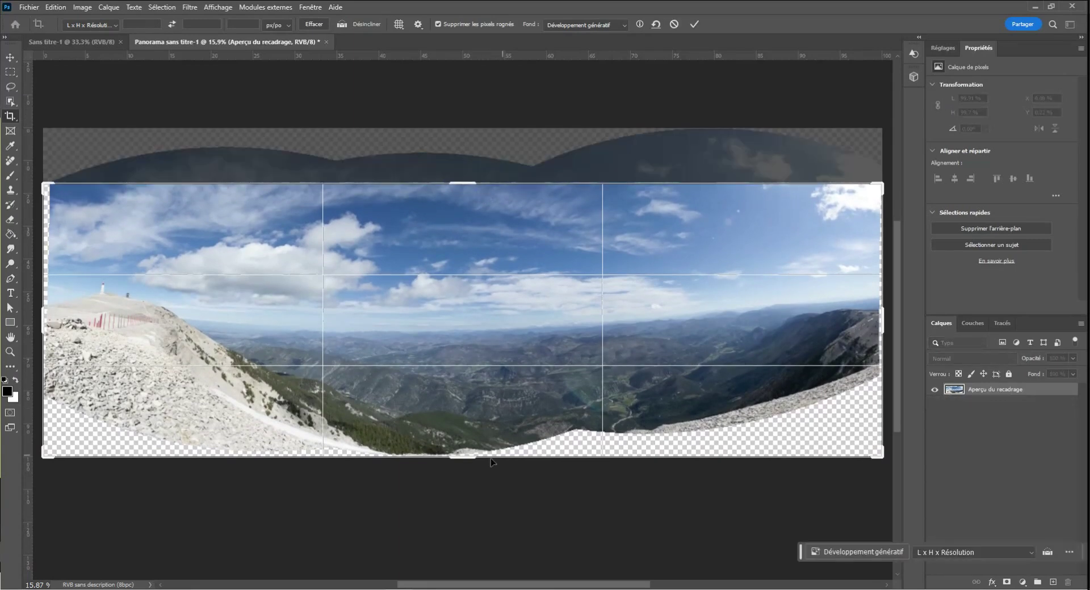
pyautogui.moveTo(465, 458)
pyautogui.mouseDown()
pyautogui.moveTo(471, 420)
pyautogui.moveTo(472, 443)
pyautogui.mouseUp()
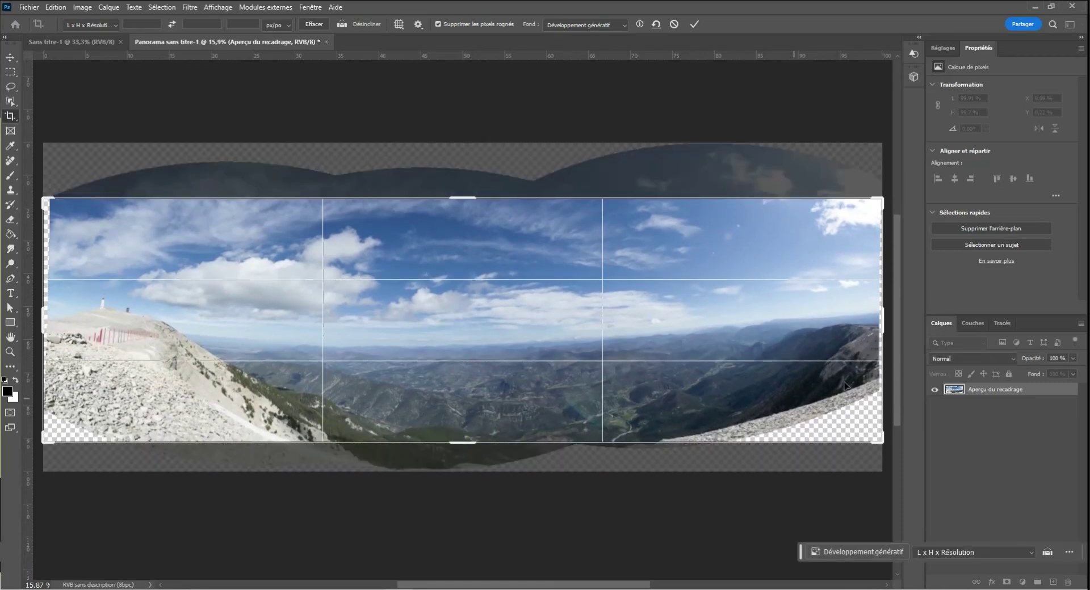
pyautogui.moveTo(887, 317); pyautogui.dragTo(883, 318)
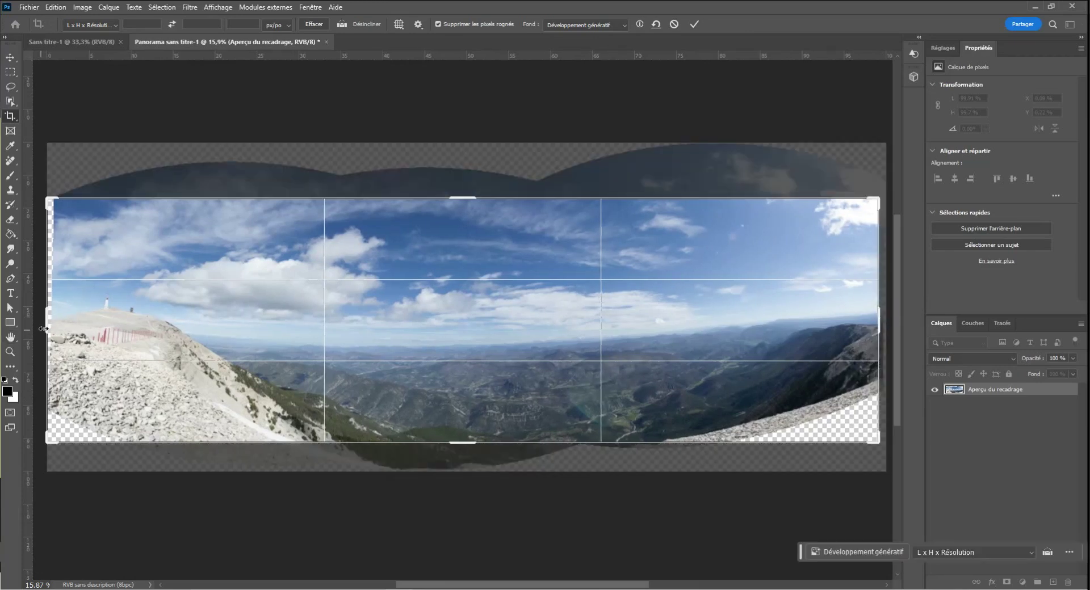
pyautogui.moveTo(48, 325); pyautogui.dragTo(55, 327)
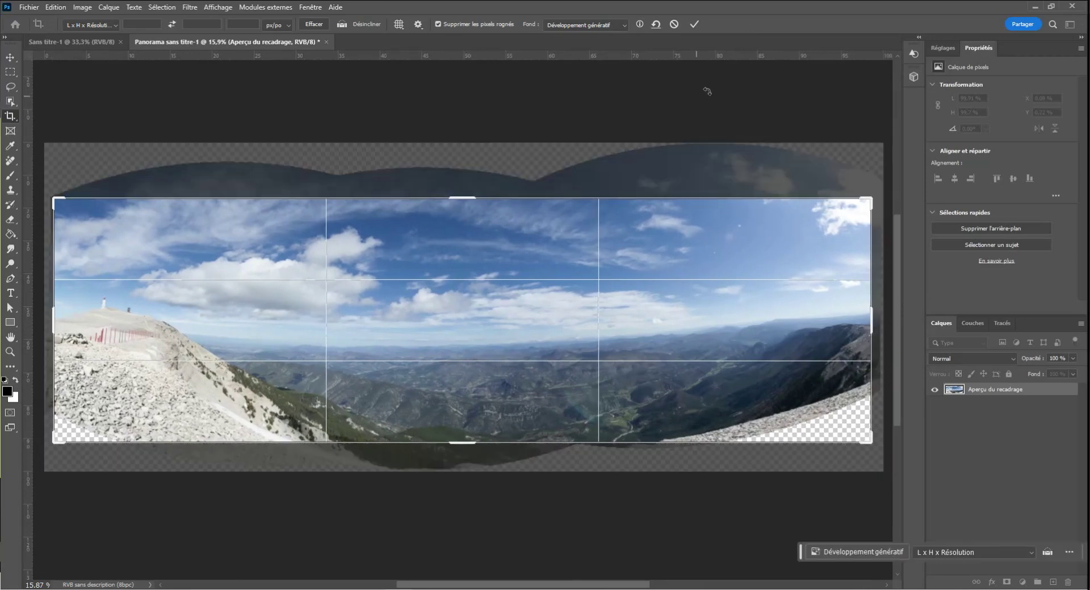
pyautogui.click(695, 24)
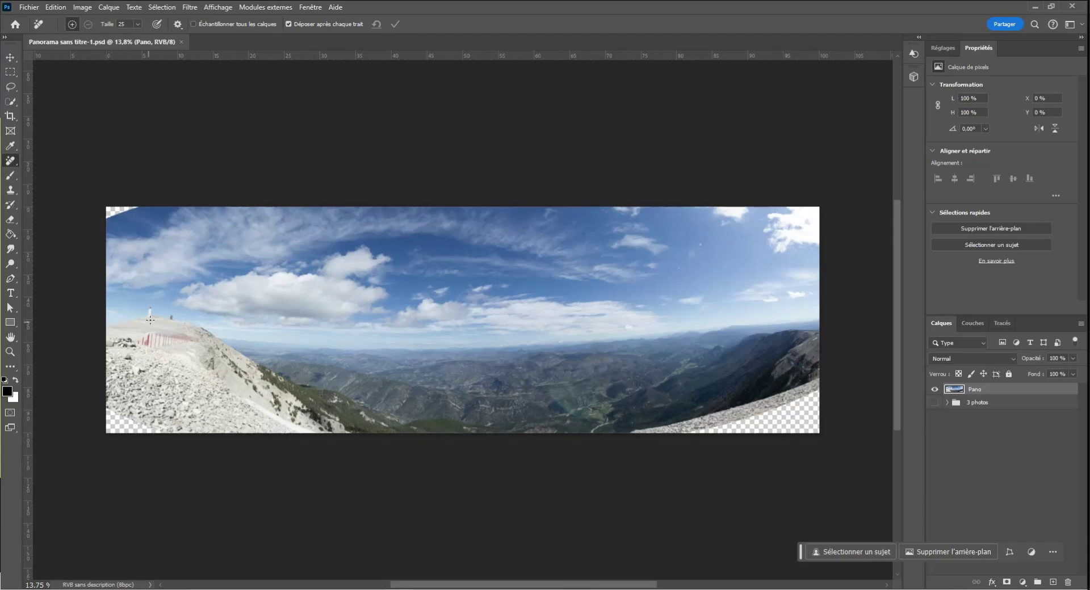
# Distort the Pano layer by pulling its upper-left corner horizontally outward by about 6.2° to cover the empty sky corner, and apply it
pyautogui.scroll(5, 149, 317)
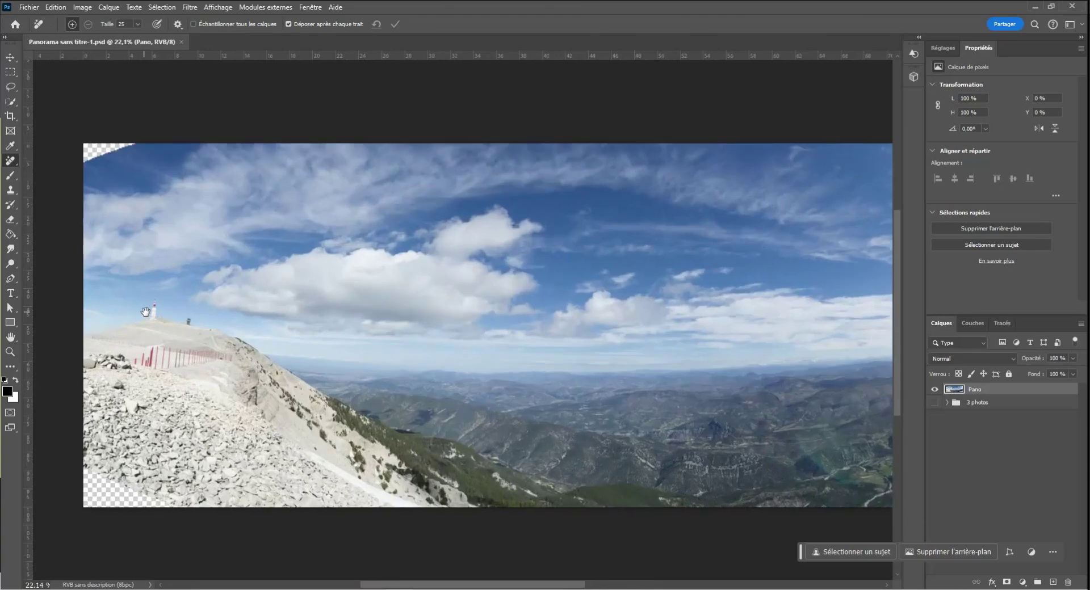
pyautogui.scroll(2, 145, 312)
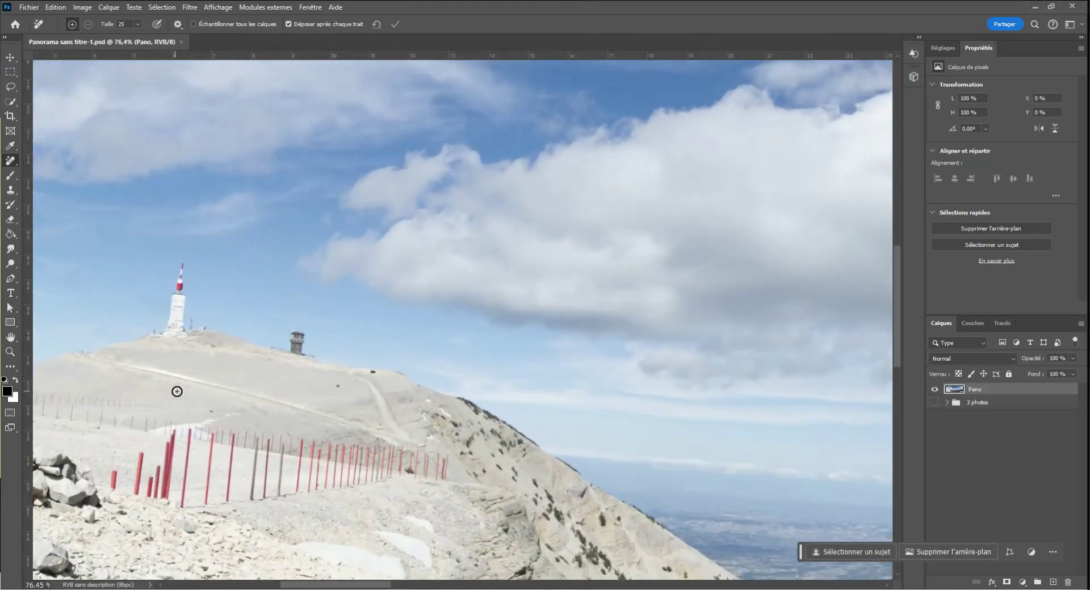
pyautogui.scroll(-3, 177, 392)
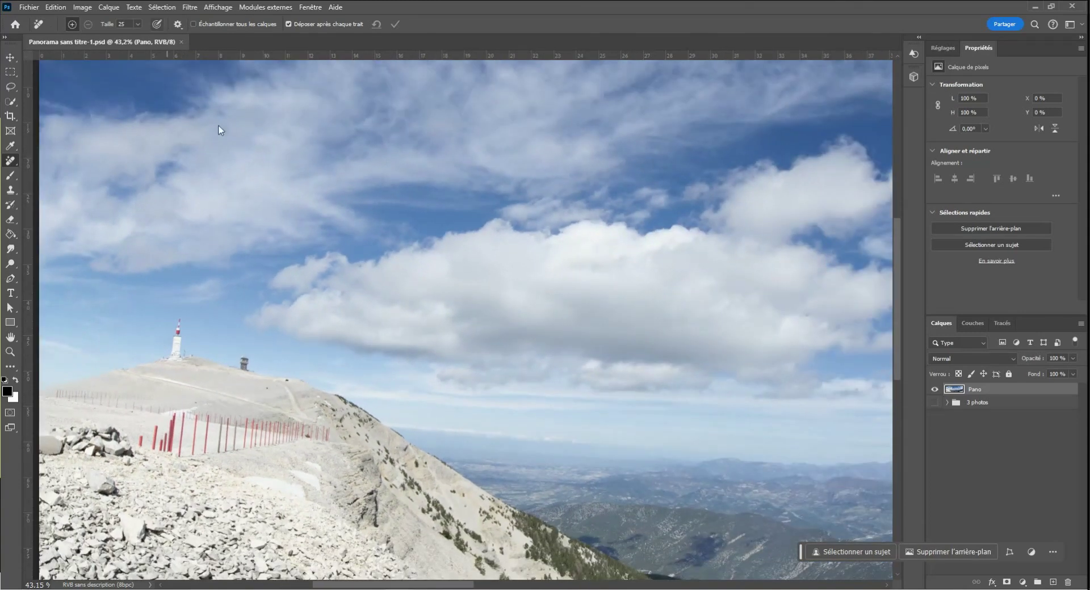
pyautogui.scroll(-2, 320, 269)
pyautogui.scroll(-1, 322, 269)
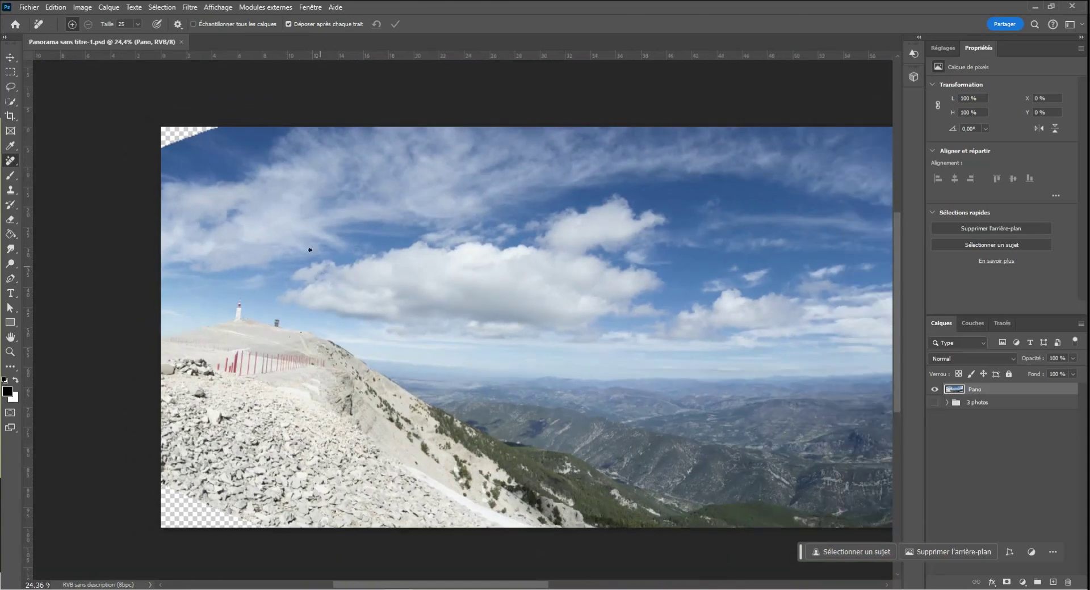
pyautogui.click(55, 7)
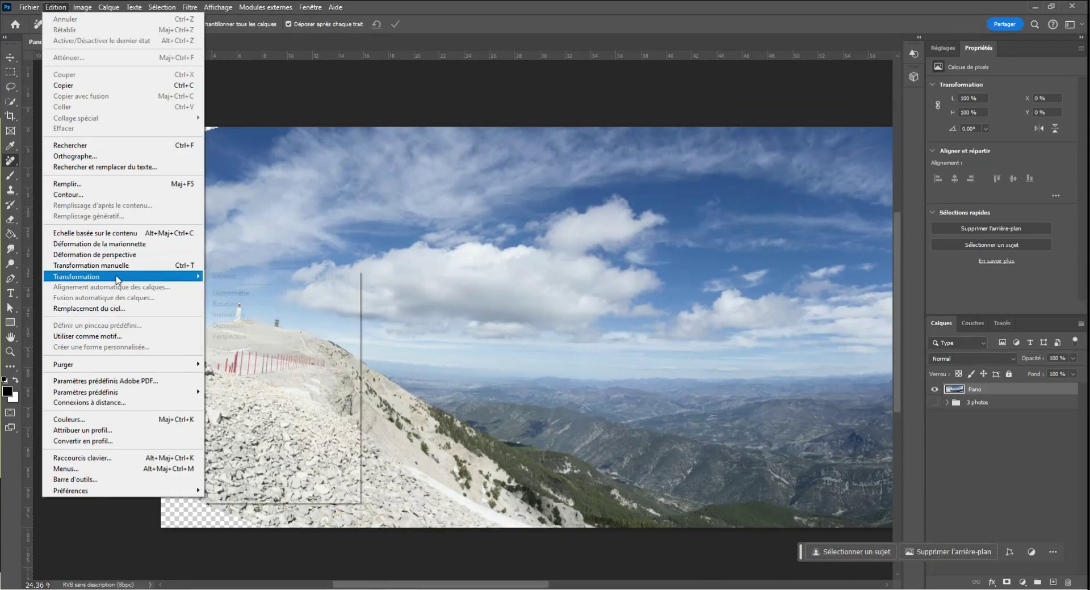
pyautogui.moveTo(118, 278)
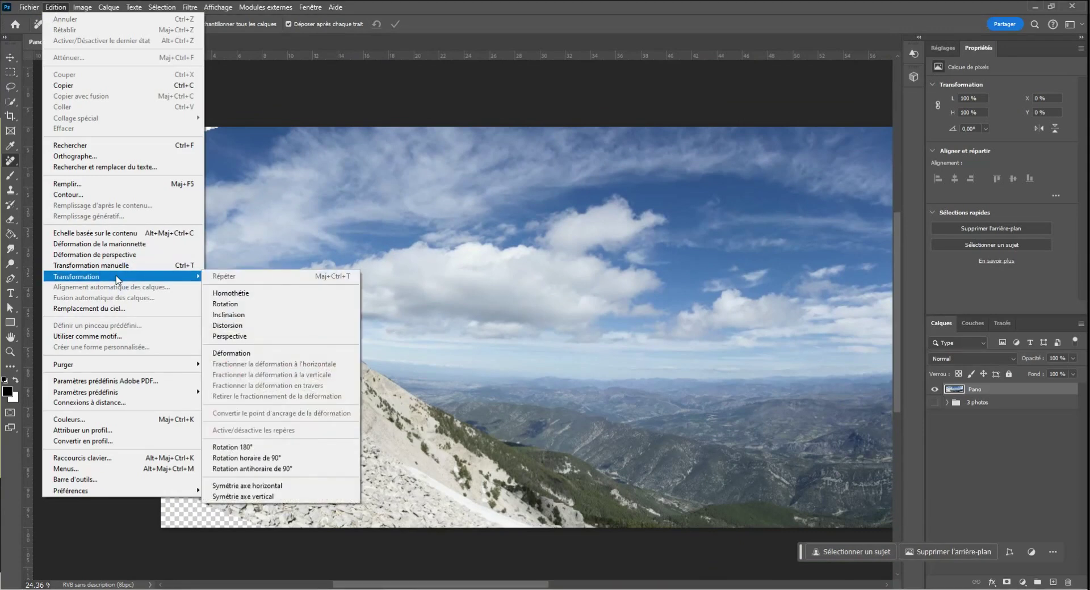
pyautogui.click(266, 330)
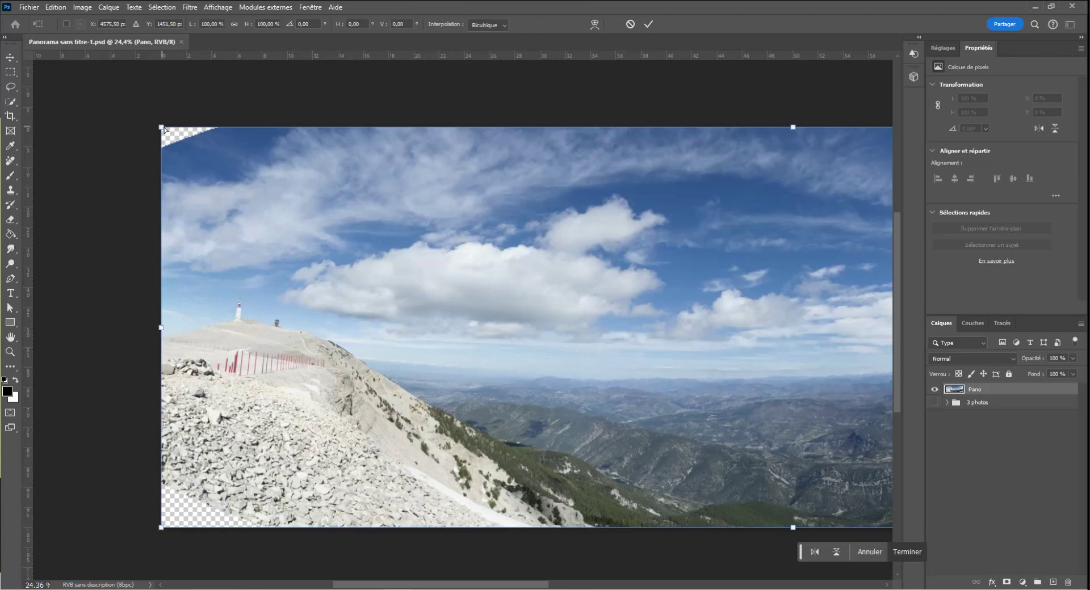
pyautogui.moveTo(163, 130); pyautogui.dragTo(126, 131)
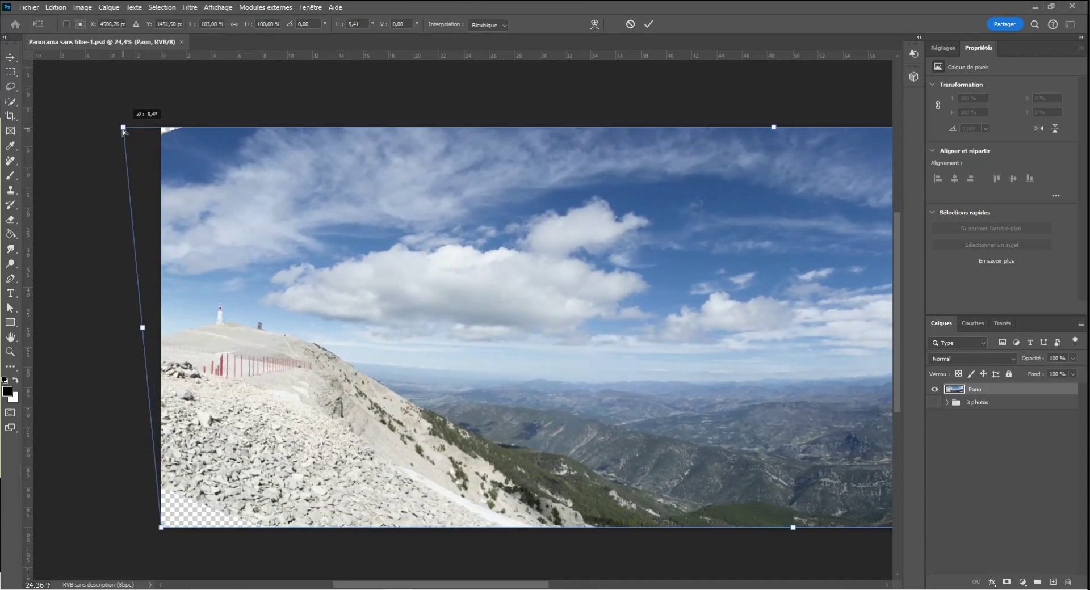
pyautogui.moveTo(124, 131); pyautogui.dragTo(120, 132)
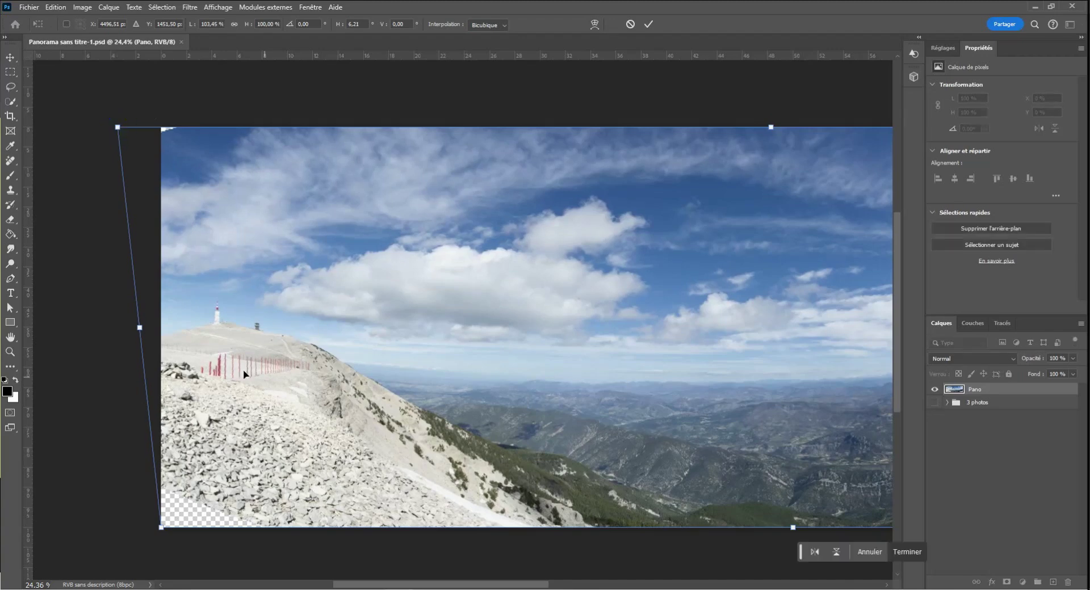
pyautogui.scroll(8, 243, 369)
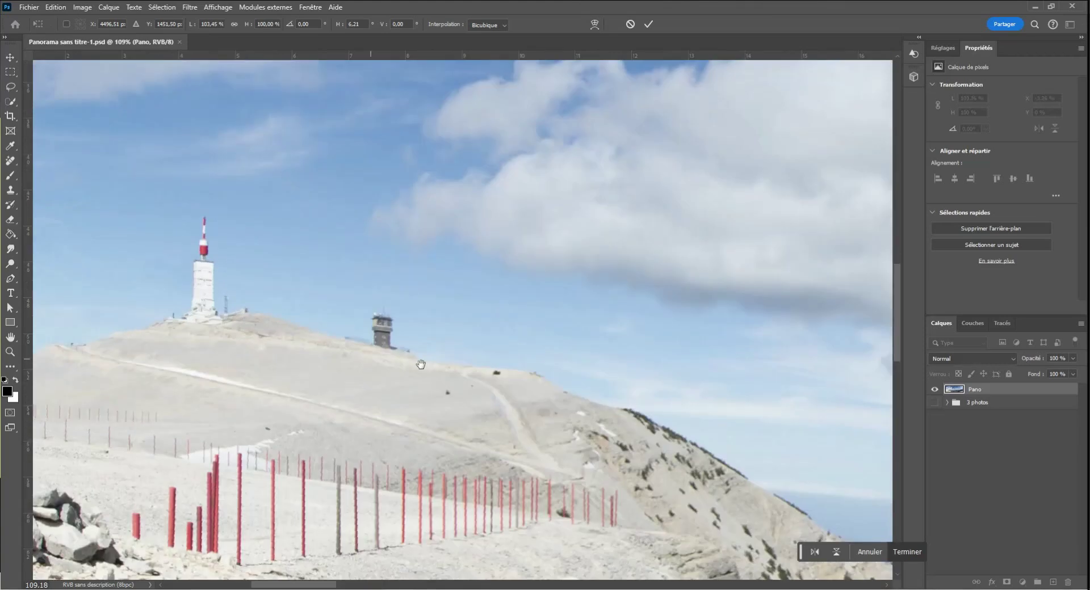
pyautogui.scroll(-8, 425, 364)
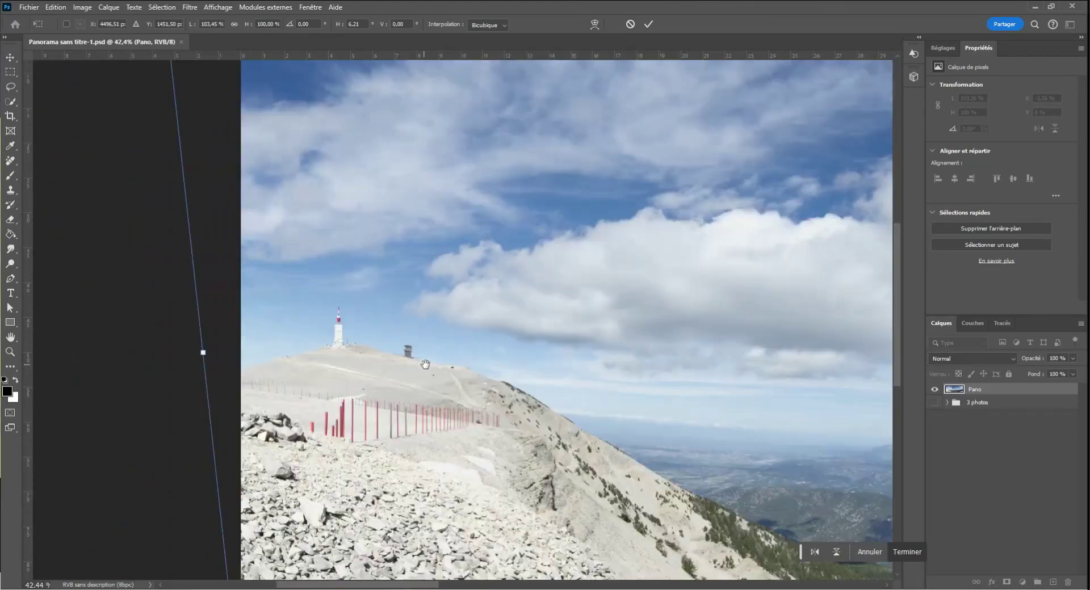
pyautogui.scroll(-3, 482, 470)
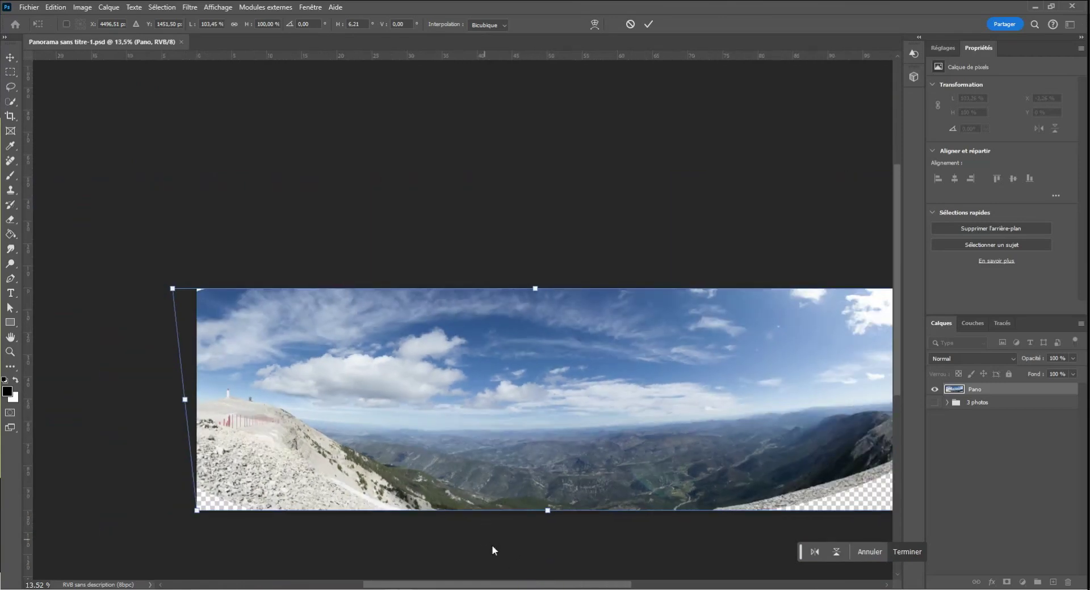
pyautogui.moveTo(545, 453); pyautogui.dragTo(465, 383)
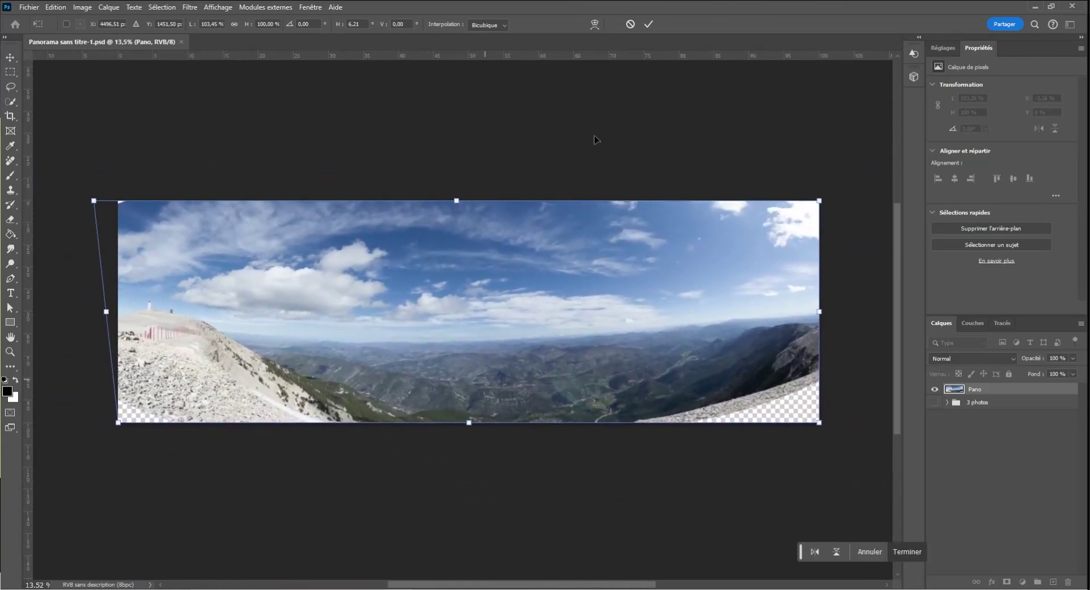
pyautogui.click(650, 24)
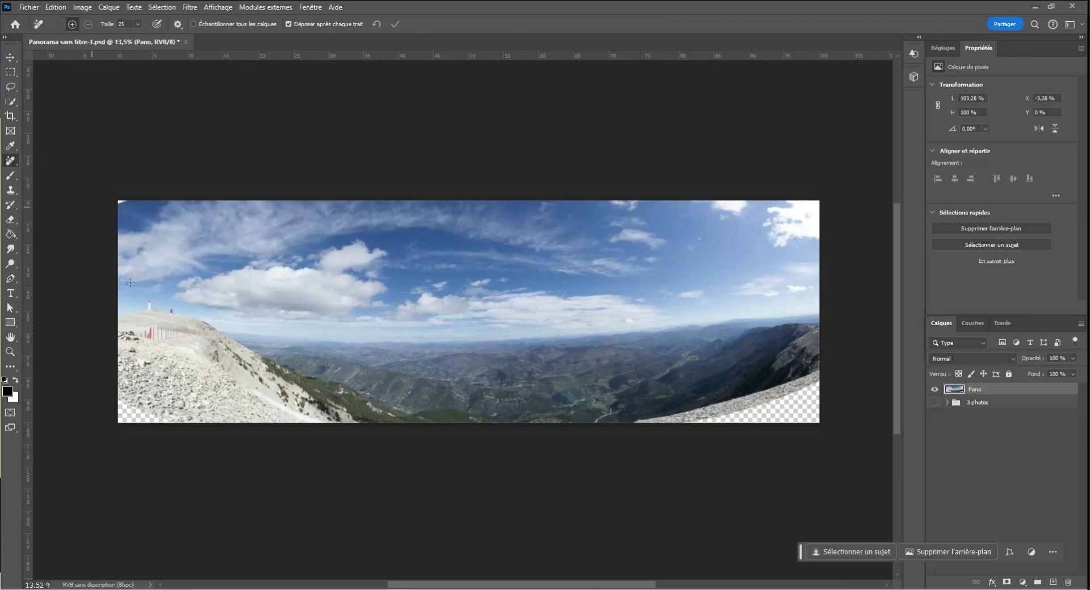
# Fill the remaining gap in the panorama's upper-left sky corner with the content-aware Spot Healing Brush and check the repair
pyautogui.scroll(2, 91, 216)
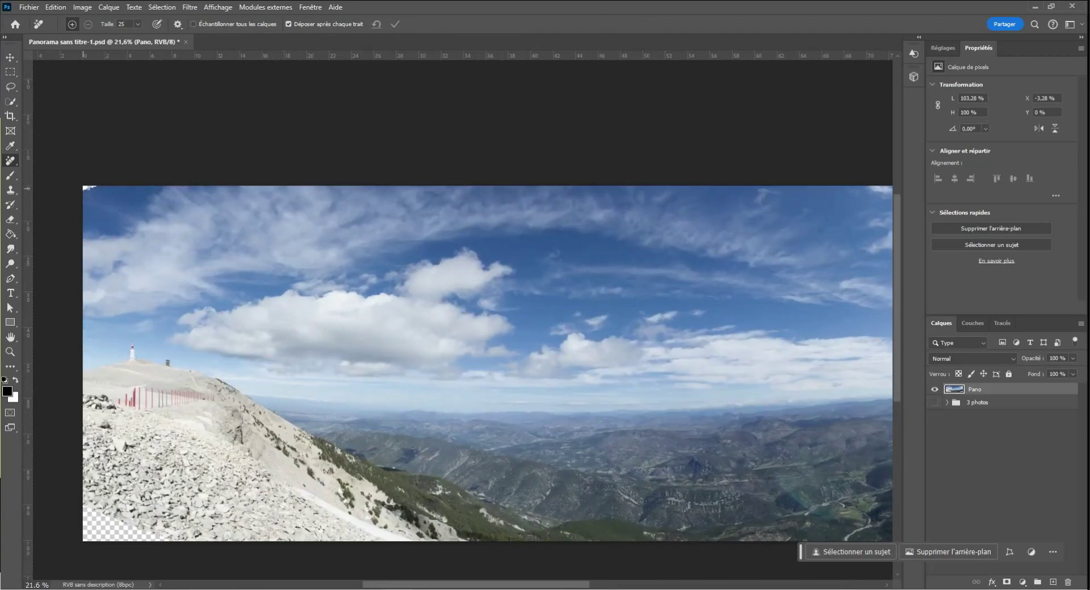
pyautogui.scroll(-3, 250, 334)
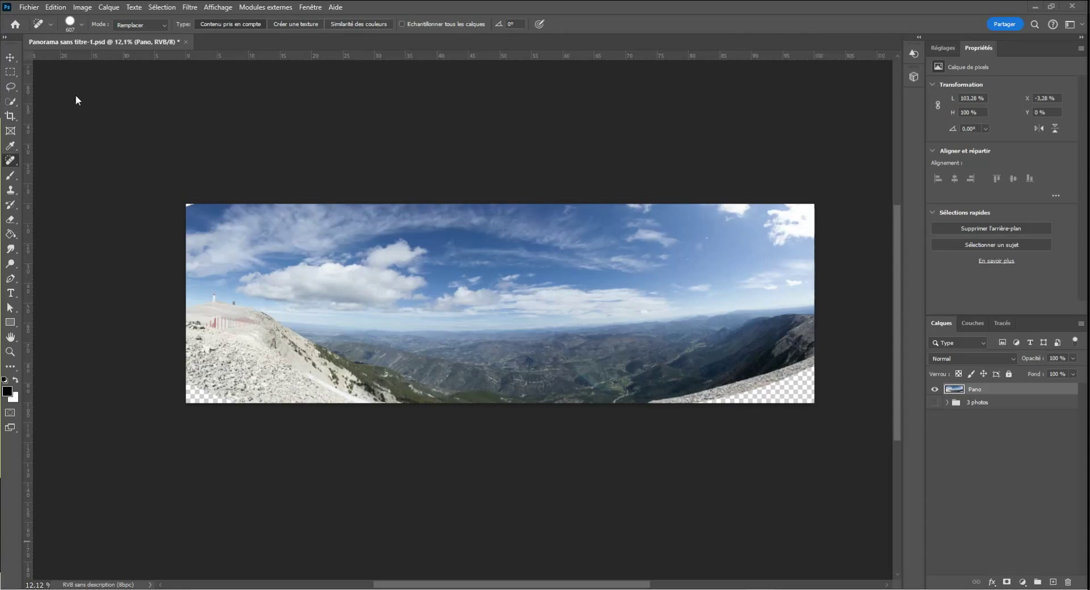
pyautogui.click(13, 163)
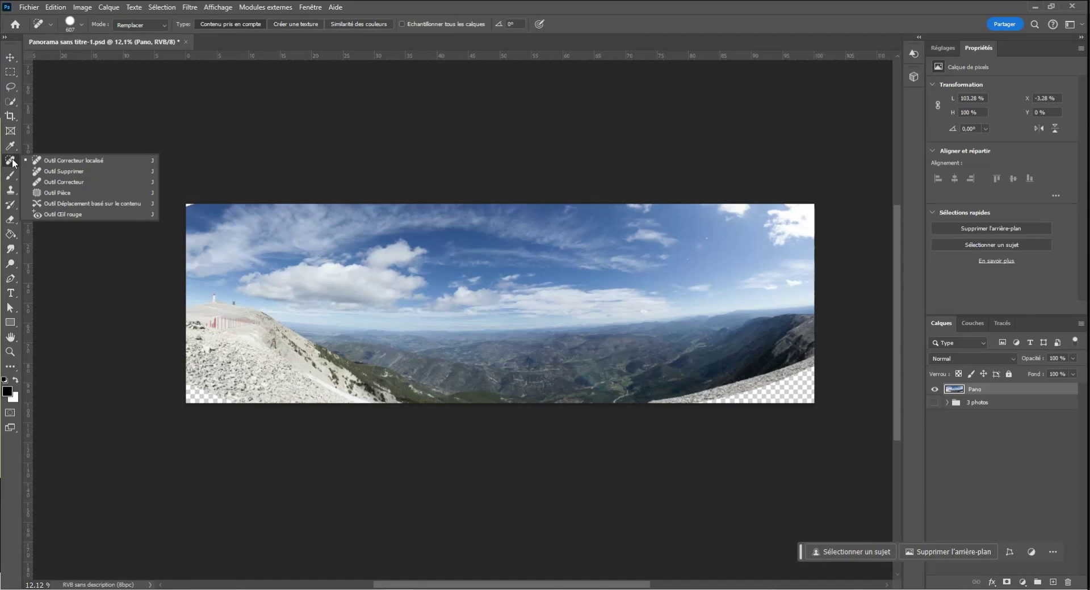
pyautogui.click(117, 161)
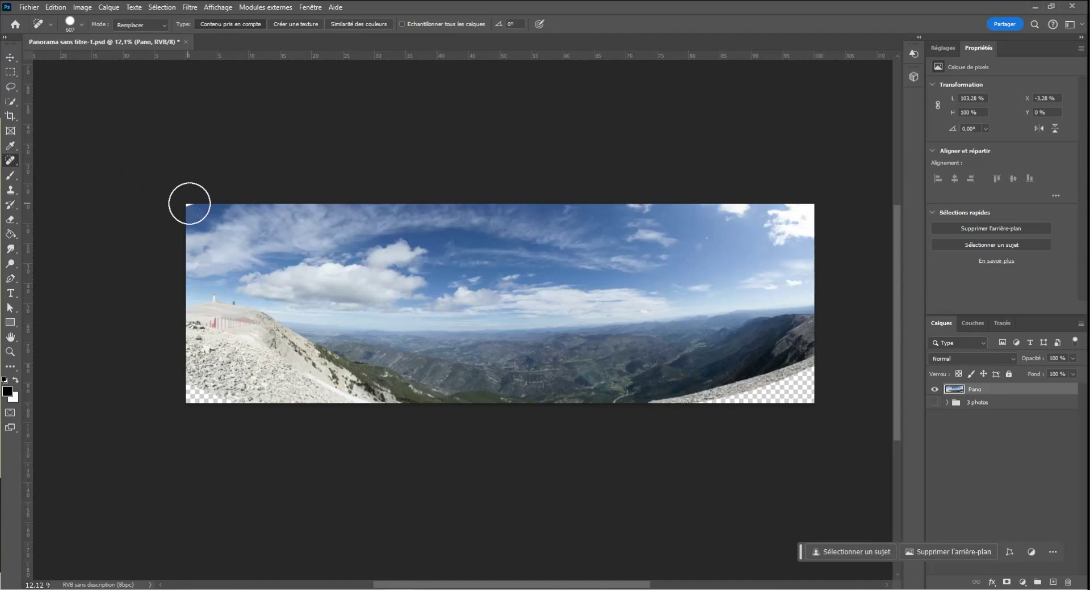
pyautogui.click(184, 203)
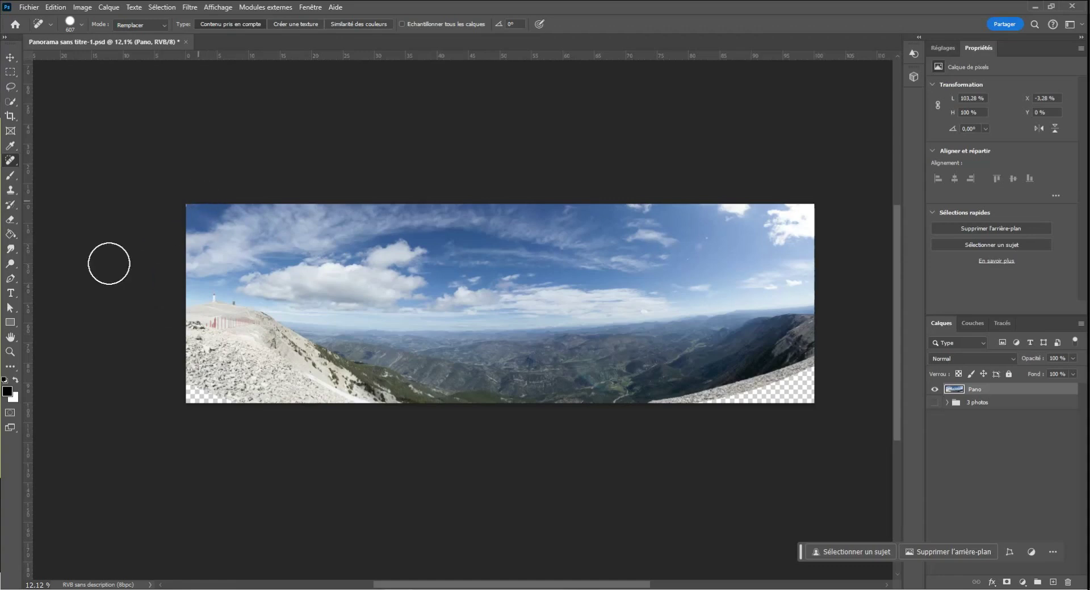
pyautogui.scroll(10, 171, 164)
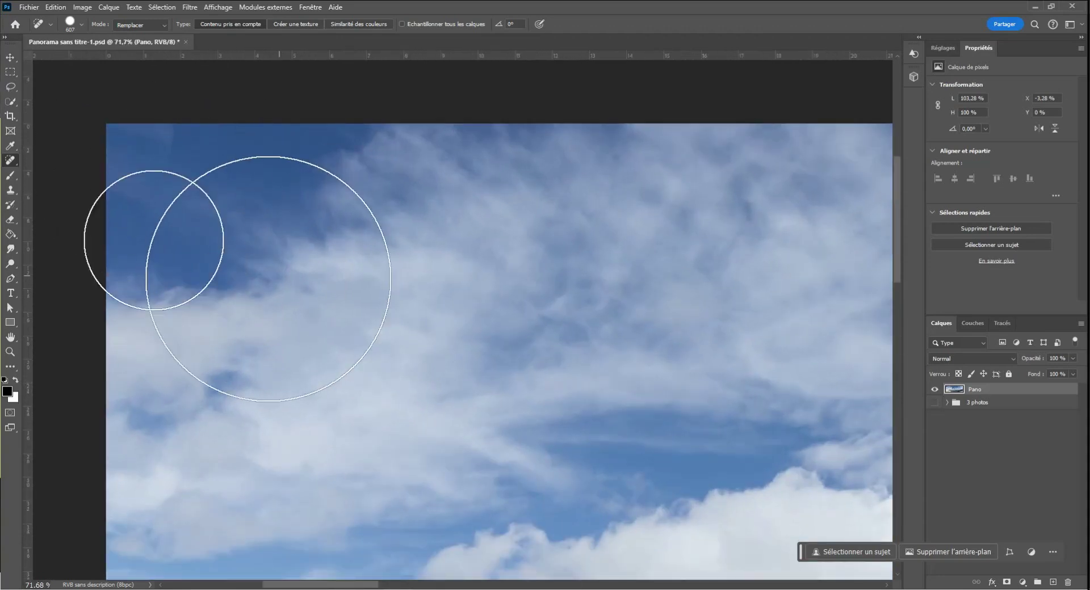
pyautogui.scroll(-8, 365, 270)
pyautogui.scroll(-6, 378, 262)
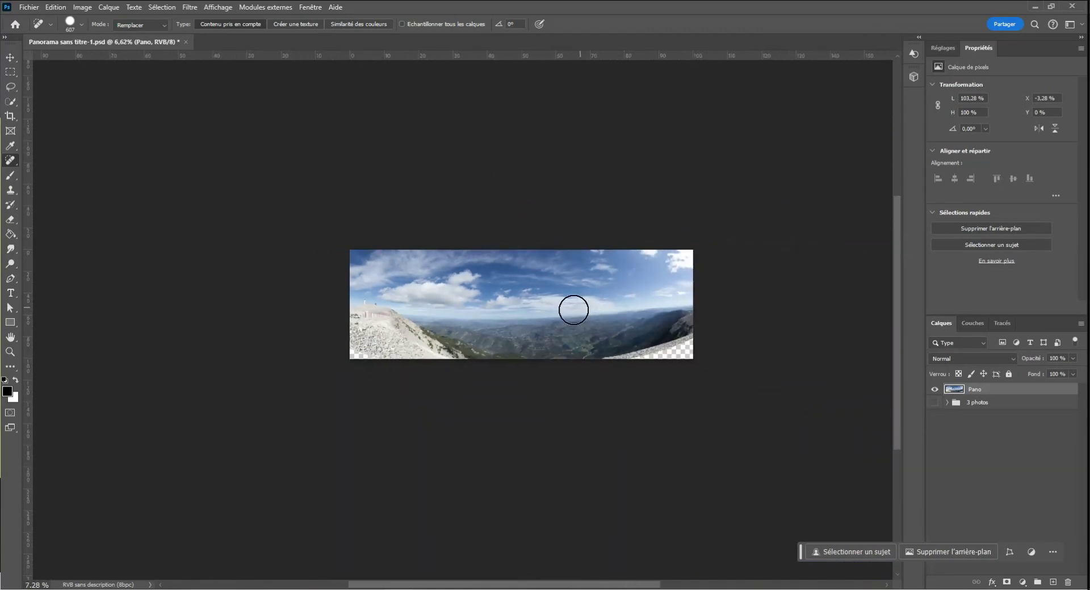
# Fill the transparent lower-left corner below the rocky slope using the content-aware Spot Healing Brush
pyautogui.scroll(3, 574, 309)
pyautogui.scroll(-2, 545, 311)
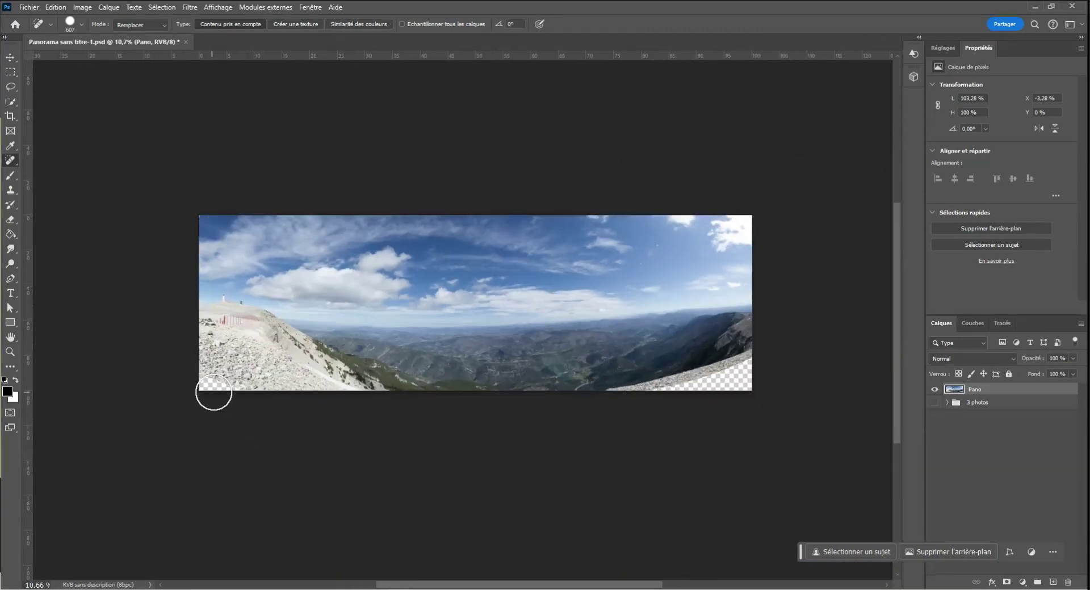
pyautogui.scroll(4, 210, 397)
pyautogui.moveTo(214, 346); pyautogui.dragTo(340, 318)
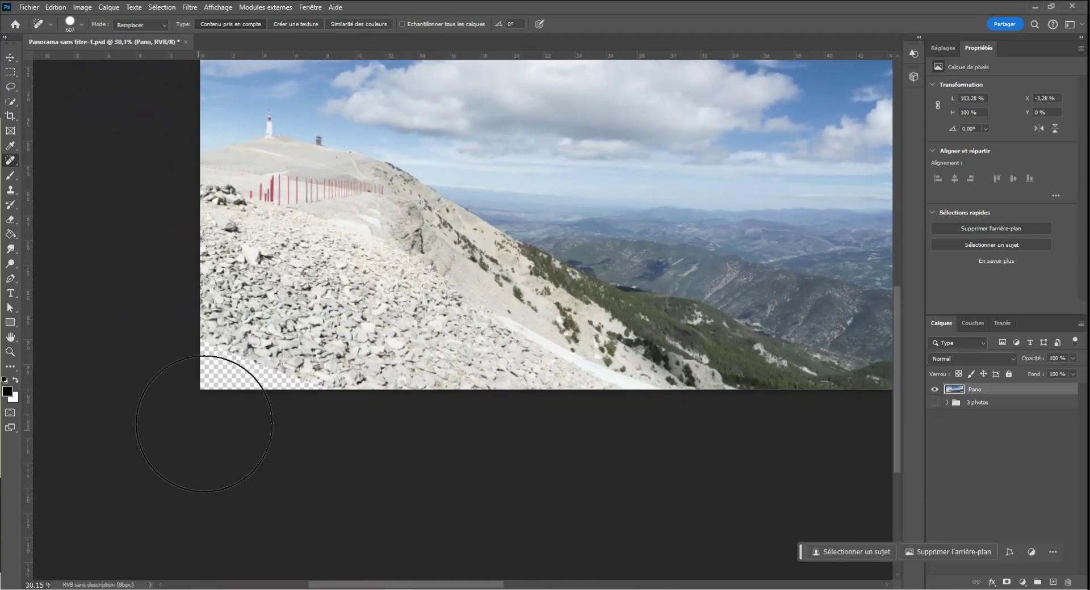
pyautogui.scroll(2, 207, 412)
pyautogui.moveTo(206, 412)
pyautogui.mouseDown()
pyautogui.moveTo(350, 388)
pyautogui.moveTo(427, 389)
pyautogui.moveTo(319, 394)
pyautogui.moveTo(219, 377)
pyautogui.mouseUp()
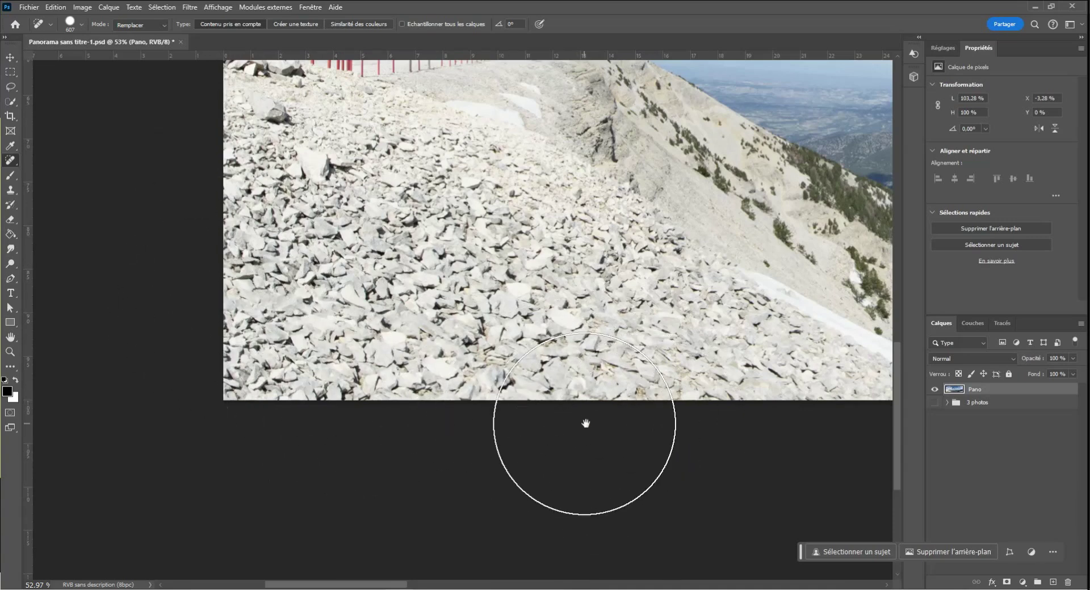
# Reduce the Spot Healing Brush size to 241 and paint over the transparent wedge below the stony slope in the panorama's lower-right corner
pyautogui.moveTo(733, 441); pyautogui.dragTo(254, 418)
pyautogui.moveTo(669, 439); pyautogui.dragTo(104, 420)
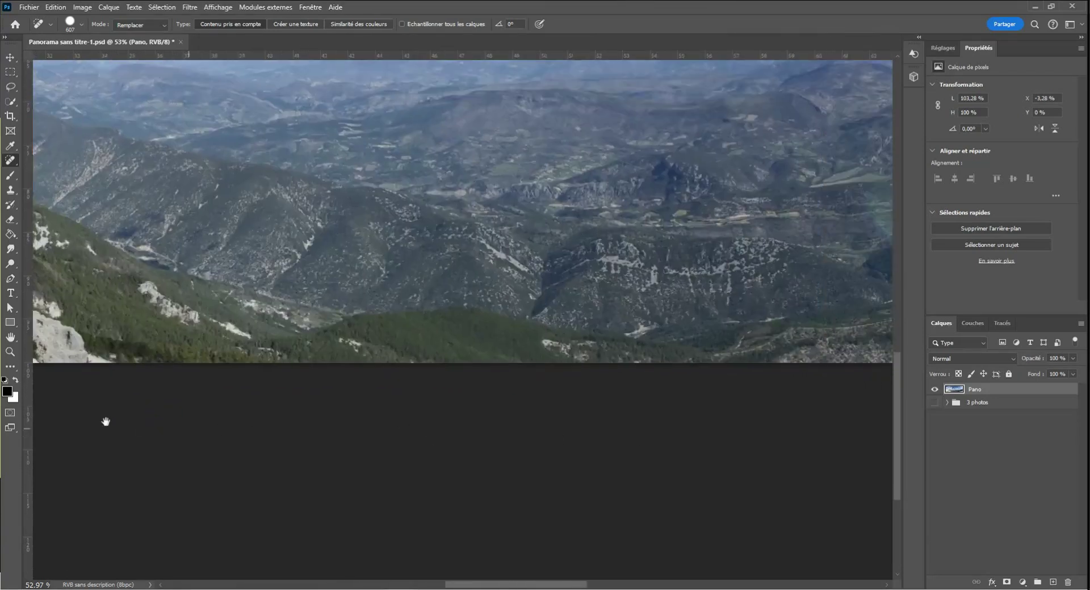
pyautogui.moveTo(721, 437); pyautogui.dragTo(151, 479)
pyautogui.moveTo(695, 459)
pyautogui.mouseDown()
pyautogui.moveTo(335, 465)
pyautogui.moveTo(367, 465)
pyautogui.mouseUp()
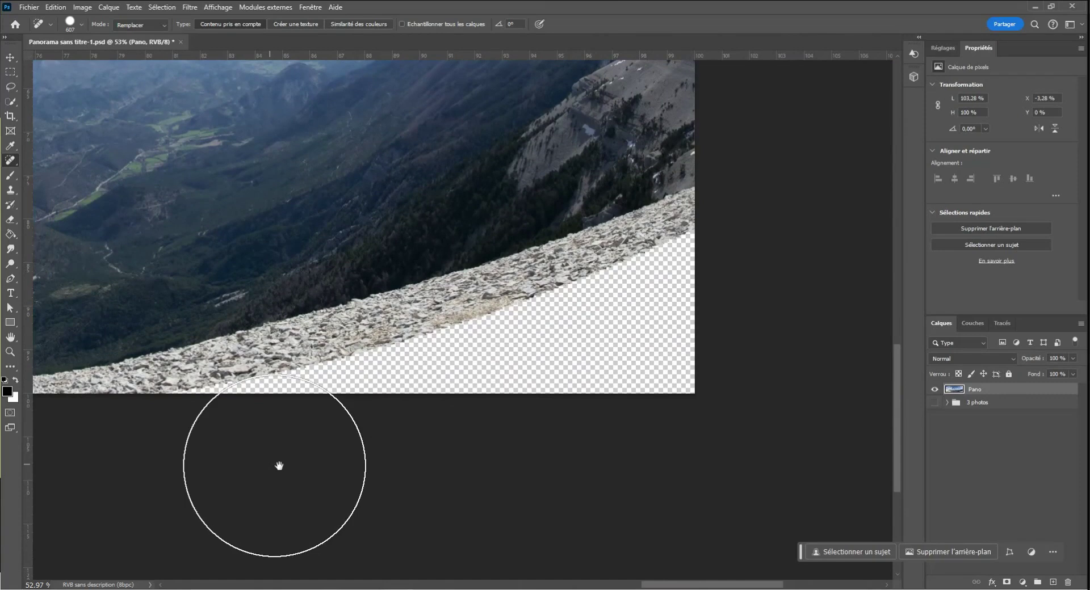
pyautogui.keyDown('alt'); pyautogui.click(420, 391); pyautogui.keyUp('alt')
pyautogui.moveTo(508, 360); pyautogui.dragTo(460, 372)
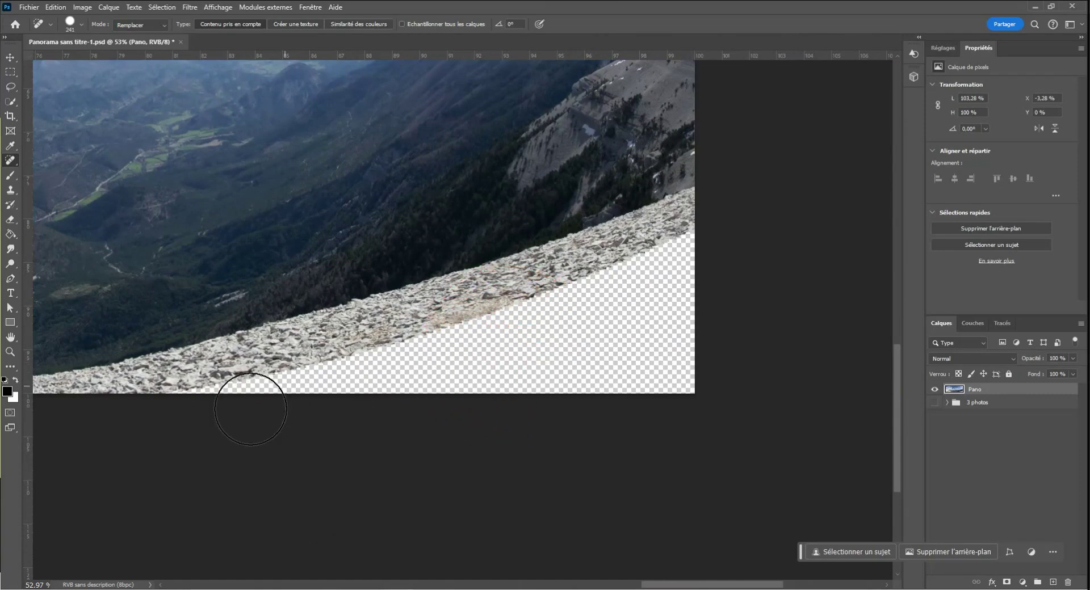
pyautogui.moveTo(224, 418)
pyautogui.mouseDown()
pyautogui.moveTo(615, 306)
pyautogui.moveTo(698, 257)
pyautogui.moveTo(691, 348)
pyautogui.moveTo(665, 382)
pyautogui.moveTo(464, 382)
pyautogui.moveTo(709, 338)
pyautogui.mouseUp()
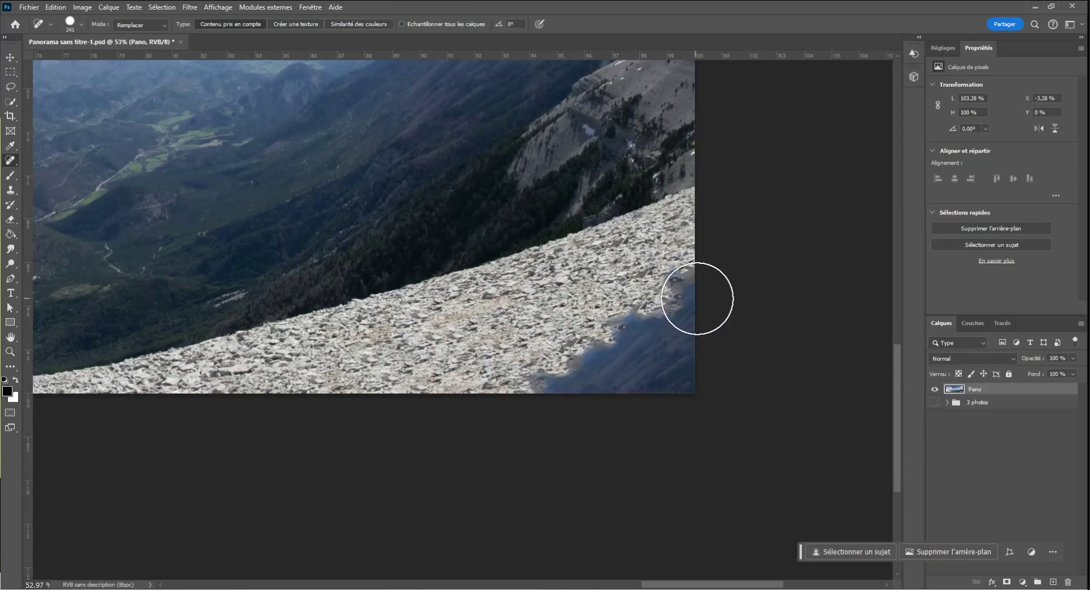
# Heal the blurred bluish patch on the stony slope in the panorama's lower-right corner with the content-aware Spot Healing Brush
pyautogui.moveTo(698, 297); pyautogui.dragTo(560, 385)
pyautogui.moveTo(701, 317); pyautogui.dragTo(636, 392)
pyautogui.moveTo(698, 327); pyautogui.dragTo(625, 392)
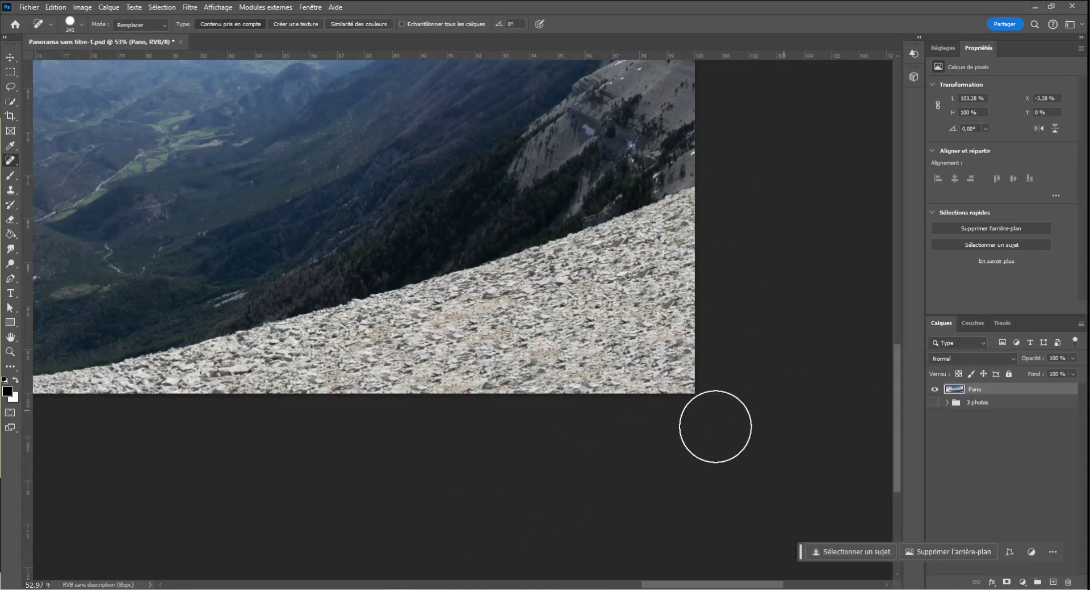
# Paint over the panorama's upper-left sky corner with the Spot Healing Brush to repair its edge
pyautogui.moveTo(433, 202); pyautogui.dragTo(382, 462)
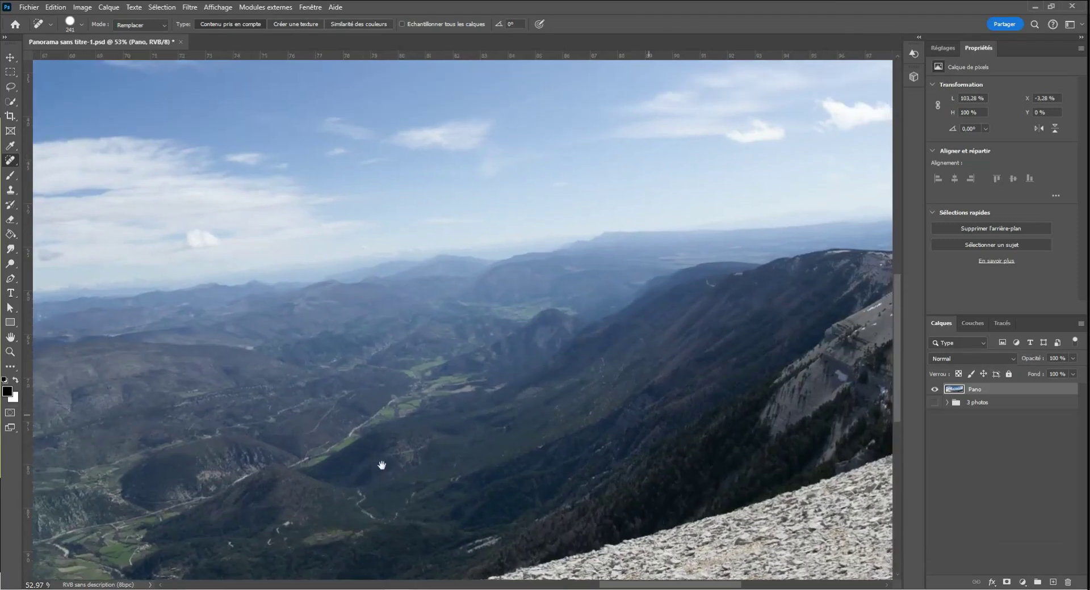
pyautogui.moveTo(434, 214); pyautogui.dragTo(455, 435)
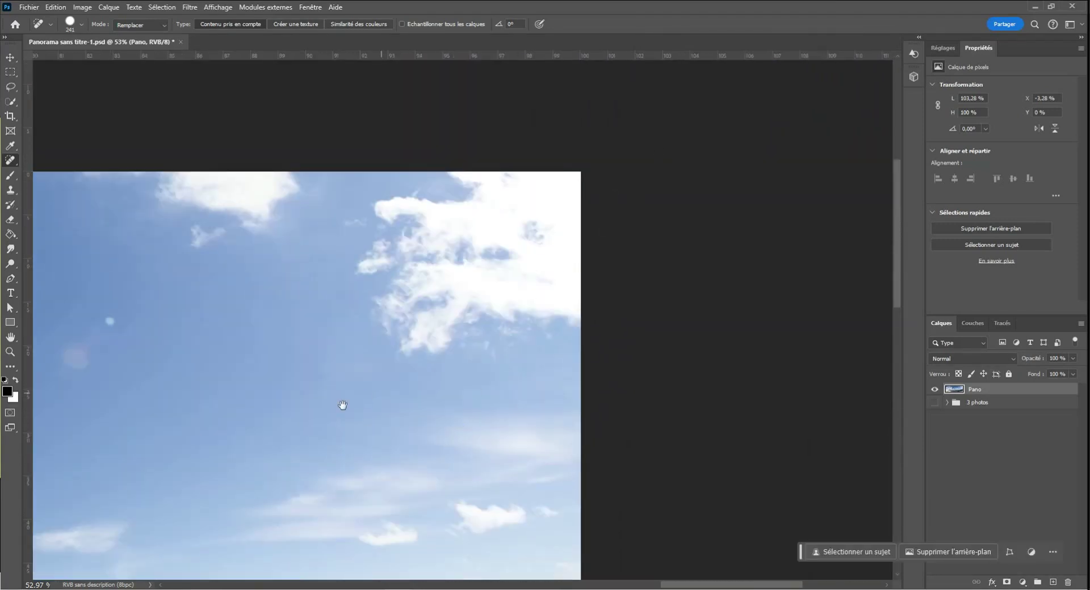
pyautogui.moveTo(321, 410); pyautogui.dragTo(934, 181)
pyautogui.scroll(-6, 541, 329)
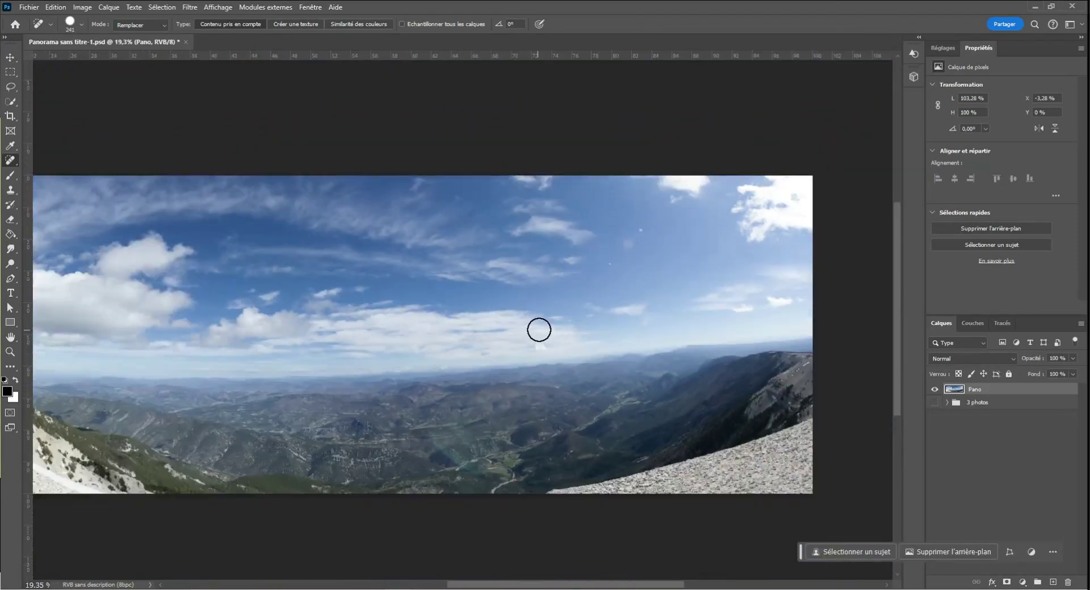
pyautogui.moveTo(437, 341)
pyautogui.mouseDown()
pyautogui.moveTo(470, 338)
pyautogui.moveTo(460, 338)
pyautogui.mouseUp()
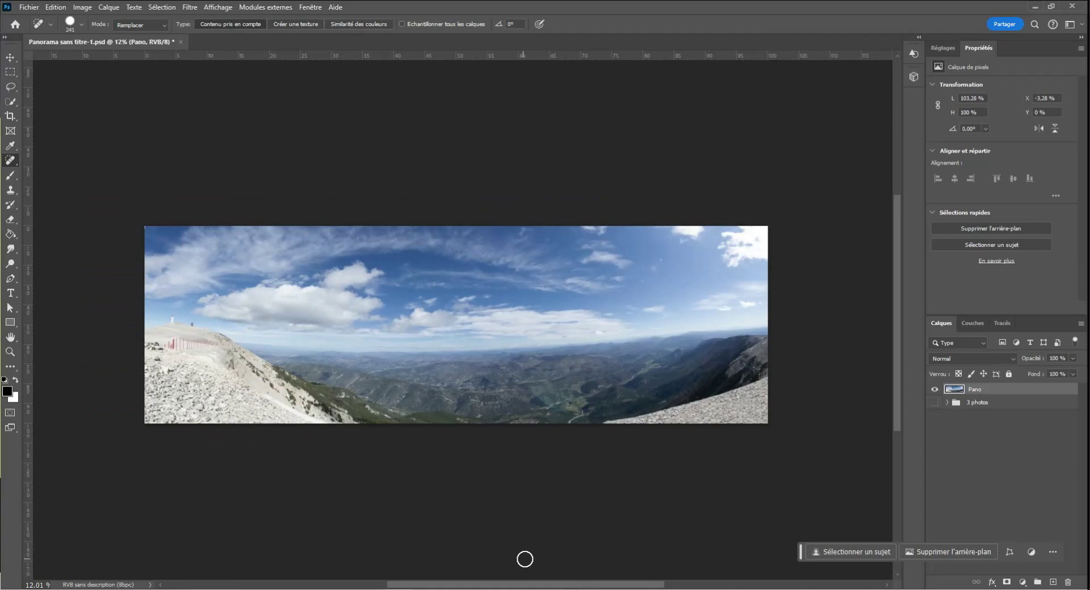
pyautogui.scroll(4, 256, 302)
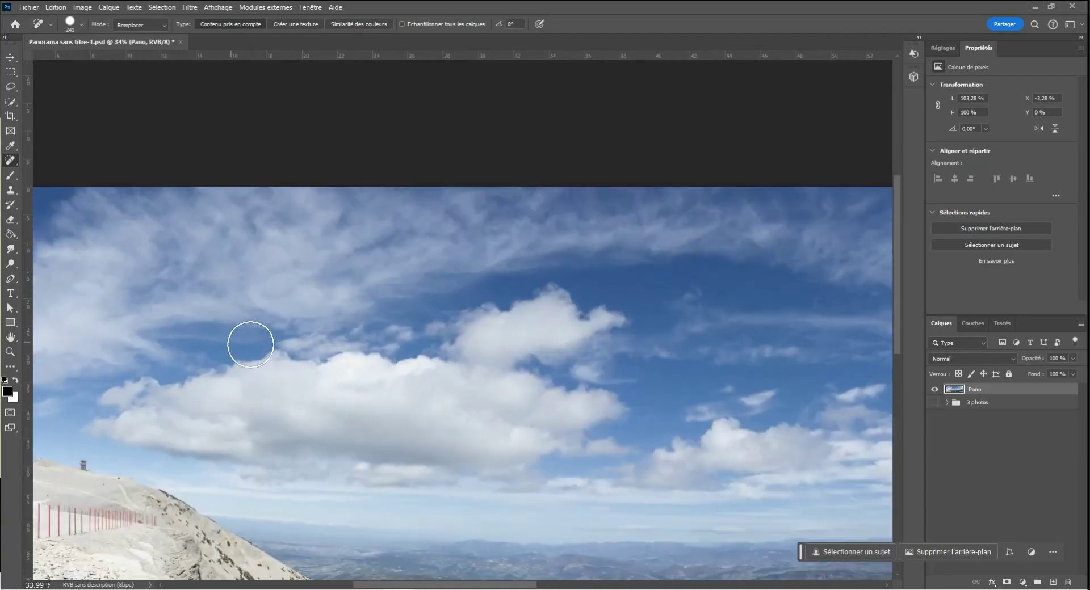
pyautogui.moveTo(248, 343); pyautogui.dragTo(657, 331)
pyautogui.moveTo(457, 234); pyautogui.dragTo(420, 225)
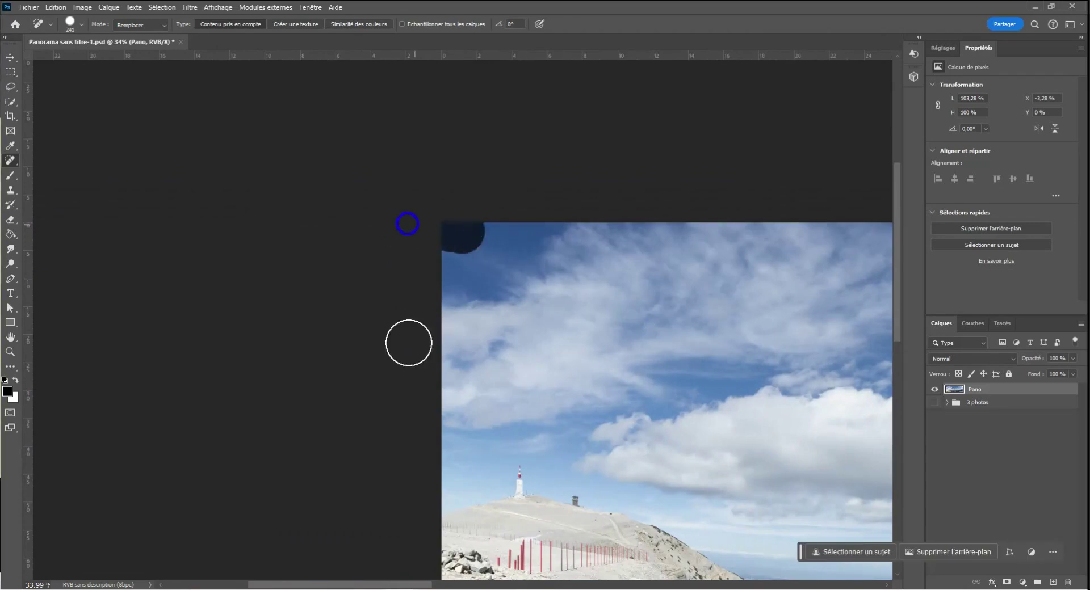
# Examine the repaired upper-left sky corner and the whole panorama at different magnifications for remaining defects
pyautogui.scroll(-4, 617, 406)
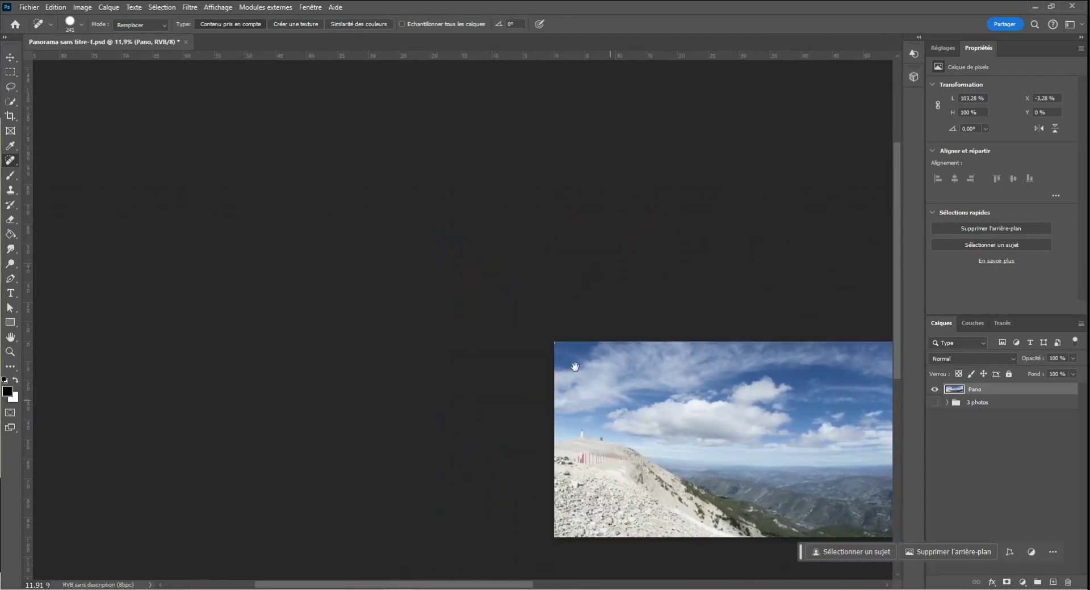
pyautogui.scroll(5, 564, 353)
pyautogui.scroll(-3, 564, 353)
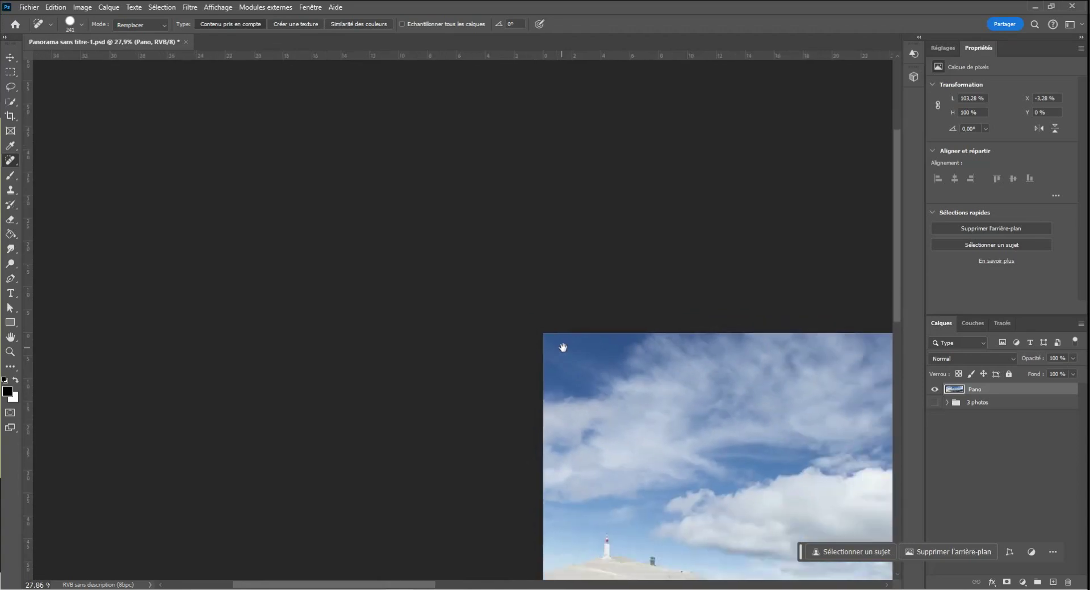
pyautogui.scroll(-2, 596, 380)
pyautogui.scroll(4, 596, 380)
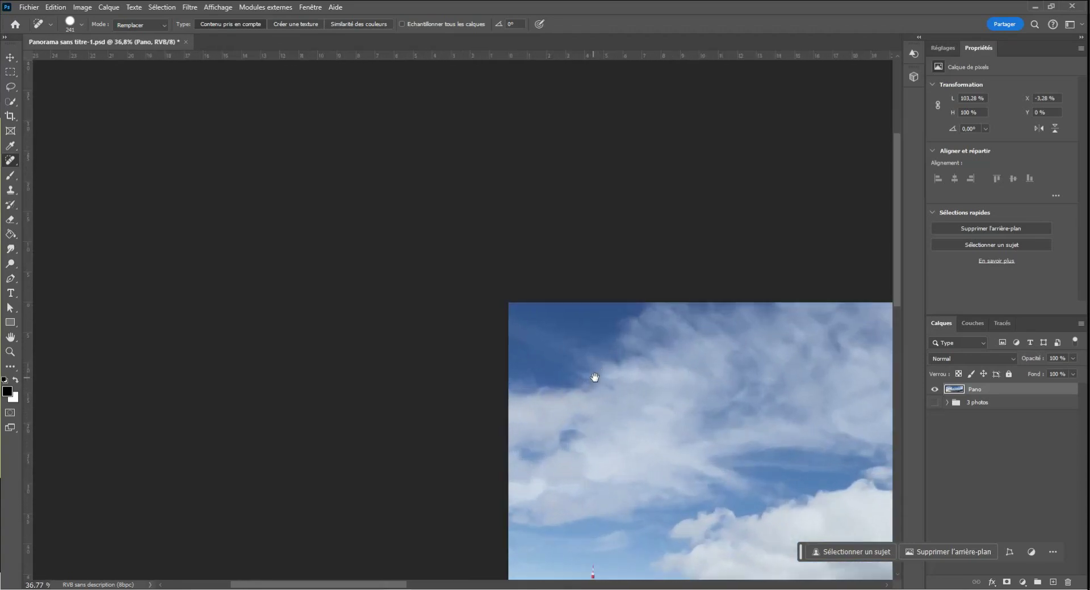
pyautogui.scroll(-2, 595, 378)
pyautogui.scroll(-3, 594, 377)
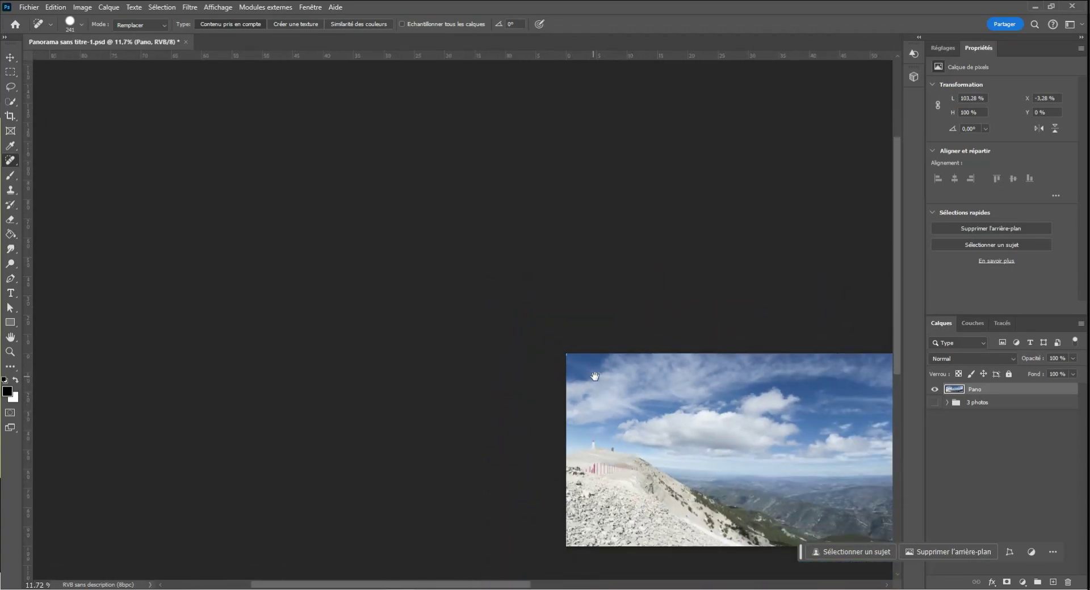
pyautogui.moveTo(797, 486); pyautogui.dragTo(414, 403)
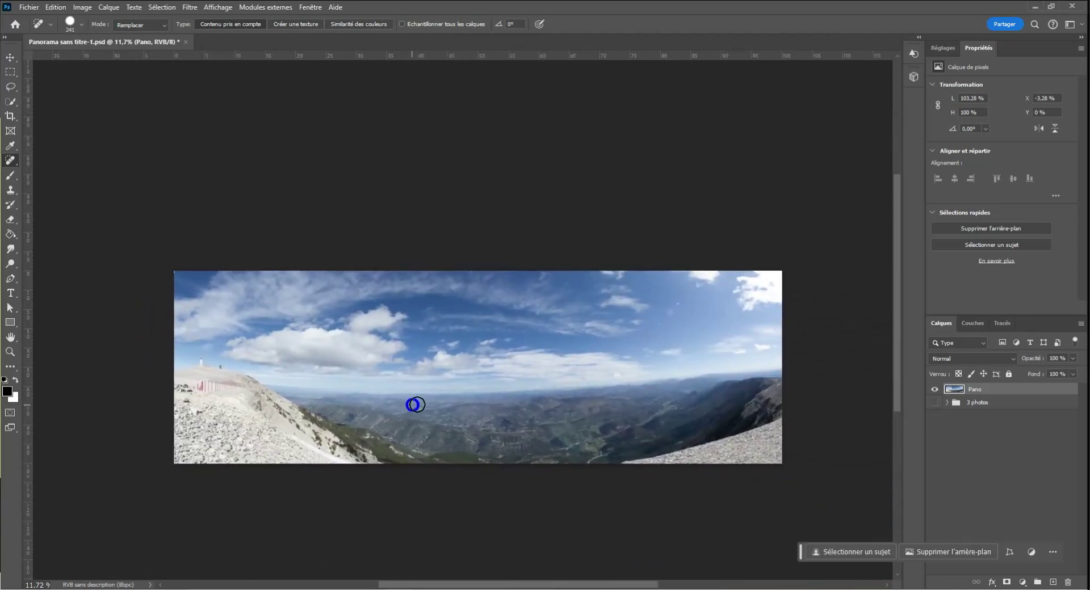
pyautogui.scroll(1, 414, 403)
pyautogui.scroll(1, 415, 380)
pyautogui.scroll(-2, 415, 381)
pyautogui.scroll(2, 574, 367)
pyautogui.scroll(-1, 575, 367)
# Reduce the Spot Healing Brush size to 62 and remove the dark dust spot from the blue sky near the upper edge
pyautogui.scroll(12, 576, 365)
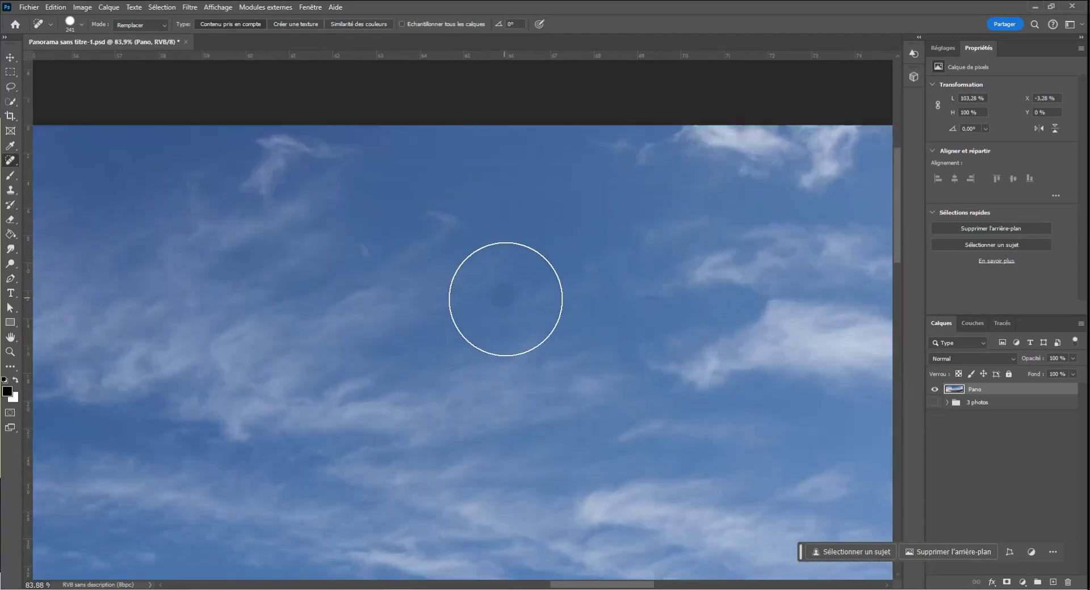
pyautogui.click(505, 299)
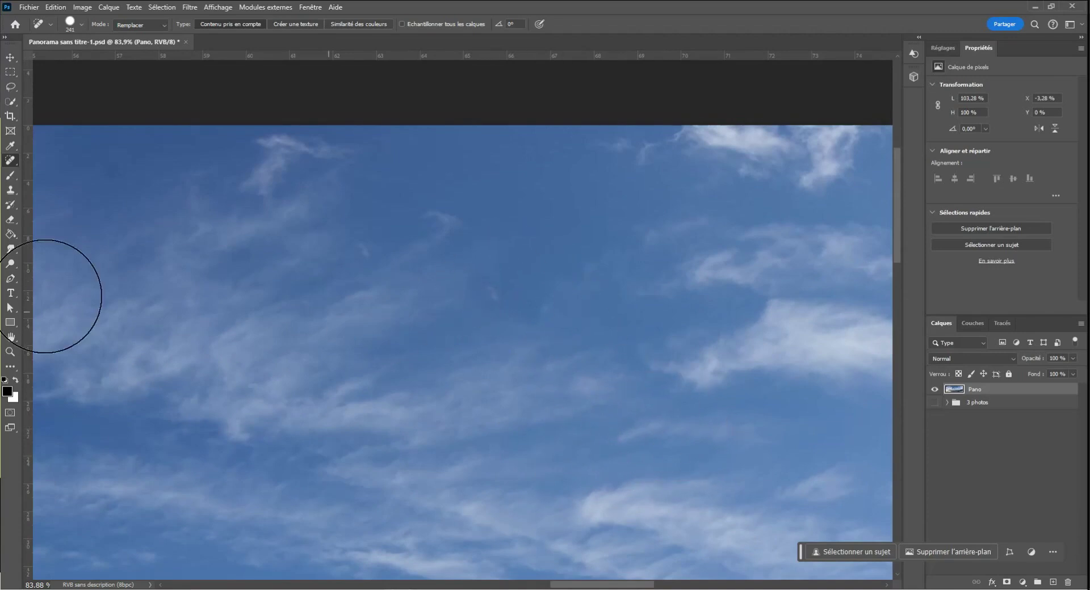
pyautogui.hotkey('ctrl', 'z')
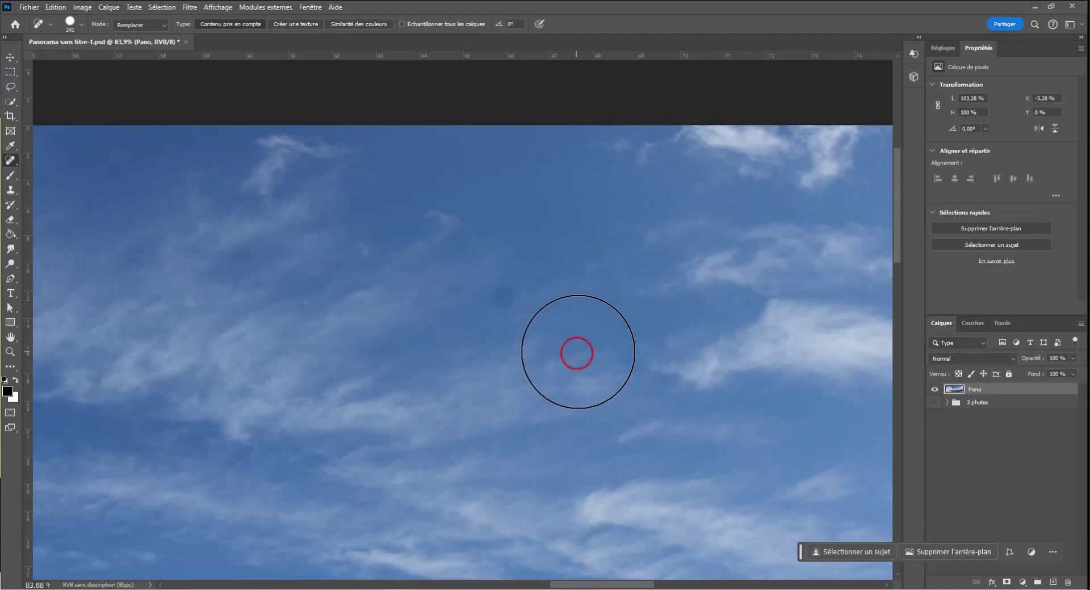
pyautogui.moveTo(578, 353); pyautogui.dragTo(530, 366)
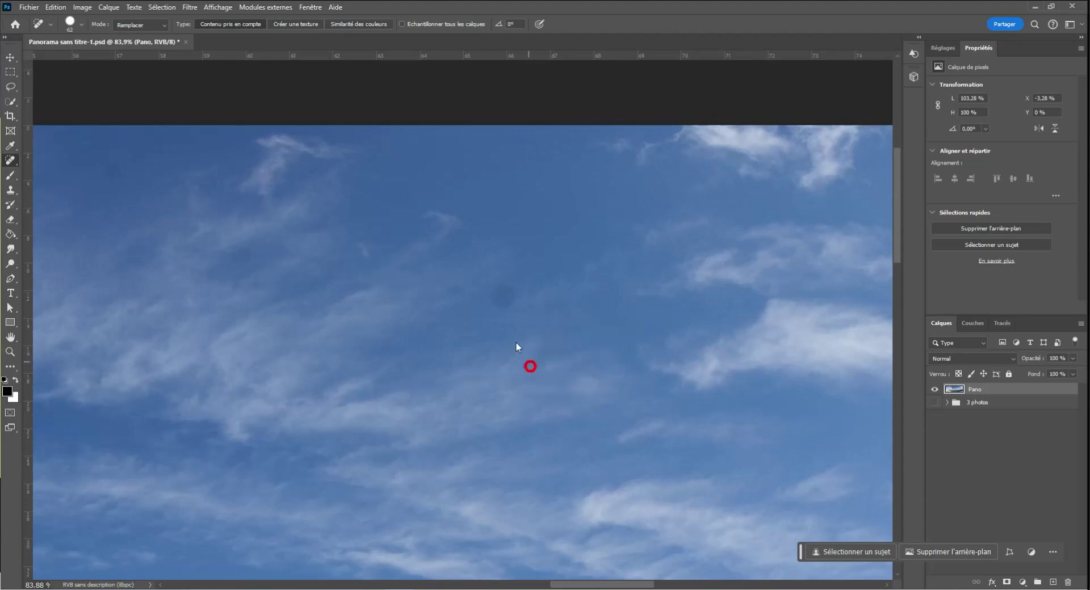
pyautogui.click(505, 296)
pyautogui.click(454, 293)
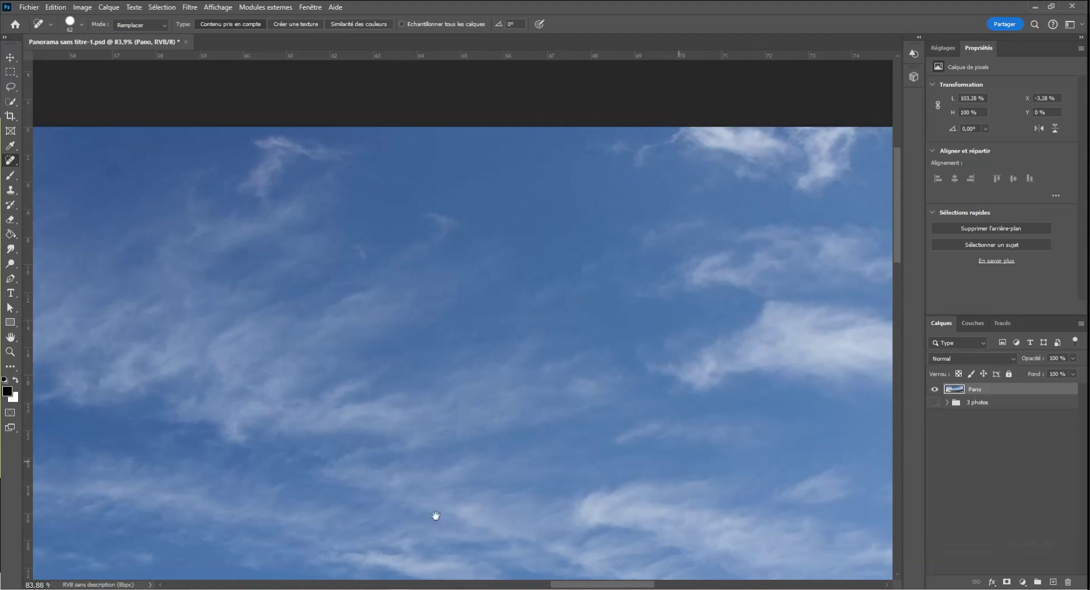
# Remove the two small bright lens-flare spots and the larger pale one from the blue sky in the panorama's right part
pyautogui.moveTo(436, 513)
pyautogui.mouseDown()
pyautogui.moveTo(314, 533)
pyautogui.moveTo(305, 428)
pyautogui.mouseUp()
pyautogui.click(505, 345)
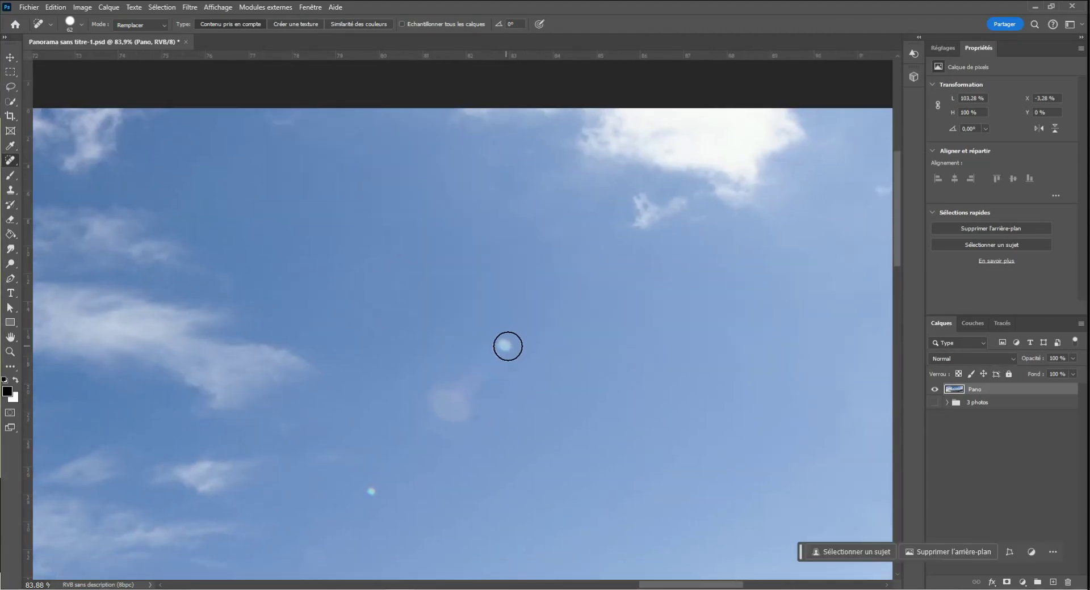
pyautogui.click(370, 491)
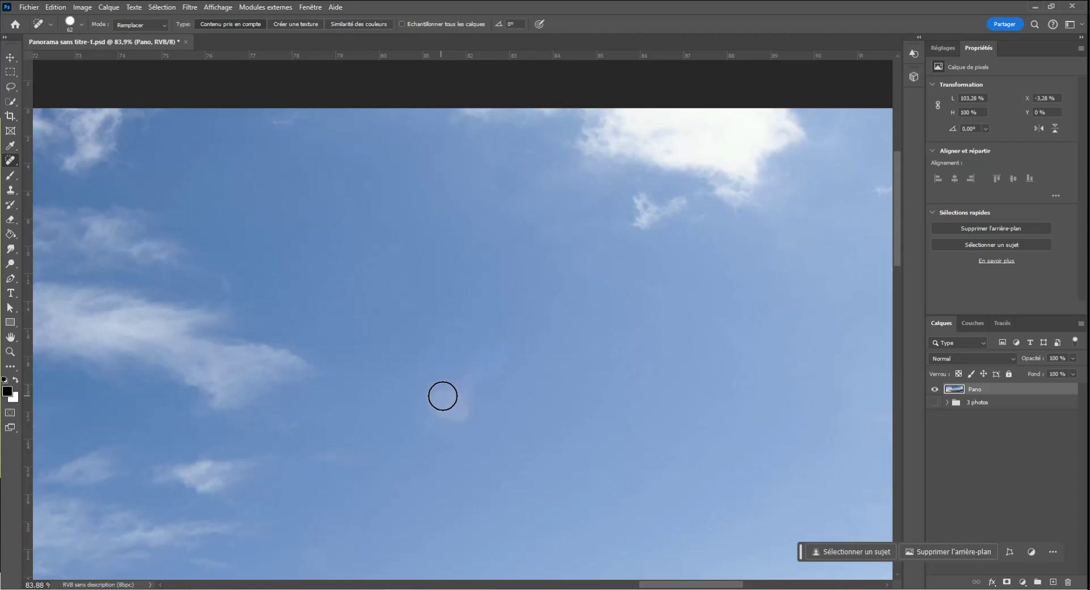
pyautogui.moveTo(441, 394)
pyautogui.mouseDown()
pyautogui.moveTo(456, 415)
pyautogui.moveTo(467, 382)
pyautogui.mouseUp()
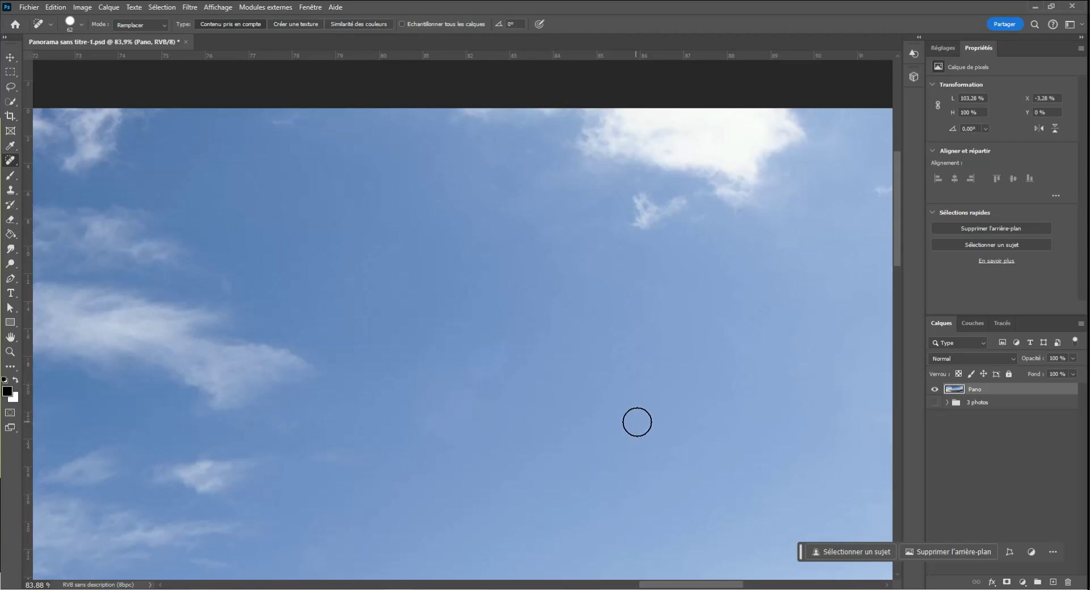
# Inspect the sky, clouds, horizon and rocky summit across the panorama at high magnification, and review the full image
pyautogui.moveTo(633, 424)
pyautogui.mouseDown()
pyautogui.moveTo(572, 458)
pyautogui.moveTo(319, 263)
pyautogui.mouseUp()
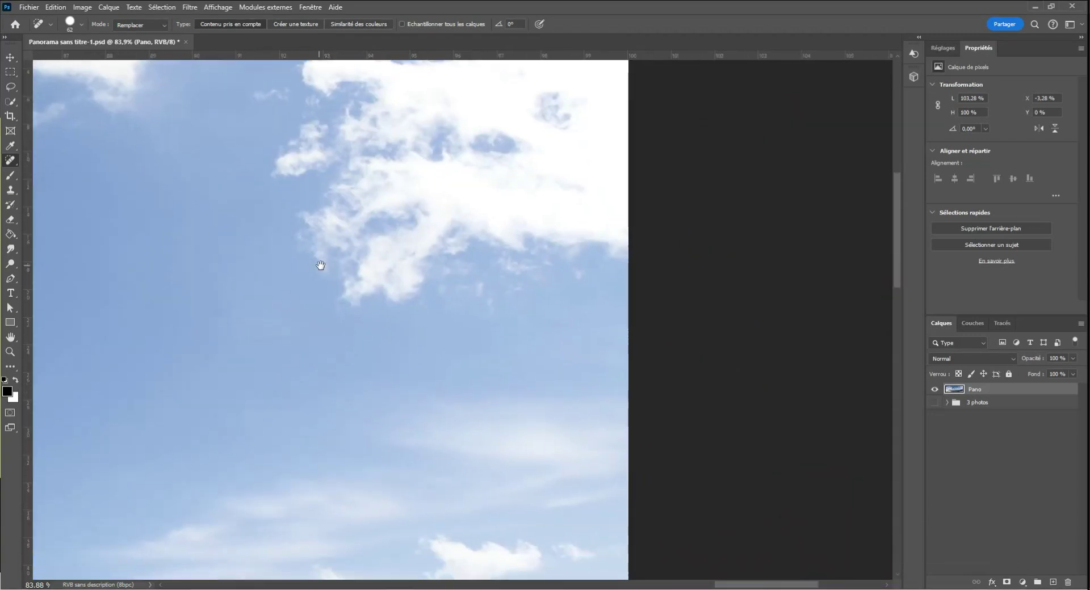
pyautogui.moveTo(389, 400); pyautogui.dragTo(512, 199)
pyautogui.moveTo(240, 400); pyautogui.dragTo(613, 410)
pyautogui.moveTo(226, 433); pyautogui.dragTo(511, 305)
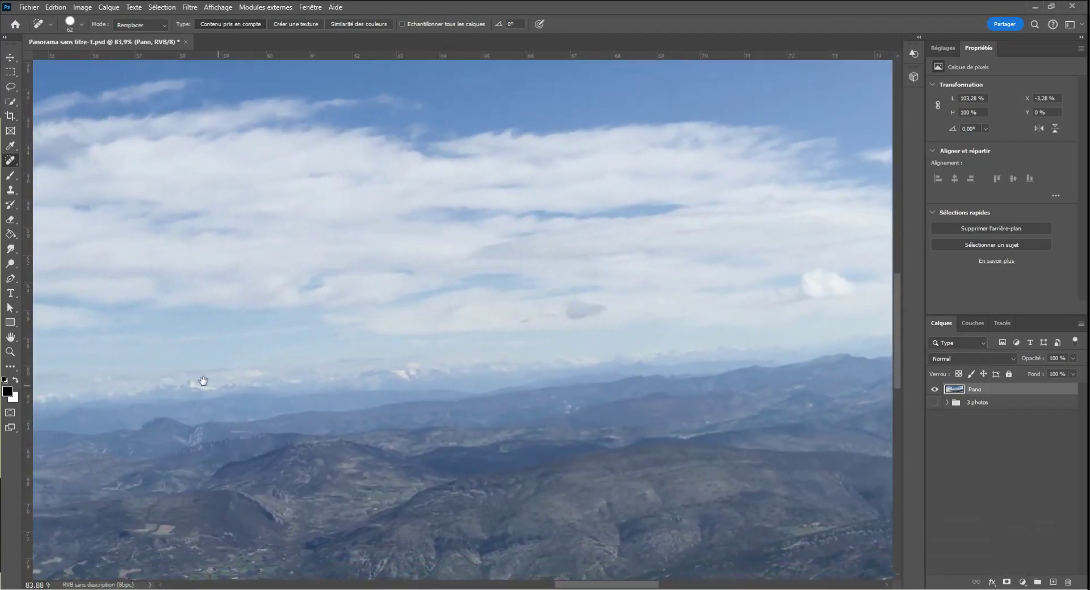
pyautogui.moveTo(202, 382); pyautogui.dragTo(653, 389)
pyautogui.moveTo(233, 401); pyautogui.dragTo(723, 428)
pyautogui.moveTo(95, 384); pyautogui.dragTo(732, 401)
pyautogui.moveTo(397, 404); pyautogui.dragTo(679, 426)
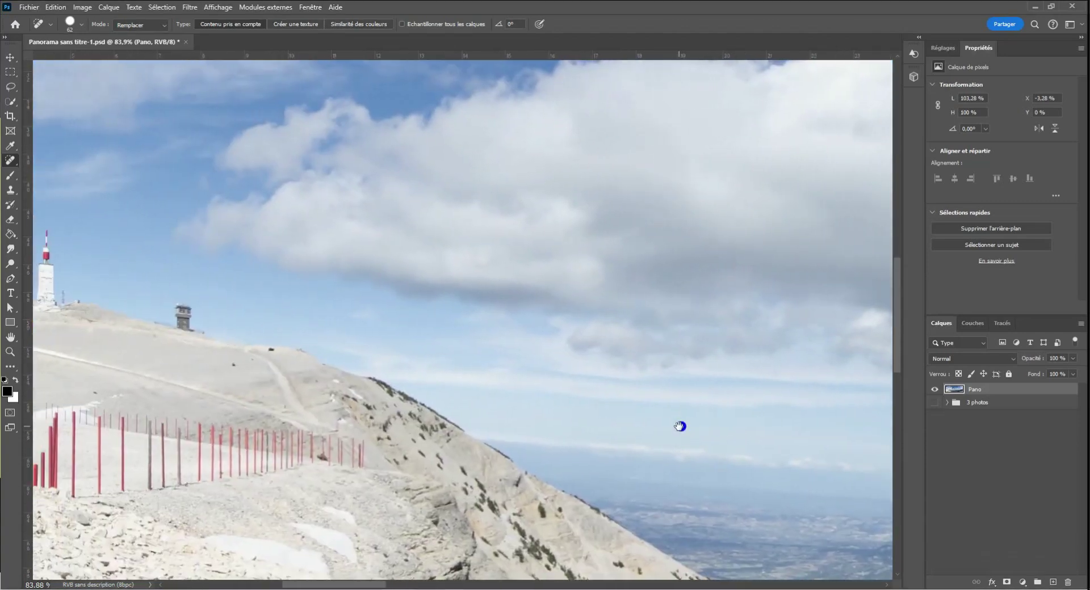
pyautogui.moveTo(137, 251); pyautogui.dragTo(494, 421)
pyautogui.moveTo(594, 108); pyautogui.dragTo(181, 274)
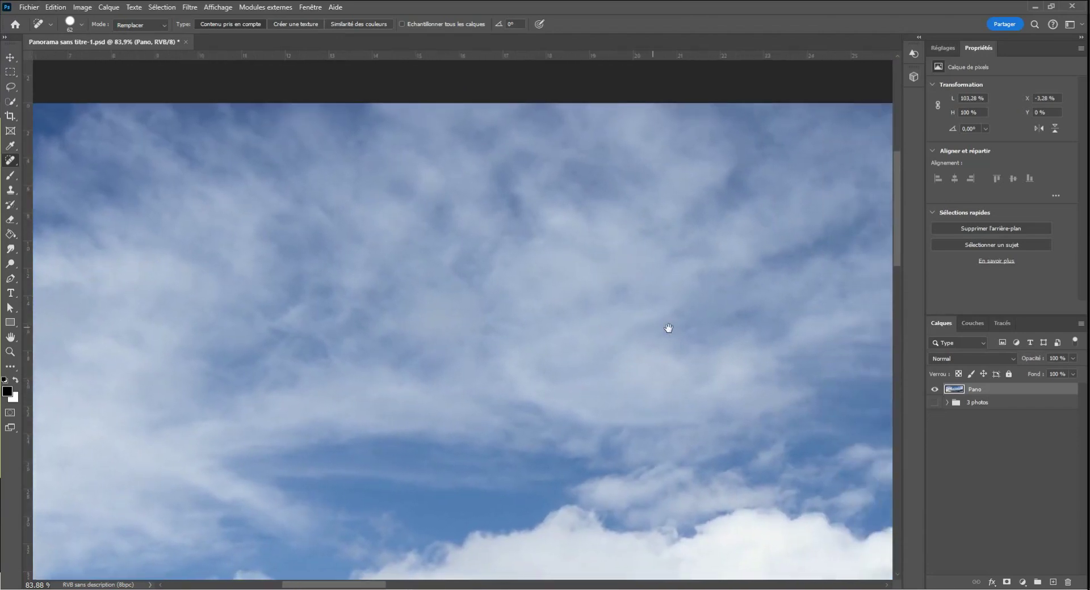
pyautogui.moveTo(666, 328); pyautogui.dragTo(165, 318)
pyautogui.moveTo(700, 343); pyautogui.dragTo(136, 341)
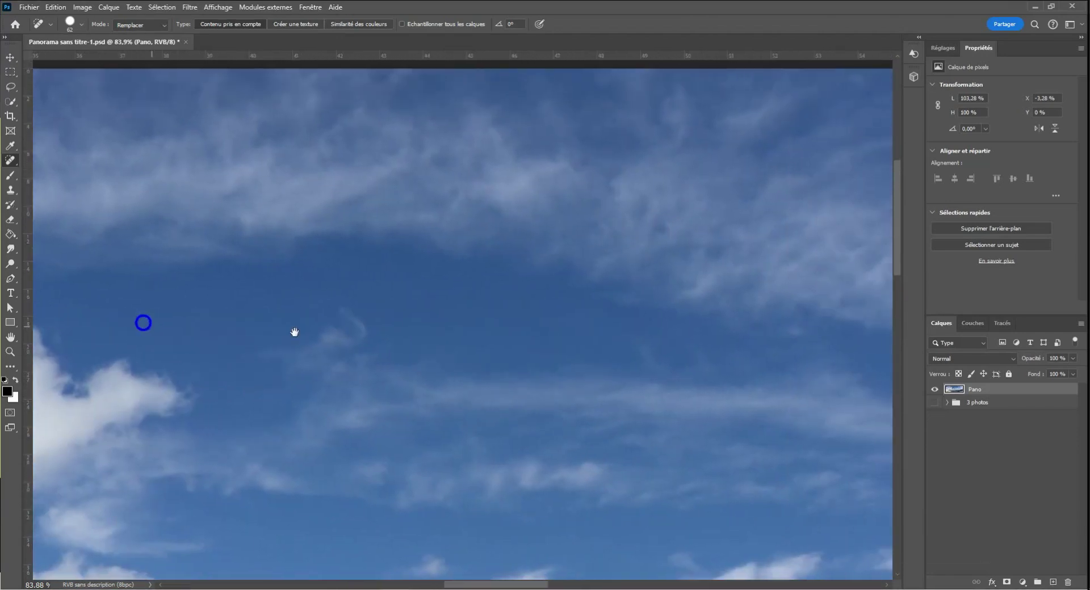
pyautogui.moveTo(530, 343); pyautogui.dragTo(564, 418)
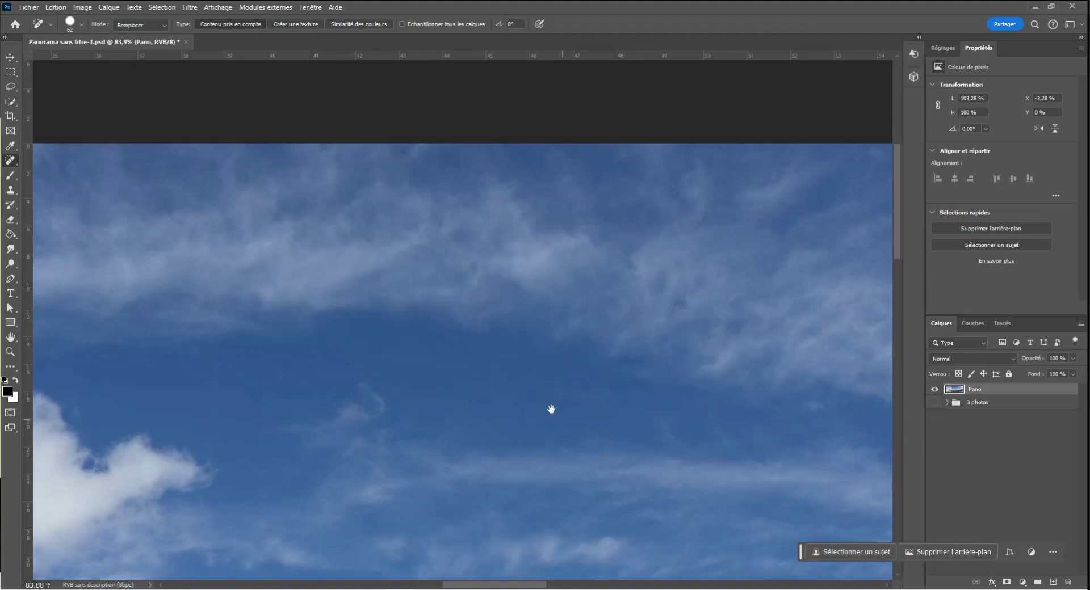
pyautogui.scroll(-8, 534, 387)
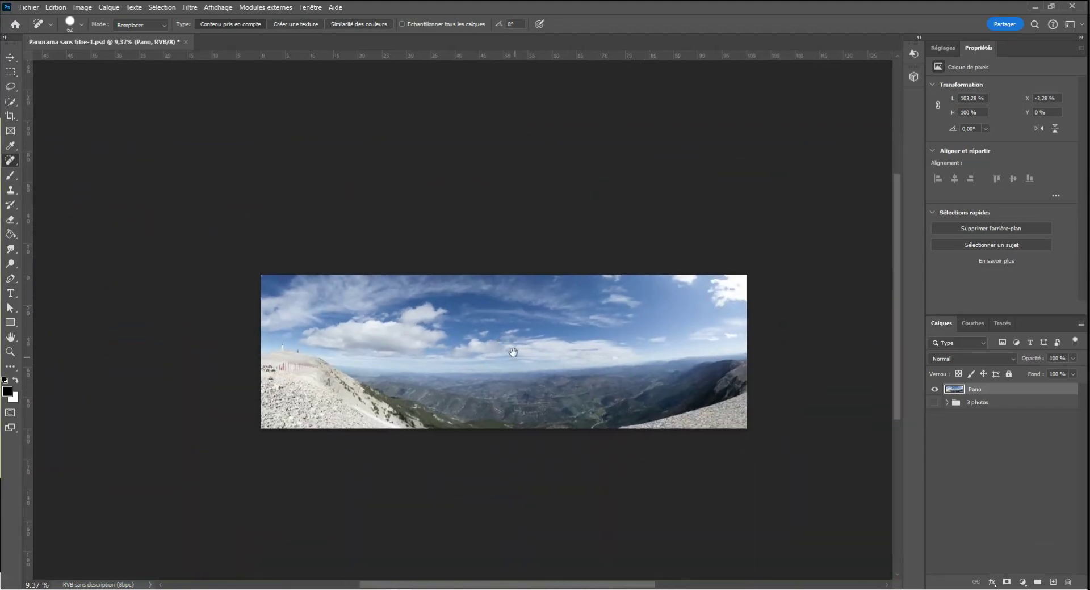
pyautogui.moveTo(513, 353); pyautogui.dragTo(496, 352)
pyautogui.scroll(3, 496, 352)
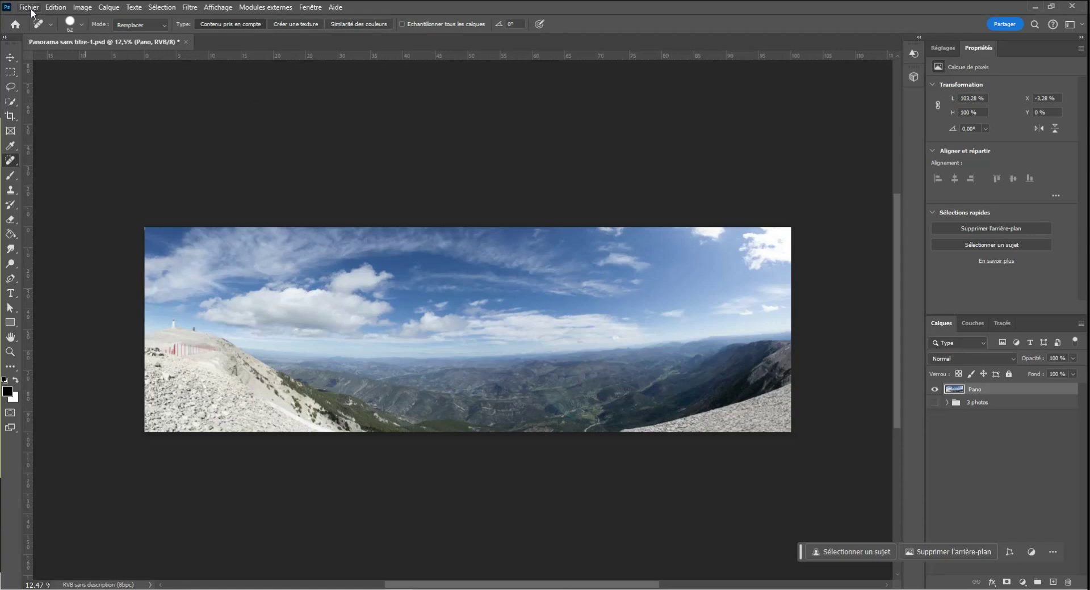
# Merge the nine photos 1 (1).tif to 1 (9).tif with Photomerge using the Auto layout and image blending, and look over the result
pyautogui.click(31, 10)
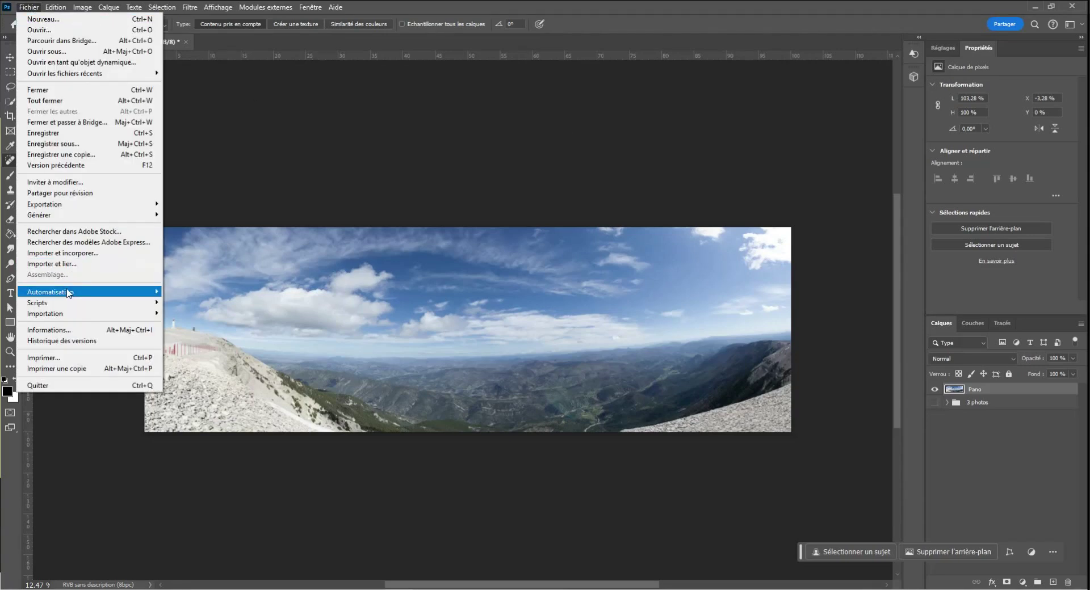
pyautogui.moveTo(81, 295)
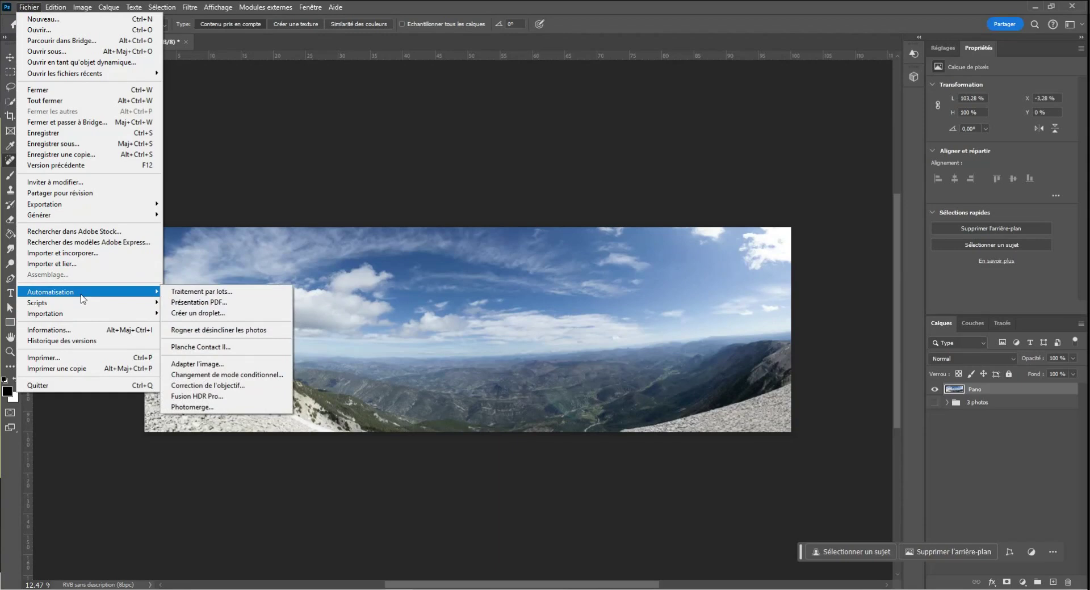
pyautogui.click(207, 407)
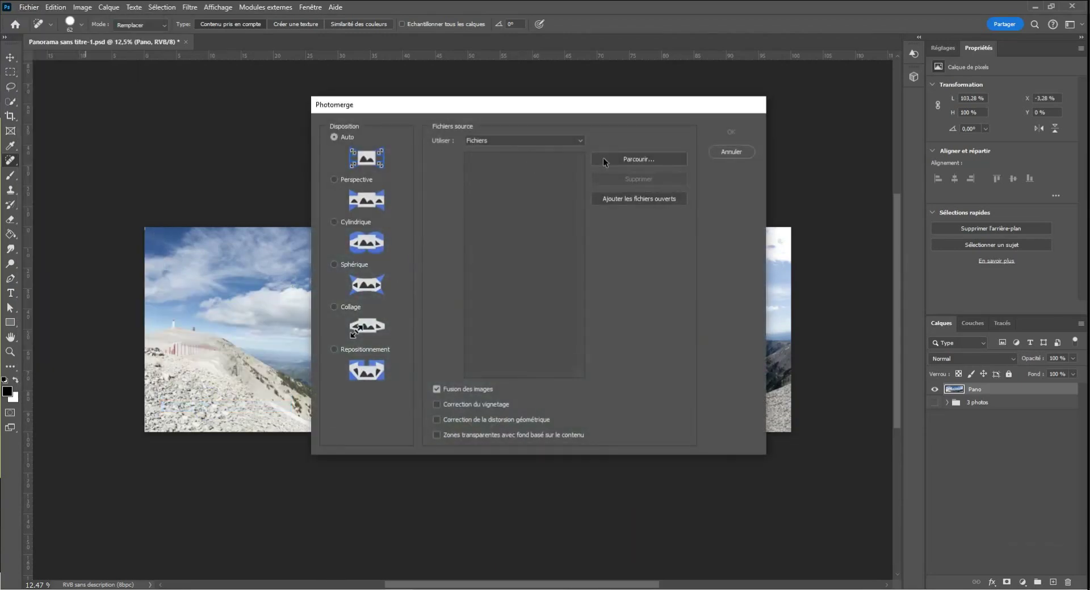
pyautogui.click(619, 159)
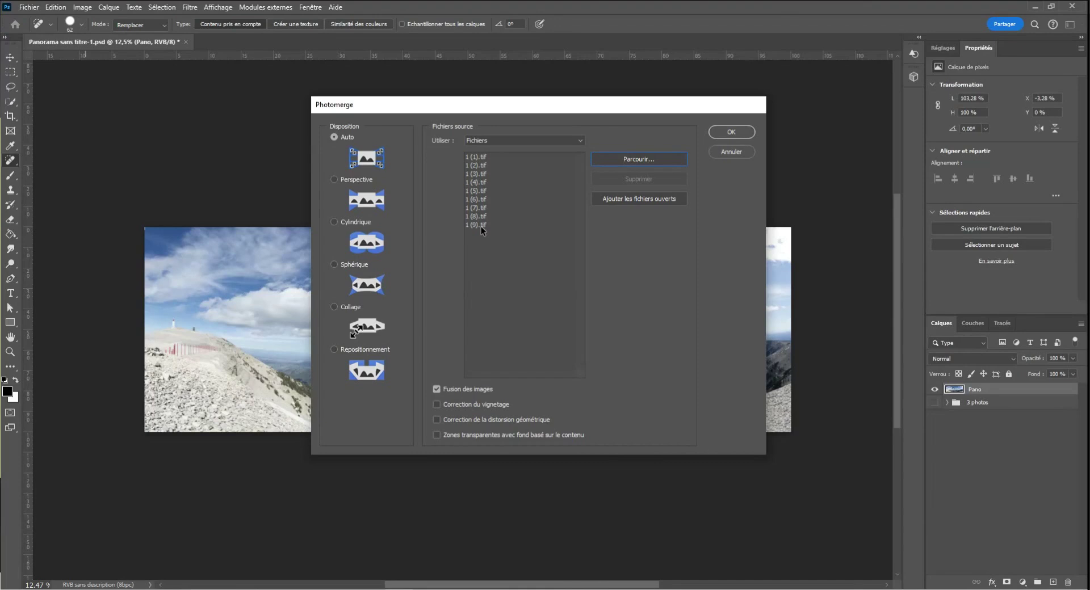
pyautogui.click(747, 135)
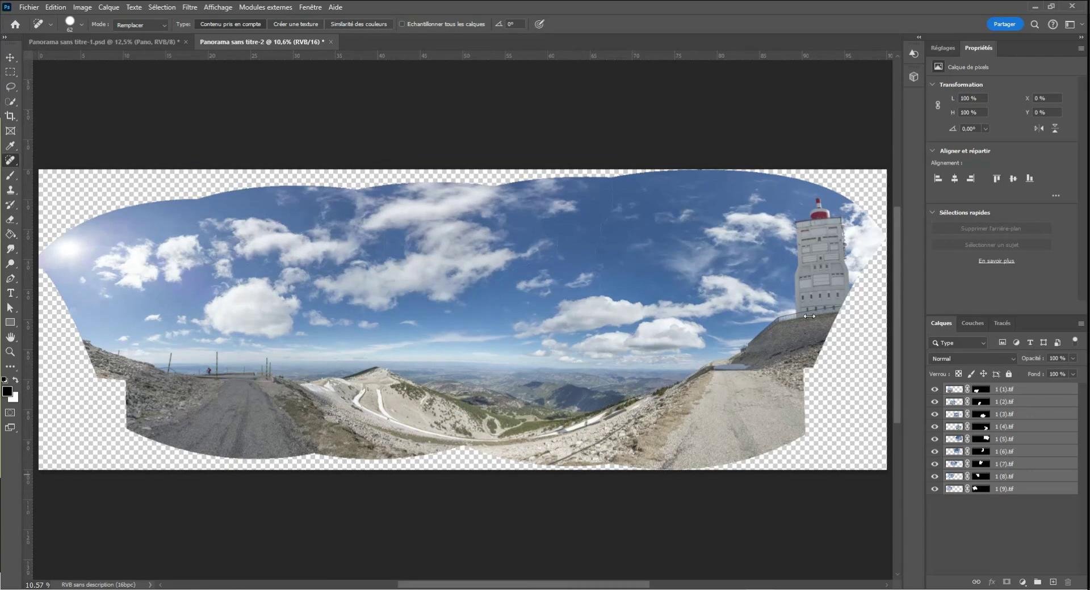
pyautogui.scroll(5, 663, 242)
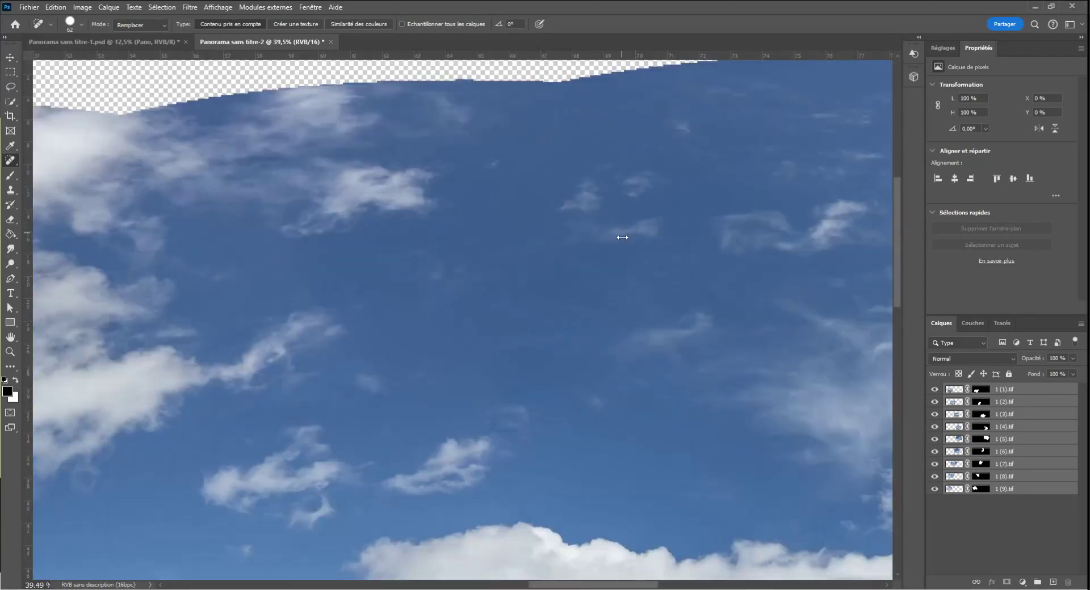
pyautogui.scroll(-6, 613, 251)
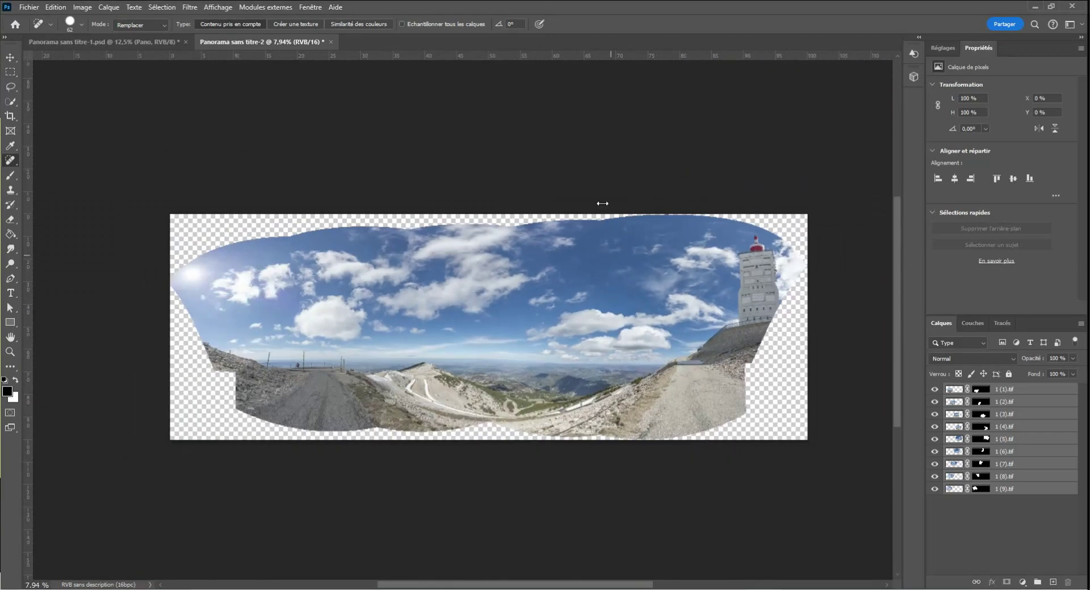
# Crop the nine-photo panorama closer on all four sides, trimming the scalloped upper and lower borders and the irregular ends
pyautogui.scroll(1, 602, 238)
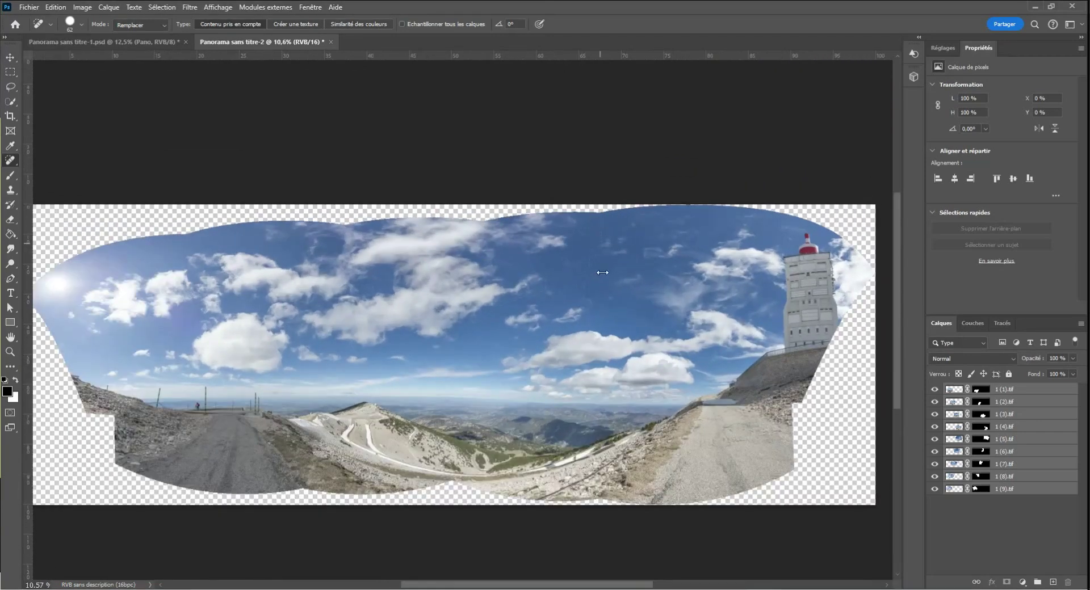
pyautogui.scroll(3, 603, 272)
pyautogui.scroll(2, 606, 259)
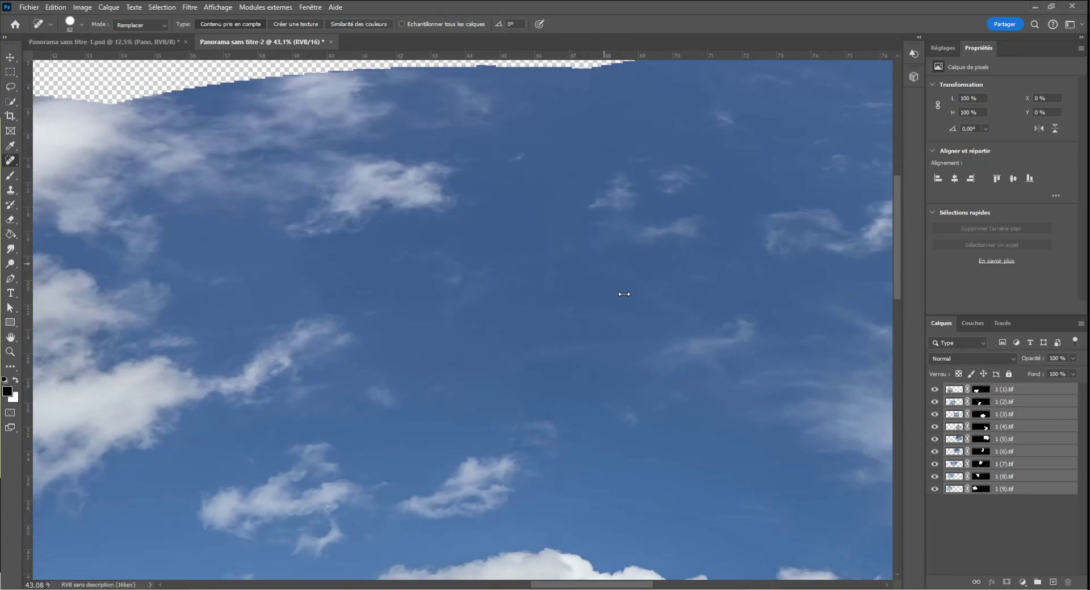
pyautogui.scroll(-5, 624, 294)
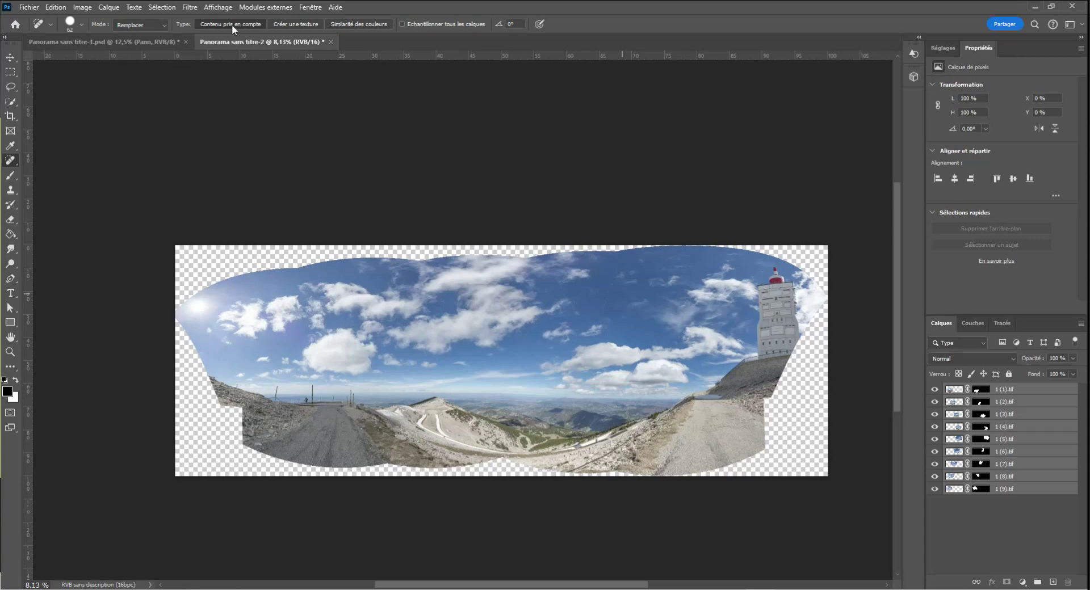
pyautogui.click(11, 117)
pyautogui.moveTo(495, 242); pyautogui.dragTo(500, 251)
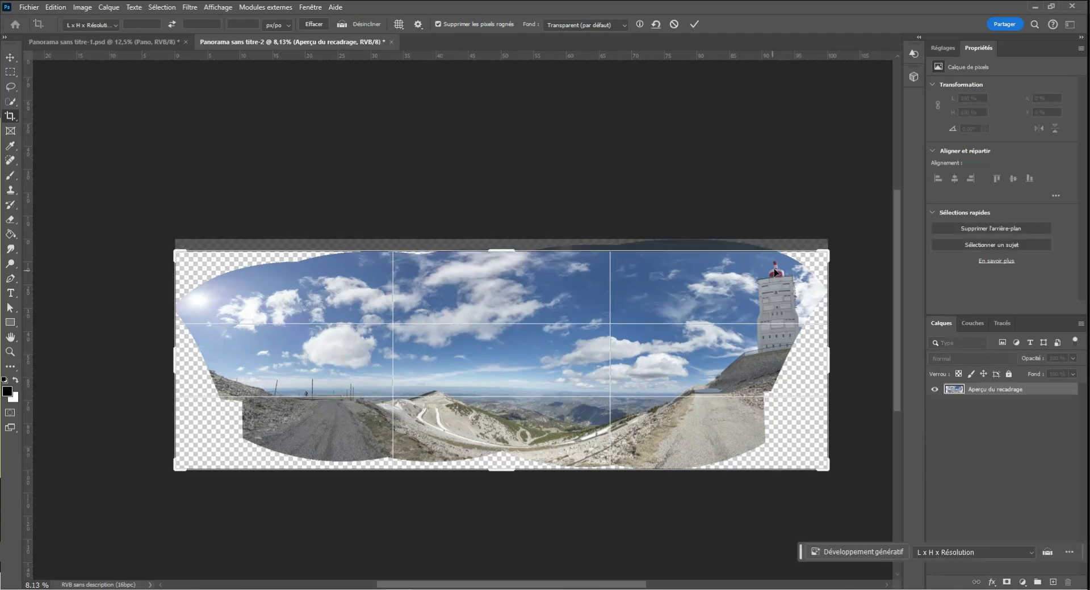
pyautogui.moveTo(832, 361); pyautogui.dragTo(821, 362)
pyautogui.moveTo(186, 358); pyautogui.dragTo(222, 362)
pyautogui.moveTo(510, 475); pyautogui.dragTo(510, 460)
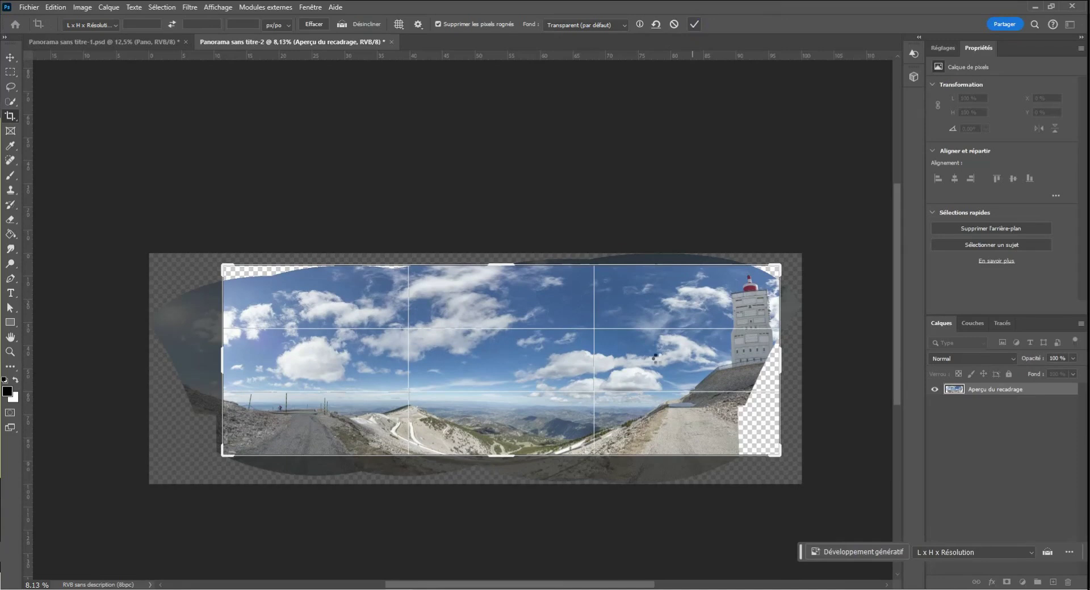
pyautogui.scroll(3, 603, 392)
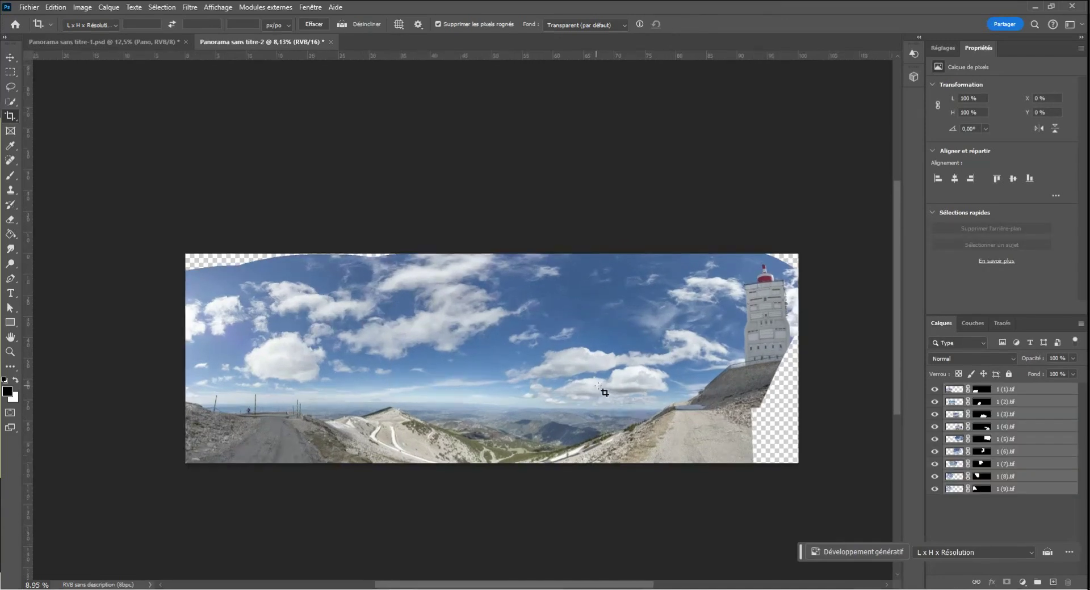
pyautogui.scroll(-2, 603, 389)
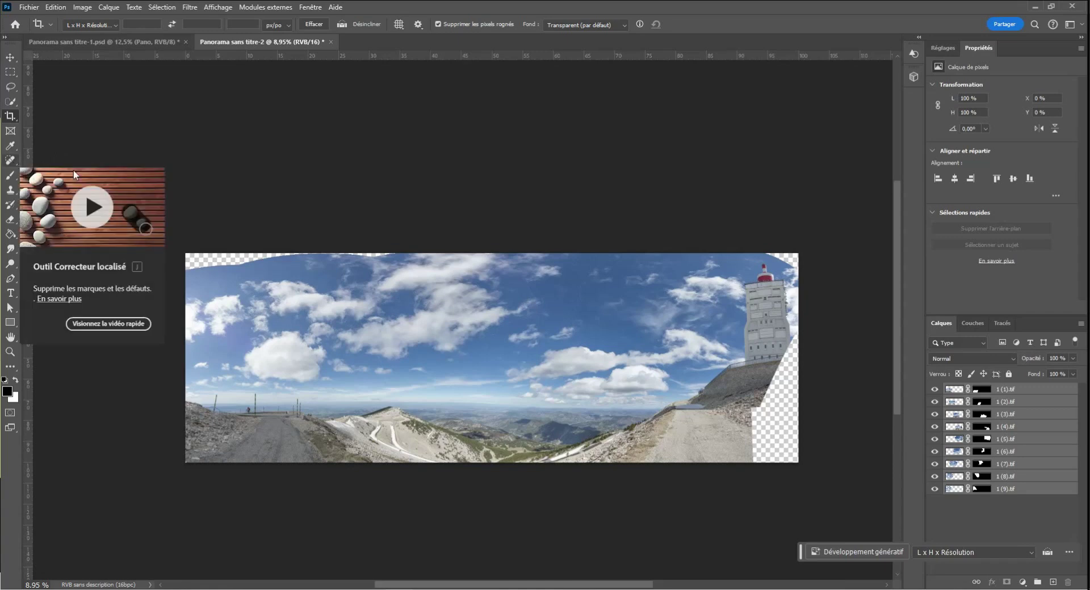
# Distort all the photo layers together by pulling the corner above the tower outward, so the sky covers the empty wedge there
pyautogui.click(29, 7)
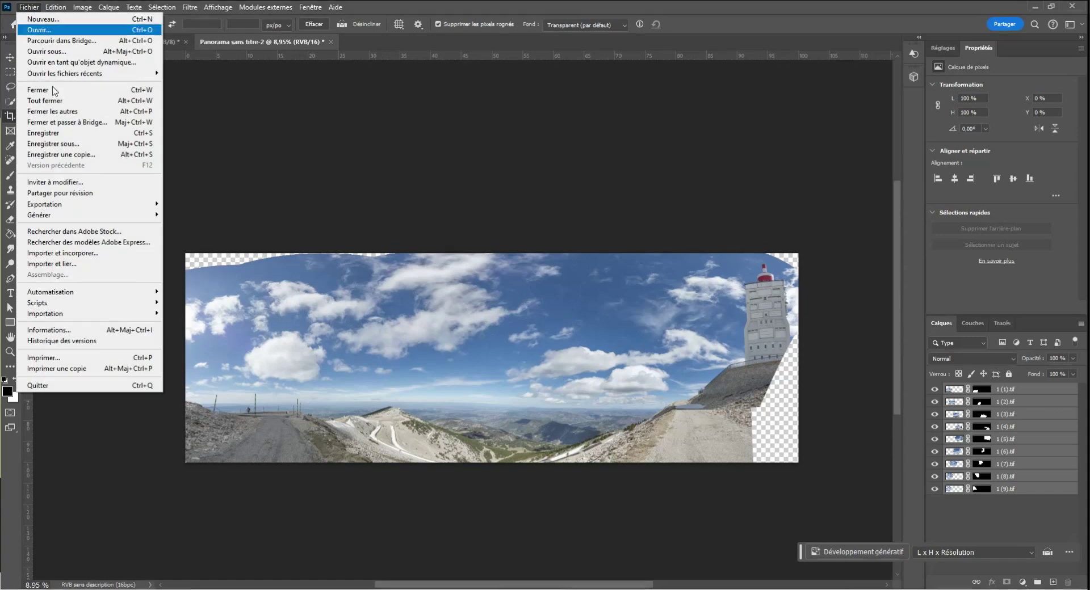
pyautogui.moveTo(56, 11)
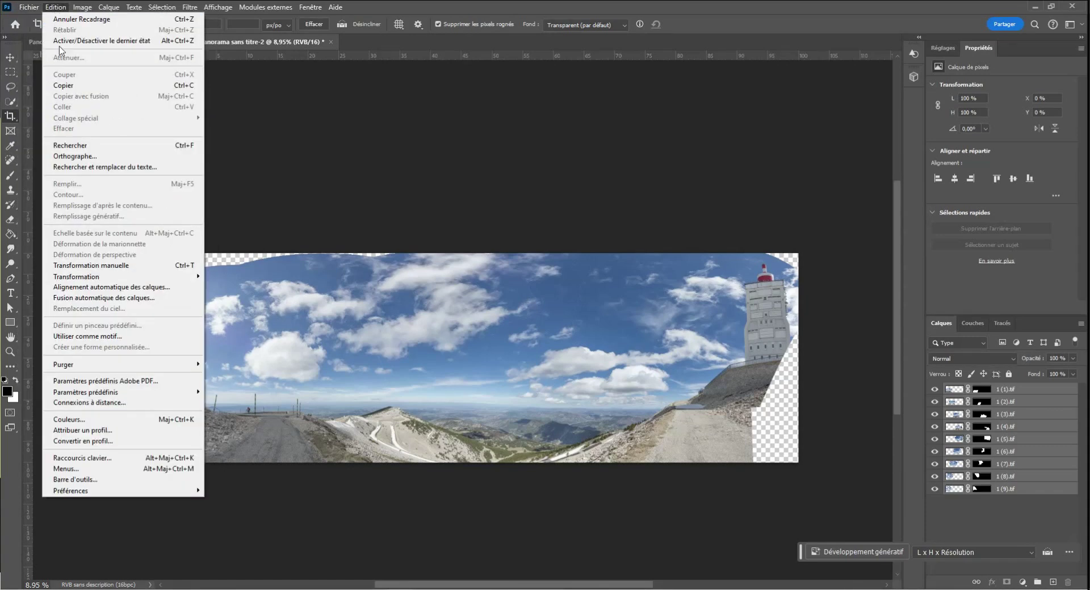
pyautogui.moveTo(158, 278)
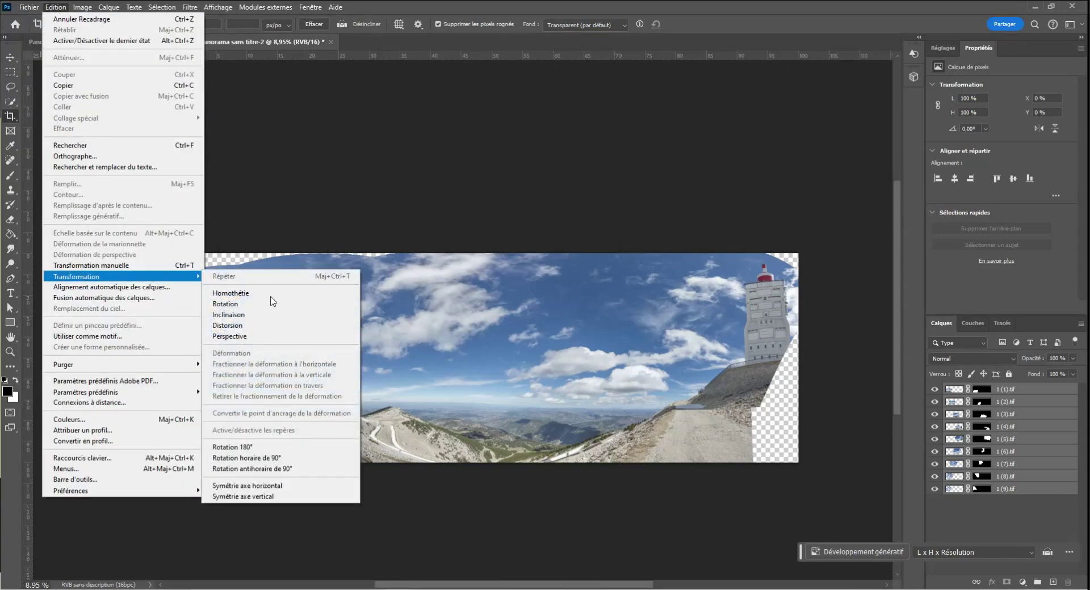
pyautogui.click(281, 325)
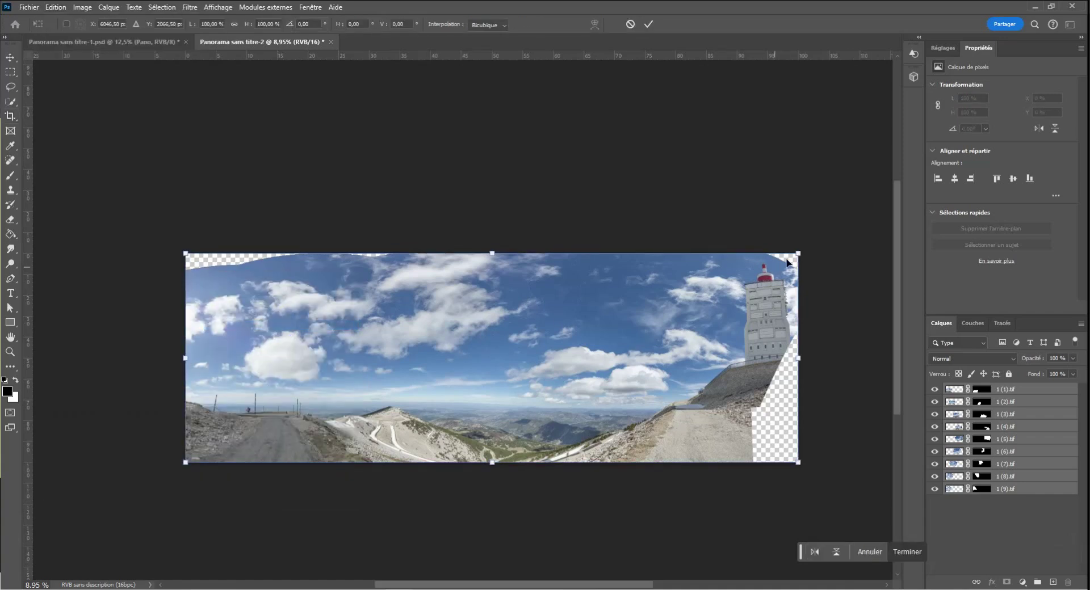
pyautogui.moveTo(801, 258); pyautogui.dragTo(817, 260)
pyautogui.click(649, 24)
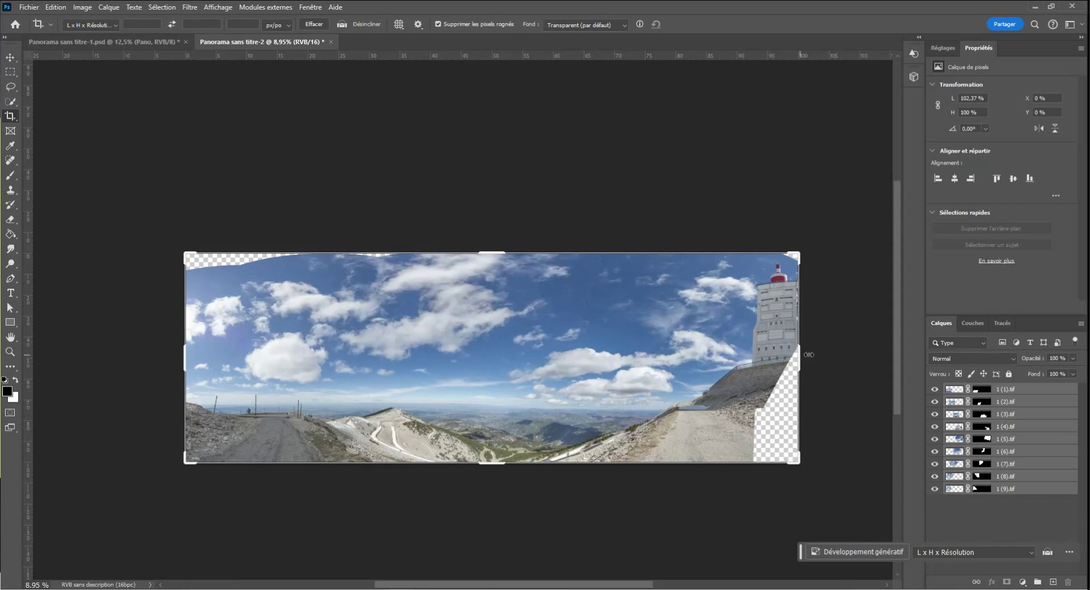
# Extend the canvas slightly beyond the tower side and fill the added strip with Generative Expand, leaving the prompt empty
pyautogui.moveTo(804, 360); pyautogui.dragTo(807, 361)
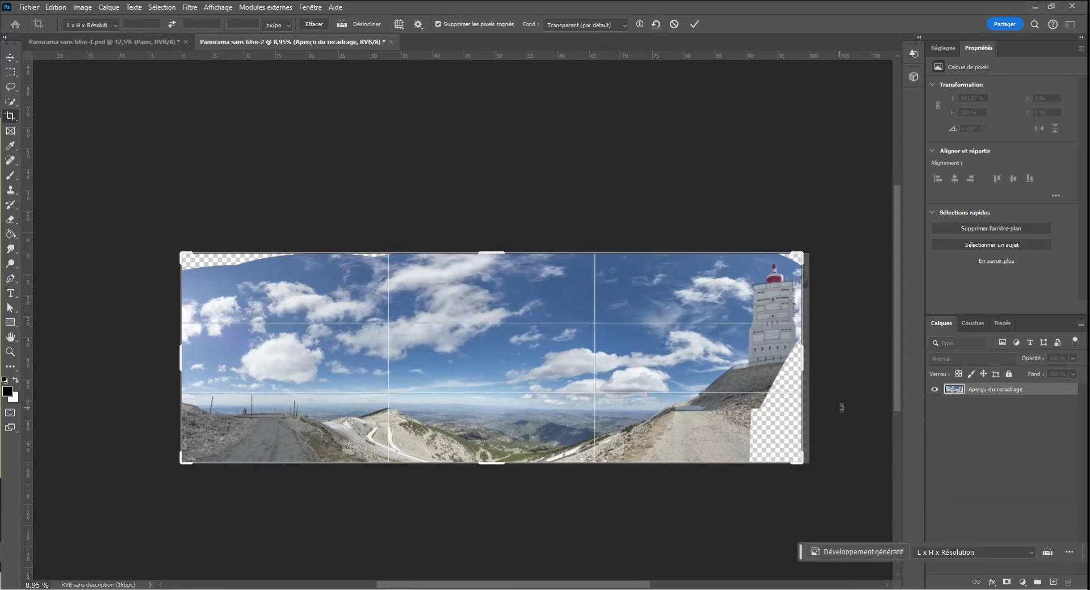
pyautogui.click(885, 555)
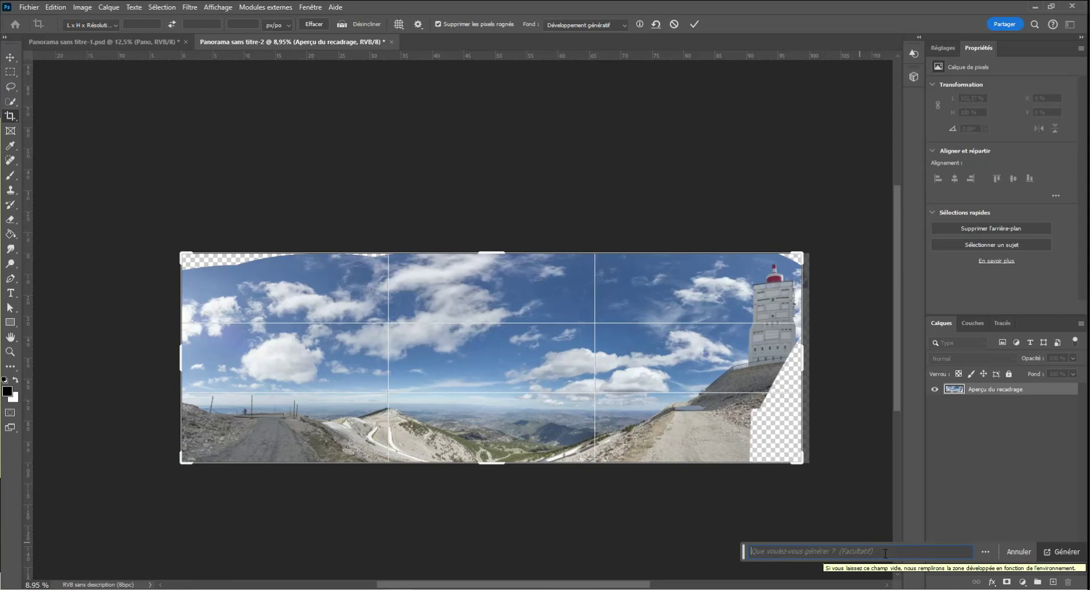
pyautogui.click(1058, 551)
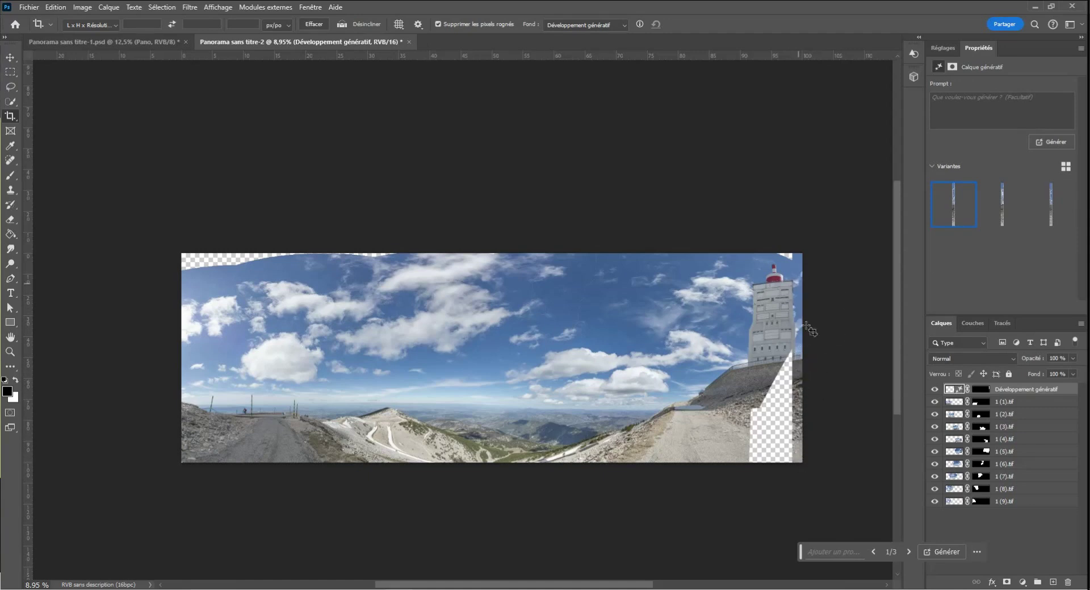
# Enlarge the Spot Healing Brush to 280 and rasterize the generative expansion layer
pyautogui.scroll(3, 811, 331)
pyautogui.moveTo(811, 331); pyautogui.dragTo(559, 364)
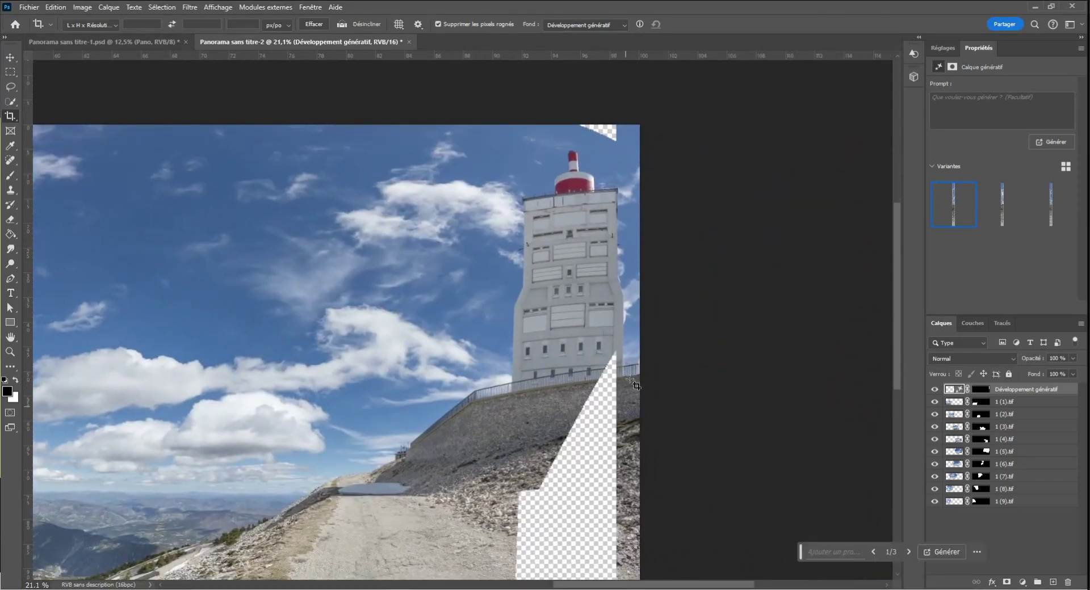
pyautogui.moveTo(669, 450); pyautogui.dragTo(830, 353)
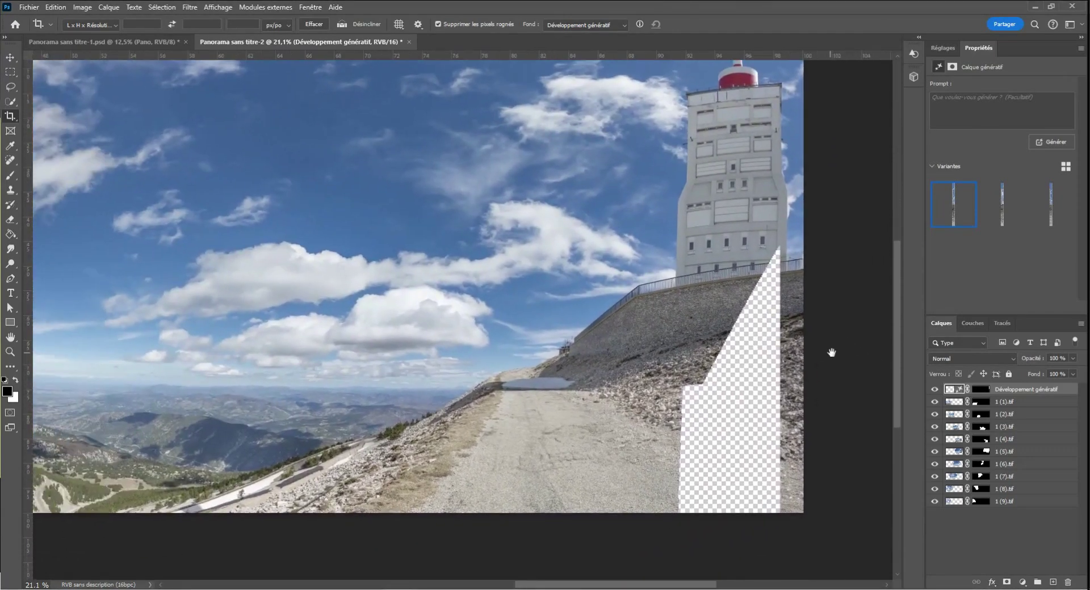
pyautogui.click(12, 161)
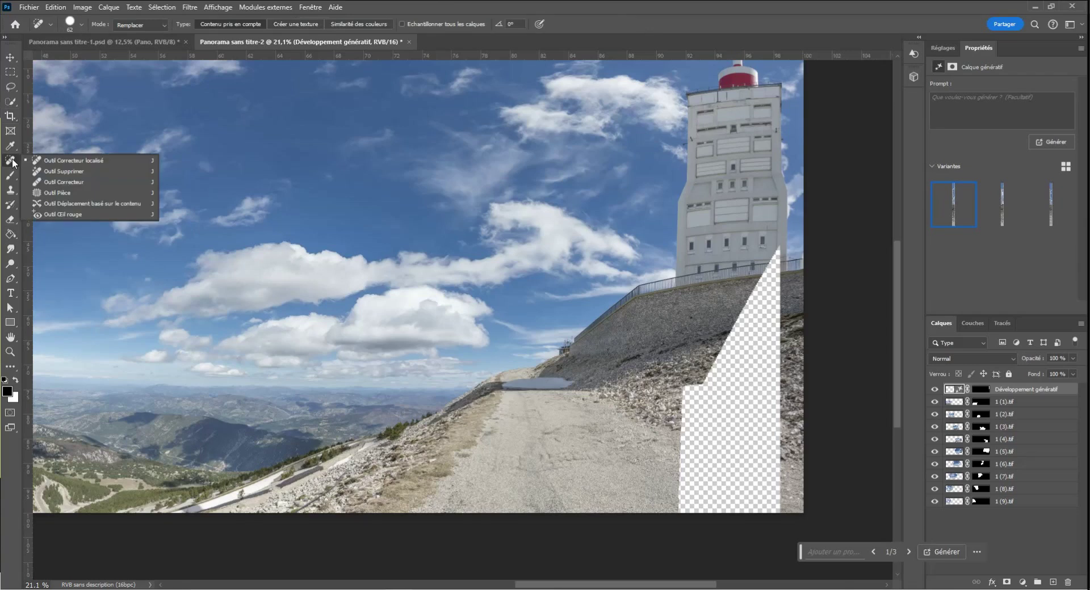
pyautogui.click(113, 164)
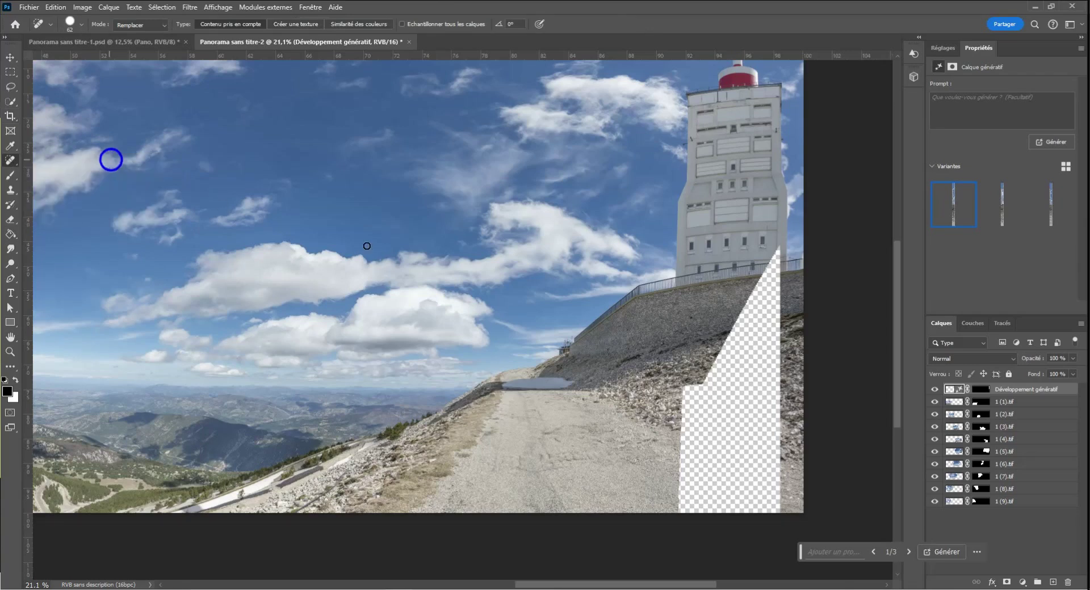
pyautogui.moveTo(765, 319); pyautogui.dragTo(817, 320)
pyautogui.click(751, 328)
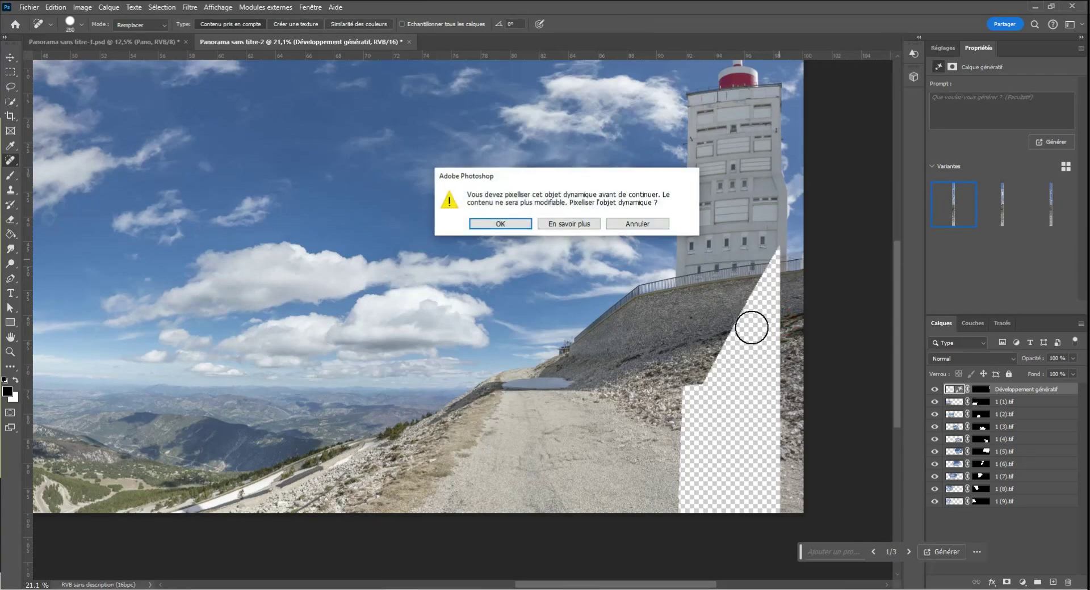
pyautogui.click(501, 224)
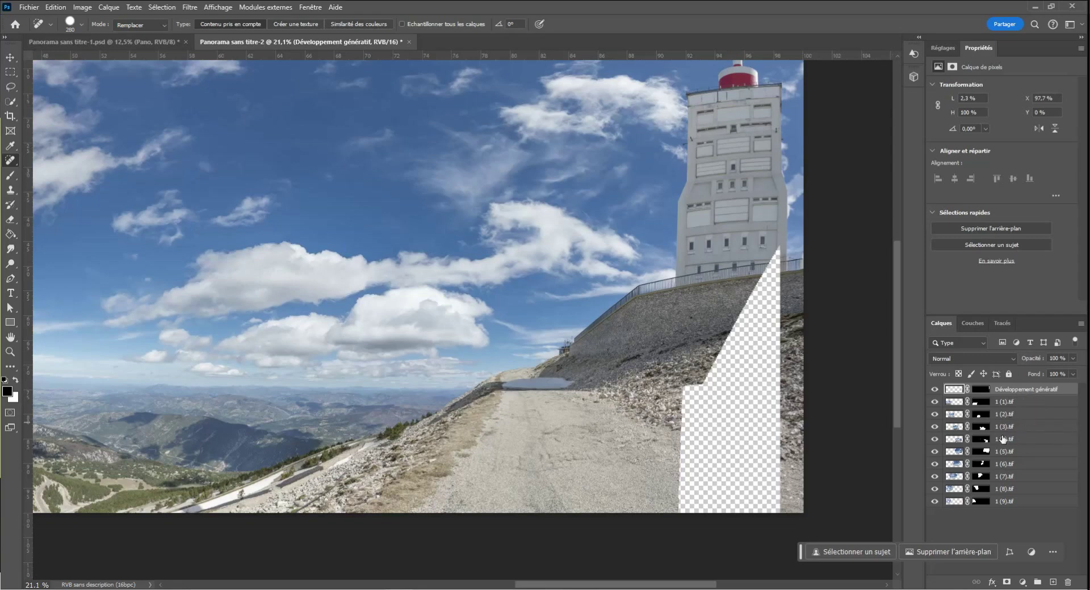
# Flatten all the layers into one background, then duplicate it and hide the original
pyautogui.keyDown('shift'); pyautogui.click(1039, 502); pyautogui.keyUp('shift')
pyautogui.rightClick(1032, 428)
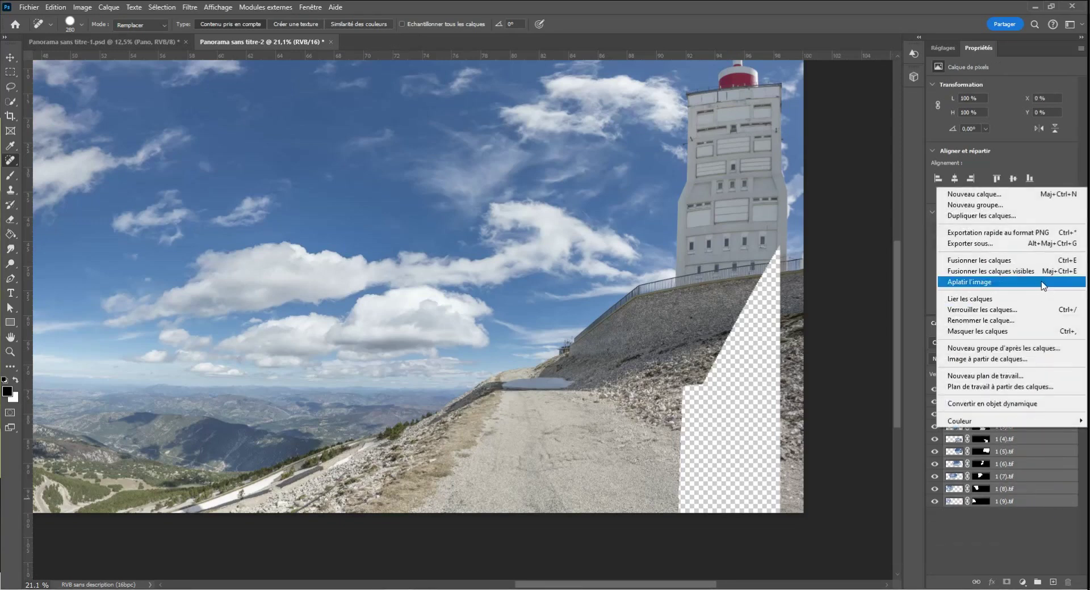
pyautogui.click(1033, 282)
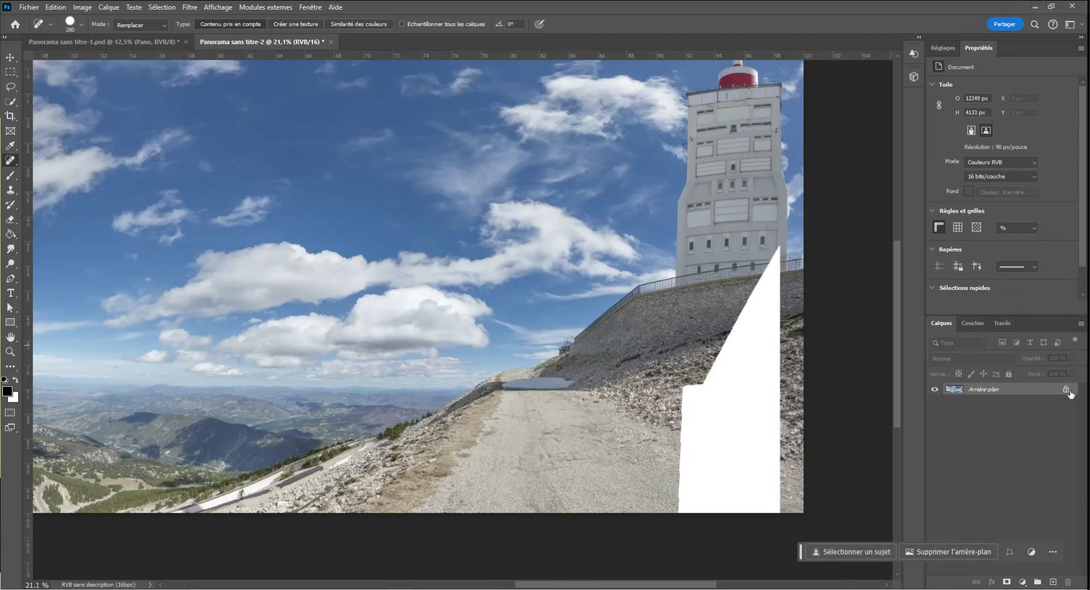
pyautogui.moveTo(1052, 392); pyautogui.dragTo(1053, 581)
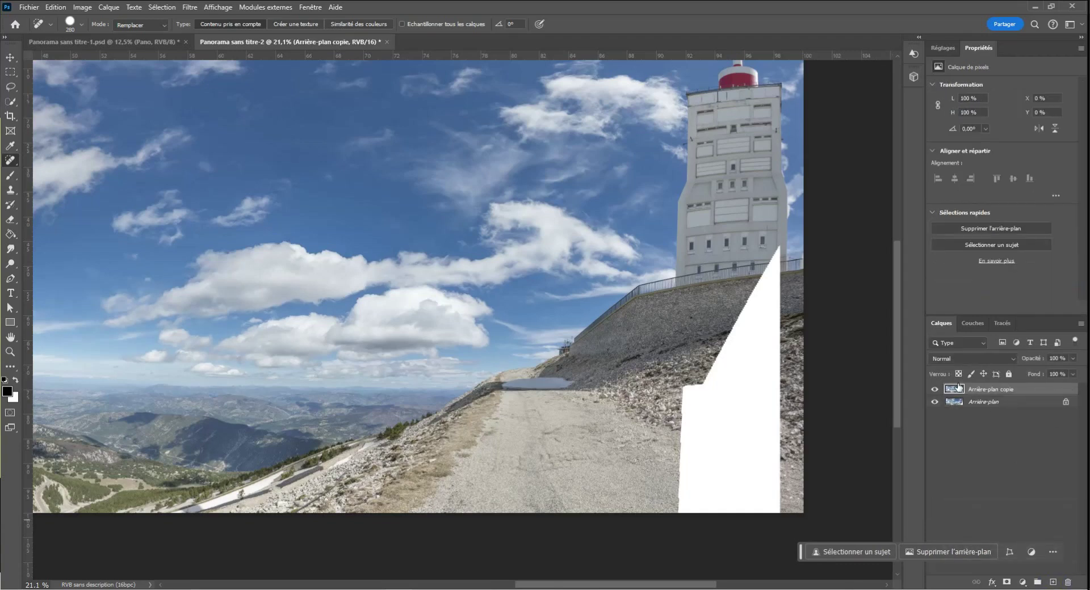
pyautogui.click(934, 402)
# Fill the white gap below the tower with the Spot Healing Brush and heal away the stray barrier fragments in the scree
pyautogui.moveTo(773, 328)
pyautogui.mouseDown()
pyautogui.moveTo(753, 341)
pyautogui.moveTo(764, 280)
pyautogui.moveTo(784, 257)
pyautogui.moveTo(773, 325)
pyautogui.moveTo(746, 335)
pyautogui.moveTo(742, 355)
pyautogui.moveTo(776, 355)
pyautogui.moveTo(773, 505)
pyautogui.moveTo(687, 503)
pyautogui.moveTo(684, 415)
pyautogui.moveTo(694, 385)
pyautogui.moveTo(730, 360)
pyautogui.moveTo(749, 377)
pyautogui.moveTo(700, 407)
pyautogui.moveTo(749, 403)
pyautogui.moveTo(697, 434)
pyautogui.moveTo(750, 434)
pyautogui.moveTo(705, 459)
pyautogui.moveTo(733, 485)
pyautogui.moveTo(755, 462)
pyautogui.moveTo(738, 462)
pyautogui.moveTo(708, 487)
pyautogui.mouseUp()
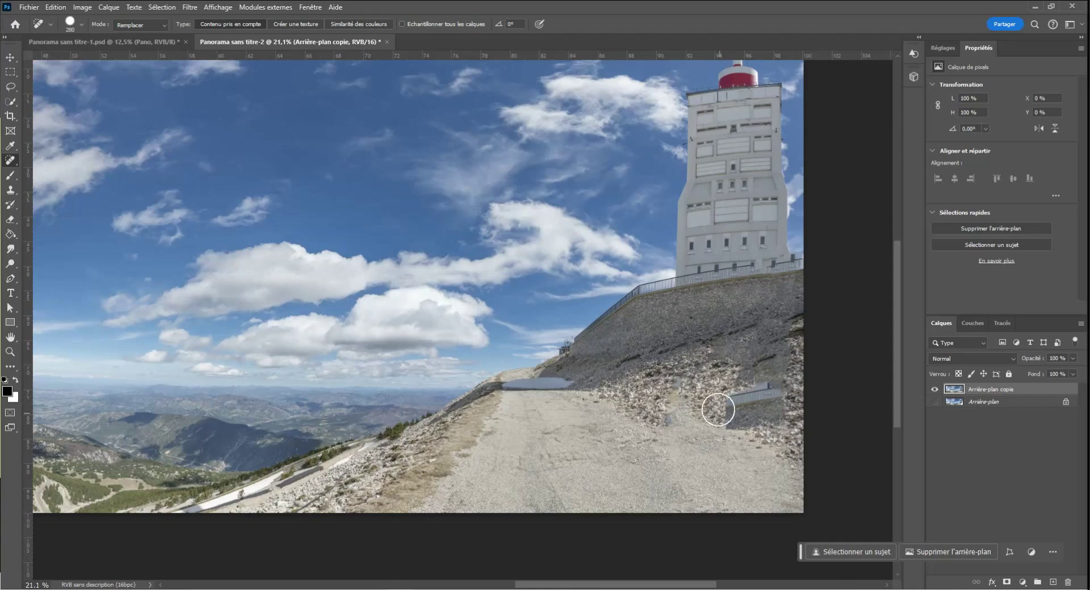
pyautogui.moveTo(726, 402); pyautogui.dragTo(780, 402)
pyautogui.moveTo(735, 368)
pyautogui.mouseDown()
pyautogui.moveTo(778, 365)
pyautogui.moveTo(760, 353)
pyautogui.moveTo(786, 349)
pyautogui.moveTo(779, 419)
pyautogui.moveTo(730, 425)
pyautogui.mouseUp()
pyautogui.moveTo(768, 392)
pyautogui.mouseDown()
pyautogui.moveTo(754, 369)
pyautogui.moveTo(725, 360)
pyautogui.moveTo(798, 349)
pyautogui.moveTo(783, 386)
pyautogui.mouseUp()
pyautogui.click(753, 362)
pyautogui.moveTo(763, 435)
pyautogui.mouseDown()
pyautogui.moveTo(801, 395)
pyautogui.moveTo(785, 385)
pyautogui.moveTo(797, 357)
pyautogui.moveTo(798, 401)
pyautogui.moveTo(775, 394)
pyautogui.moveTo(725, 401)
pyautogui.mouseUp()
pyautogui.moveTo(783, 448); pyautogui.dragTo(767, 405)
pyautogui.click(719, 413)
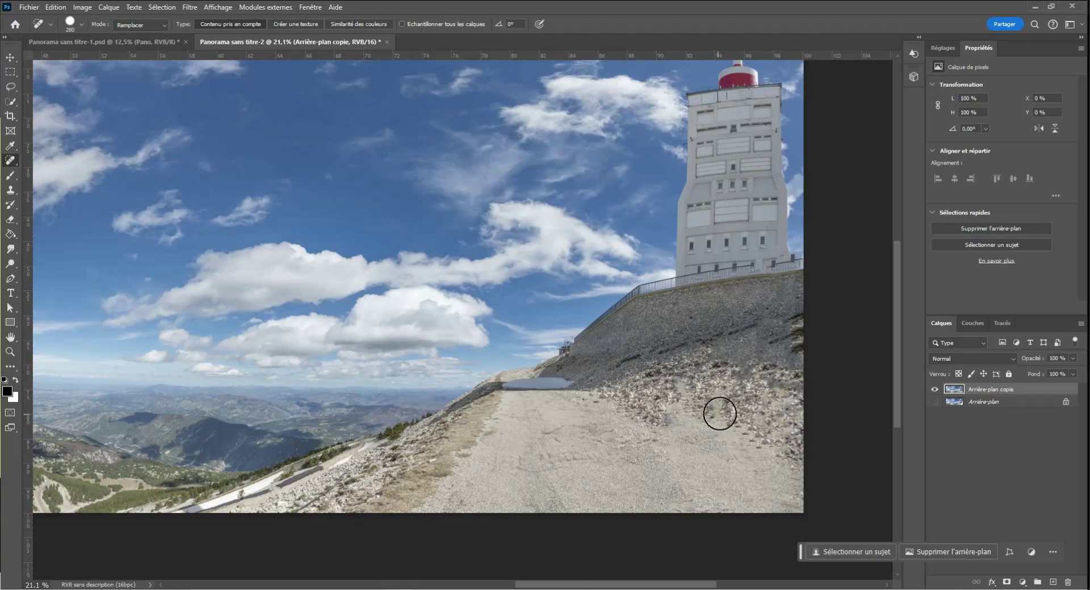
# Heal the border between the gravel road and the loose stones so the two surfaces blend below the tower
pyautogui.click(688, 400)
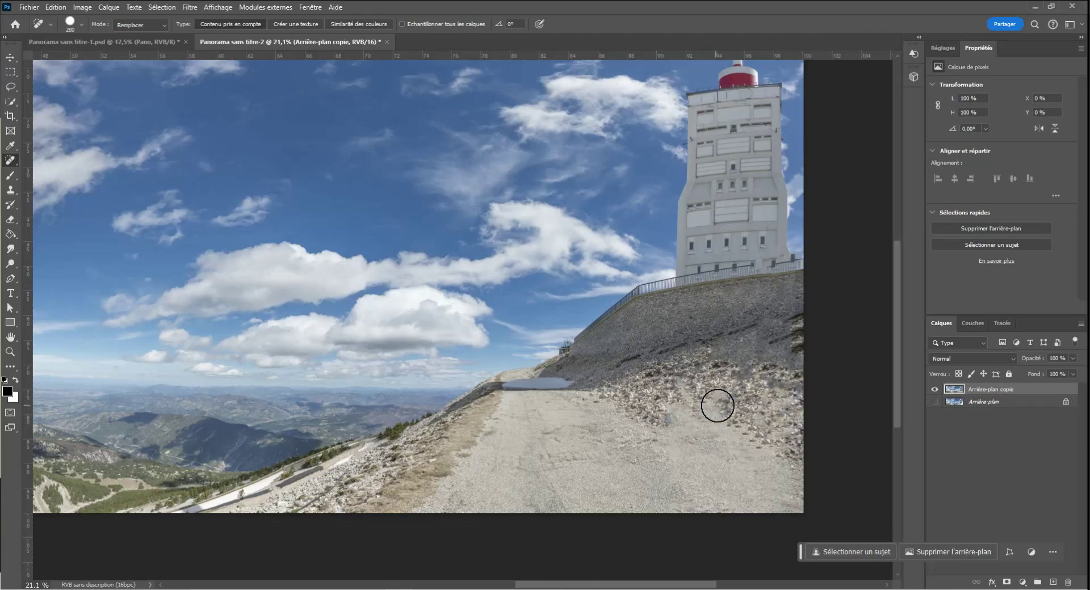
pyautogui.moveTo(716, 402); pyautogui.dragTo(677, 397)
pyautogui.click(725, 404)
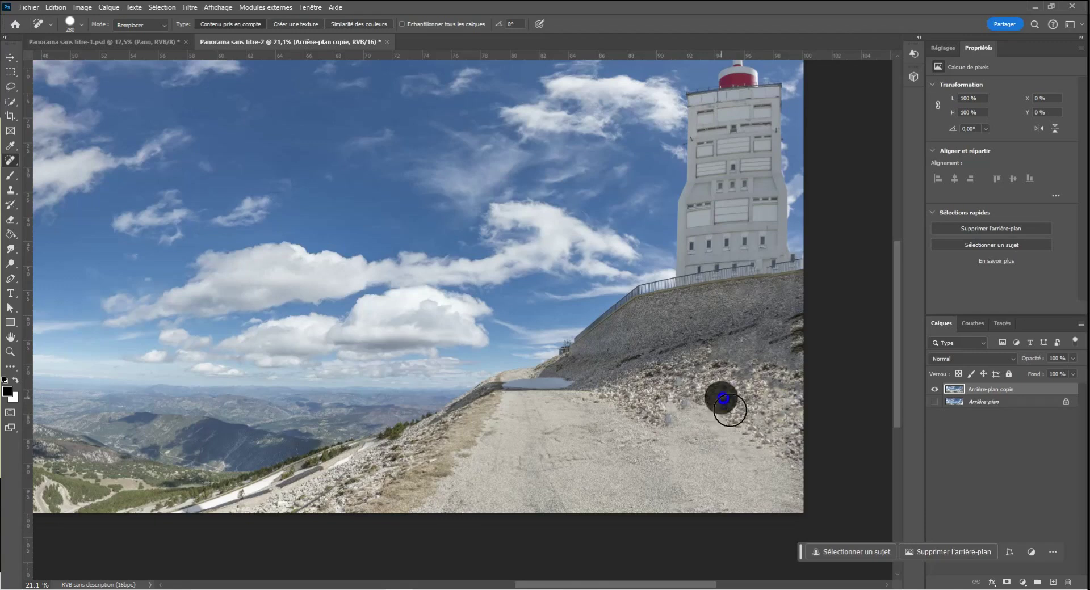
pyautogui.click(674, 413)
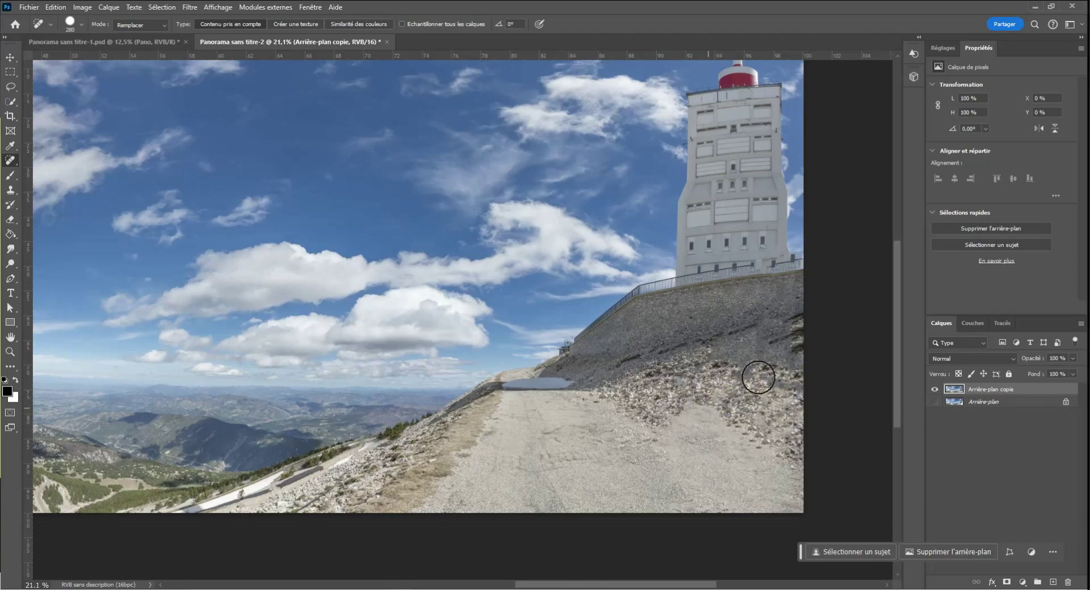
# Remove the dark bush-like patch at the image edge on the slope below the tower wall
pyautogui.click(763, 327)
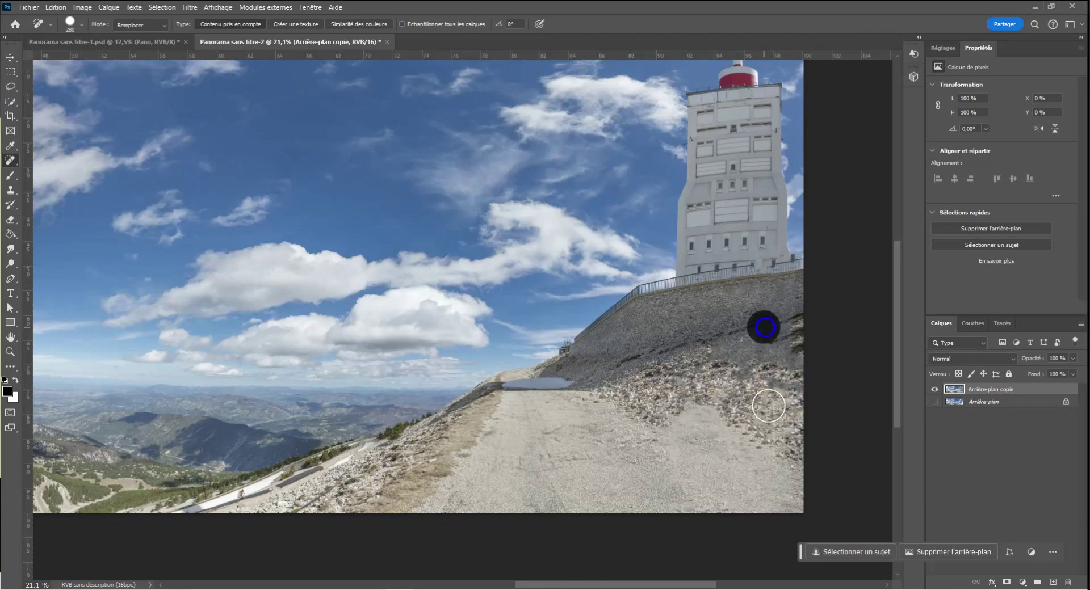
pyautogui.click(785, 346)
pyautogui.click(798, 337)
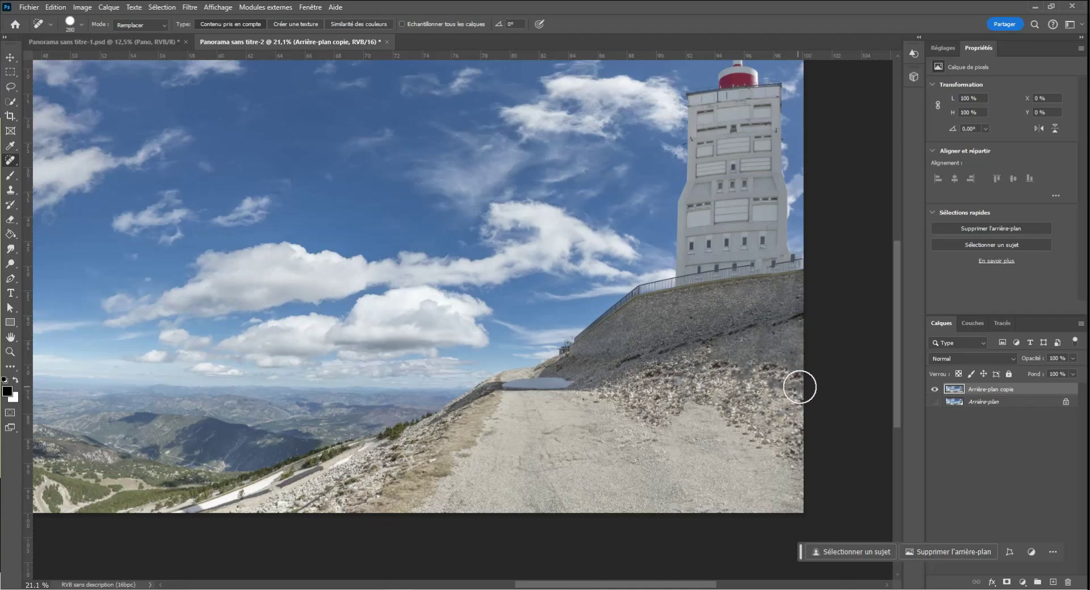
# Heal long strokes across the scree below the tower wall and its outer edge to even out the stone texture
pyautogui.moveTo(714, 381); pyautogui.dragTo(817, 339)
pyautogui.moveTo(741, 384); pyautogui.dragTo(818, 365)
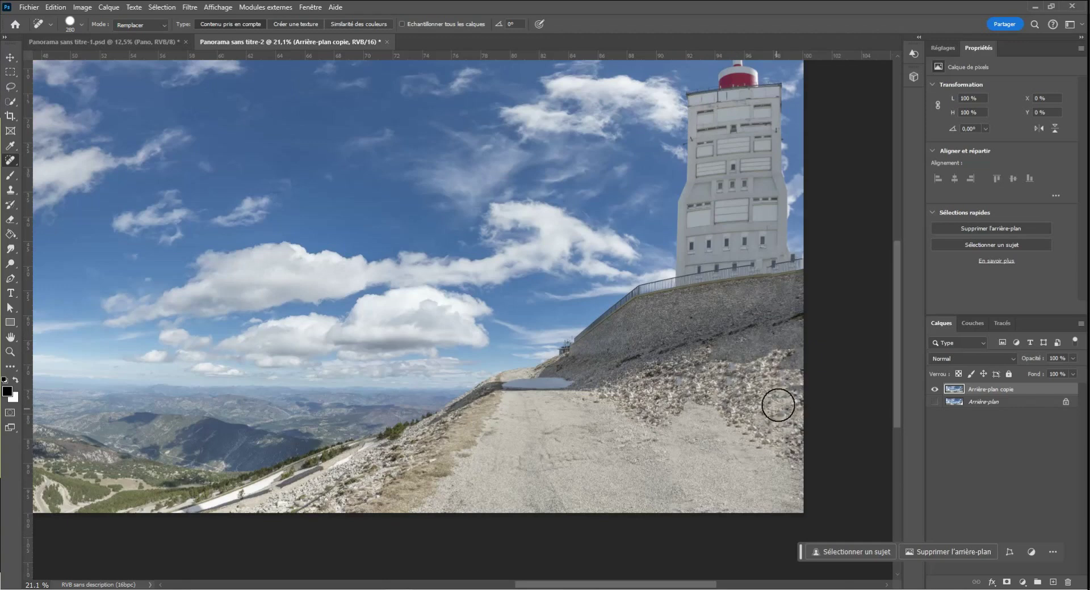
pyautogui.moveTo(706, 366); pyautogui.dragTo(812, 345)
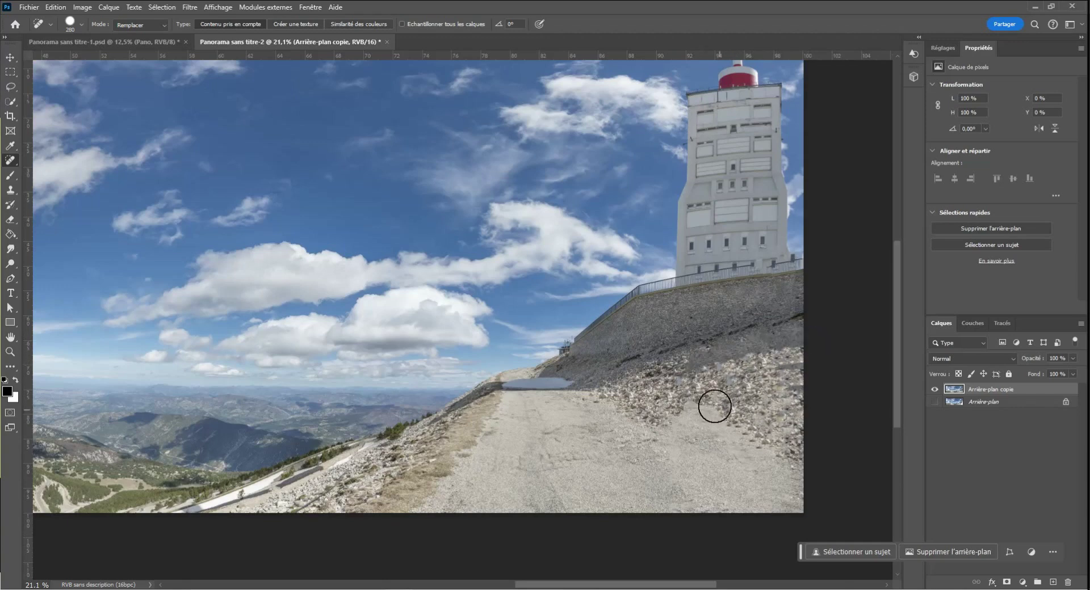
pyautogui.moveTo(699, 372); pyautogui.dragTo(818, 342)
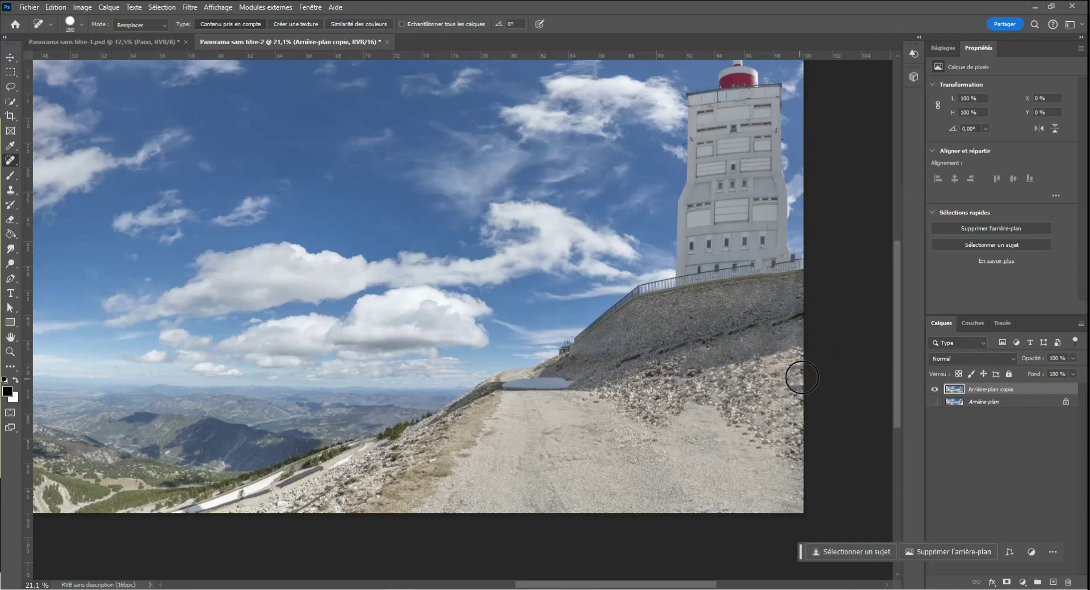
pyautogui.moveTo(789, 390)
pyautogui.mouseDown()
pyautogui.moveTo(788, 429)
pyautogui.moveTo(757, 421)
pyautogui.moveTo(763, 435)
pyautogui.mouseUp()
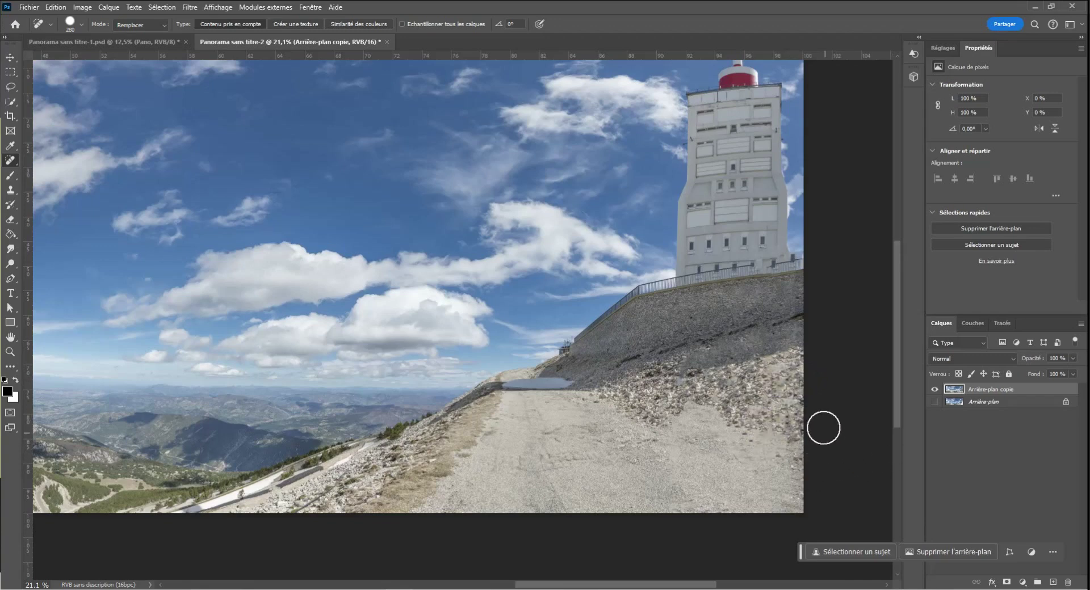
# Heal the scree and the shaded stones below the tower wall out to the image edge
pyautogui.moveTo(682, 371)
pyautogui.mouseDown()
pyautogui.moveTo(647, 382)
pyautogui.moveTo(748, 367)
pyautogui.mouseUp()
pyautogui.moveTo(623, 377)
pyautogui.mouseDown()
pyautogui.moveTo(720, 373)
pyautogui.moveTo(686, 376)
pyautogui.moveTo(828, 335)
pyautogui.moveTo(822, 365)
pyautogui.mouseUp()
pyautogui.moveTo(741, 325)
pyautogui.mouseDown()
pyautogui.moveTo(784, 318)
pyautogui.moveTo(811, 335)
pyautogui.mouseUp()
pyautogui.scroll(-5, 826, 346)
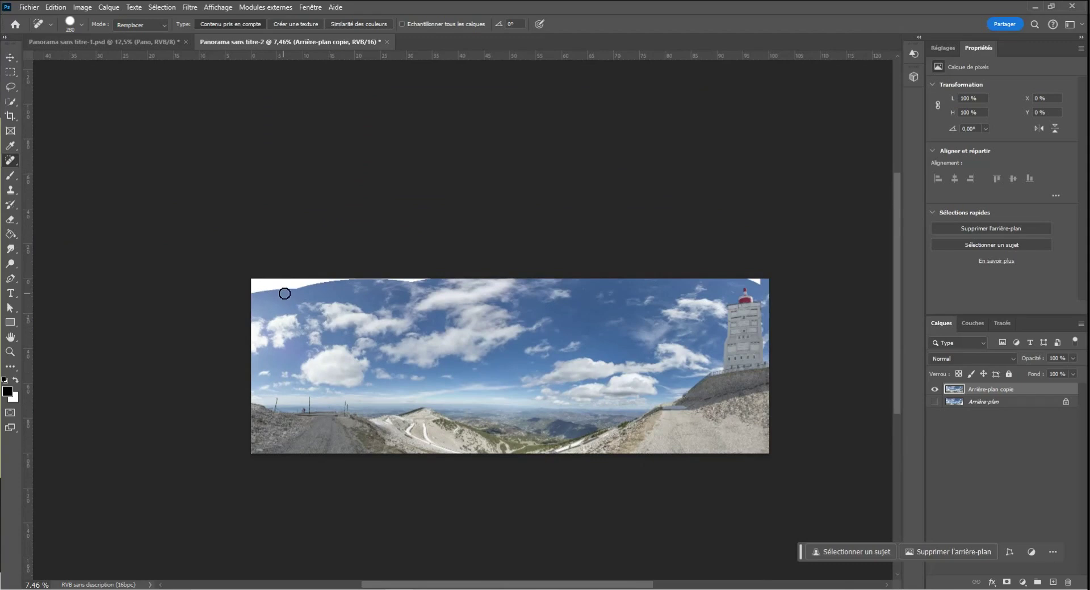
# Fill the remaining white gaps along the upper edge of the sky, including the wedge above the tower
pyautogui.scroll(3, 284, 293)
pyautogui.moveTo(532, 263)
pyautogui.mouseDown()
pyautogui.moveTo(259, 270)
pyautogui.moveTo(234, 272)
pyautogui.moveTo(232, 284)
pyautogui.moveTo(477, 268)
pyautogui.mouseUp()
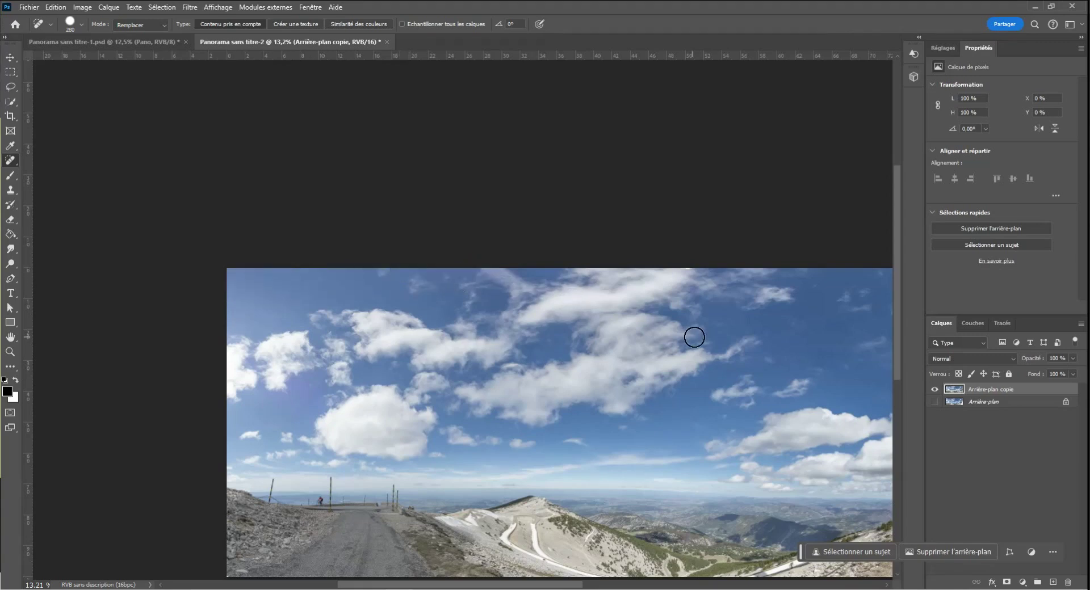
pyautogui.moveTo(564, 474); pyautogui.dragTo(470, 366)
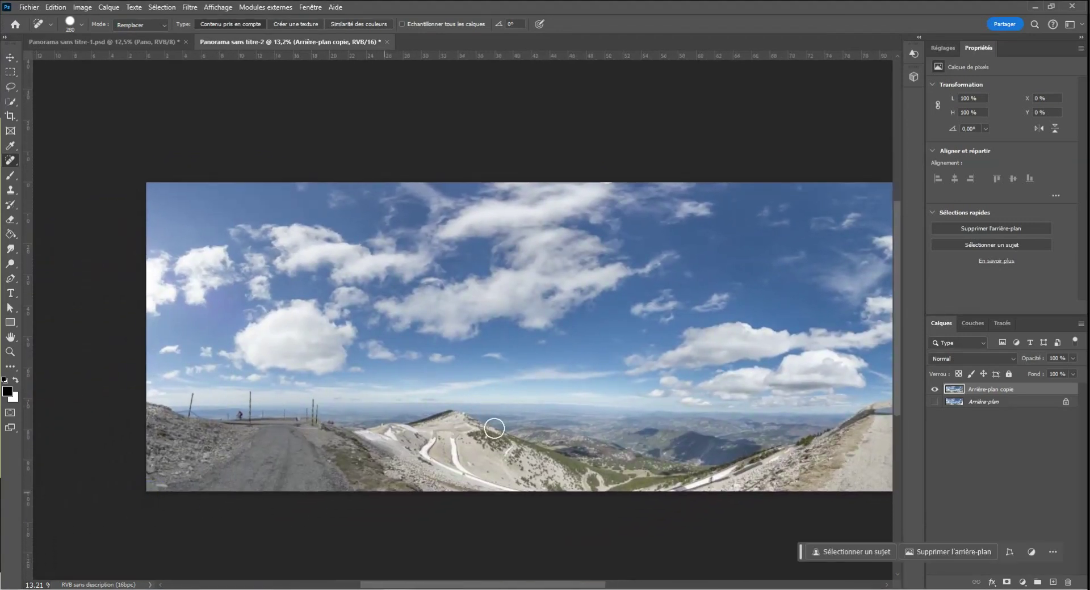
pyautogui.moveTo(574, 385); pyautogui.dragTo(263, 433)
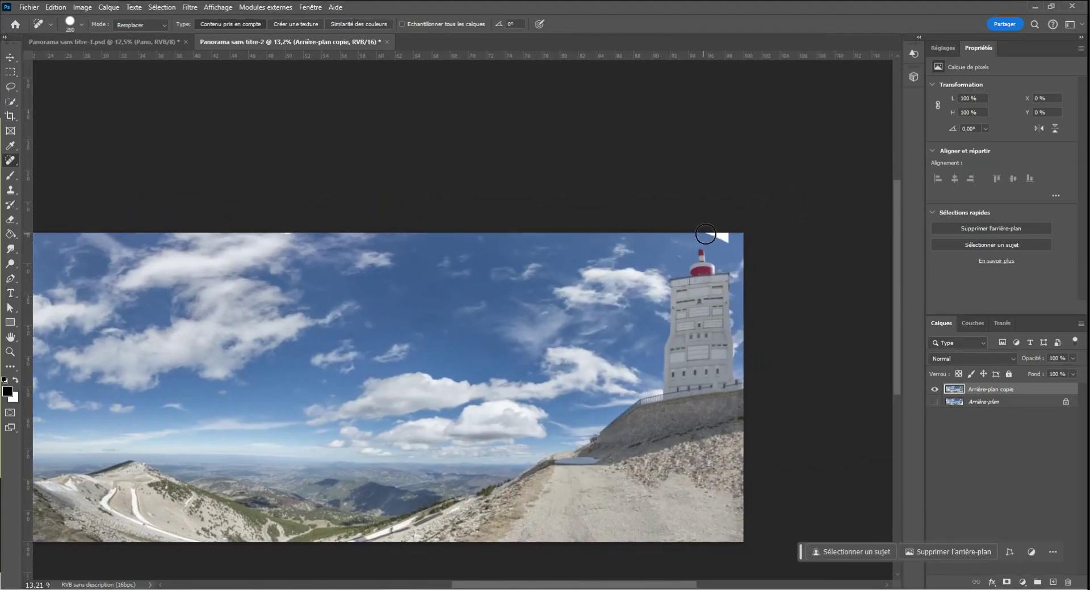
pyautogui.moveTo(705, 234); pyautogui.dragTo(747, 236)
# Undo the last two edits and redo them to compare the panorama with and without the sky healing
pyautogui.scroll(-2, 473, 439)
pyautogui.moveTo(353, 428)
pyautogui.mouseDown()
pyautogui.moveTo(487, 386)
pyautogui.moveTo(474, 384)
pyautogui.mouseUp()
pyautogui.hotkey('ctrl', 'z')
pyautogui.hotkey('ctrl', 'z')
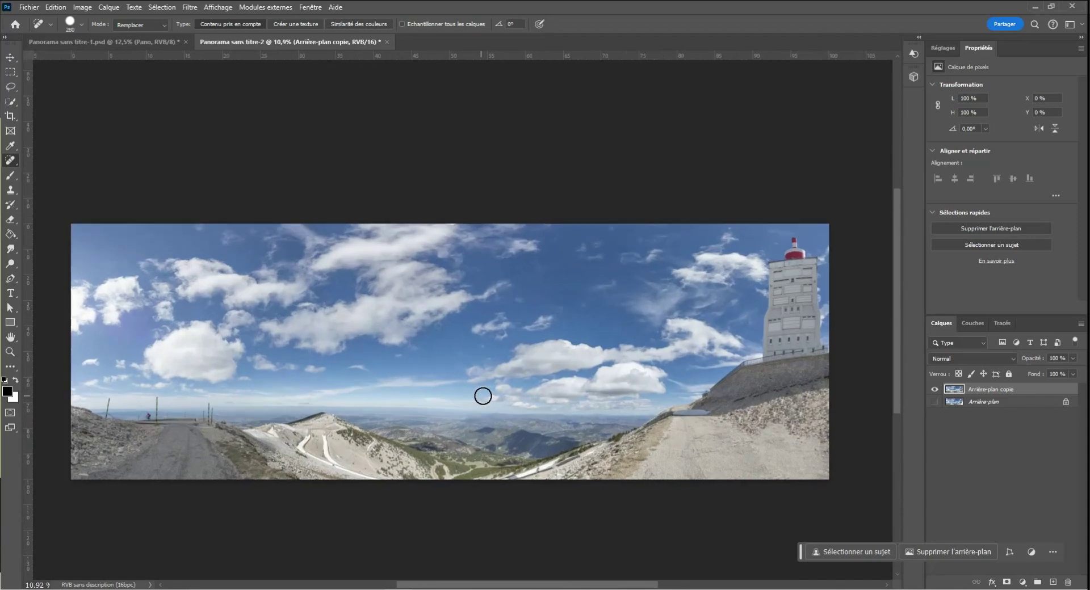
pyautogui.hotkey('ctrl', 'shift', 'z')
pyautogui.hotkey('ctrl', 'shift', 'z')
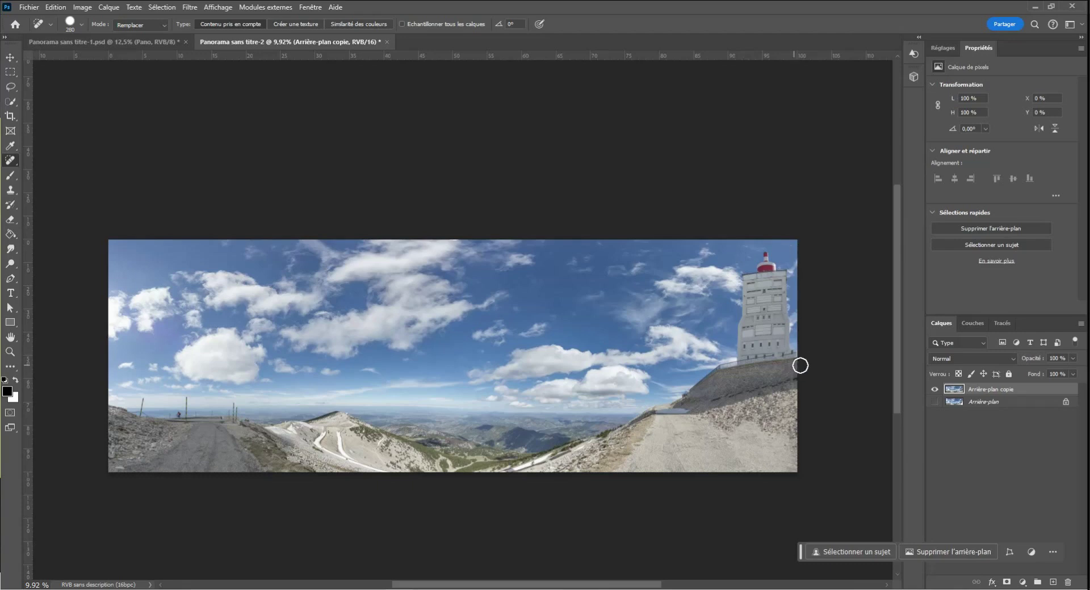
# Heal the broken railing and wall coping at the foot of the tower with the Spot Healing Brush
pyautogui.scroll(5, 800, 359)
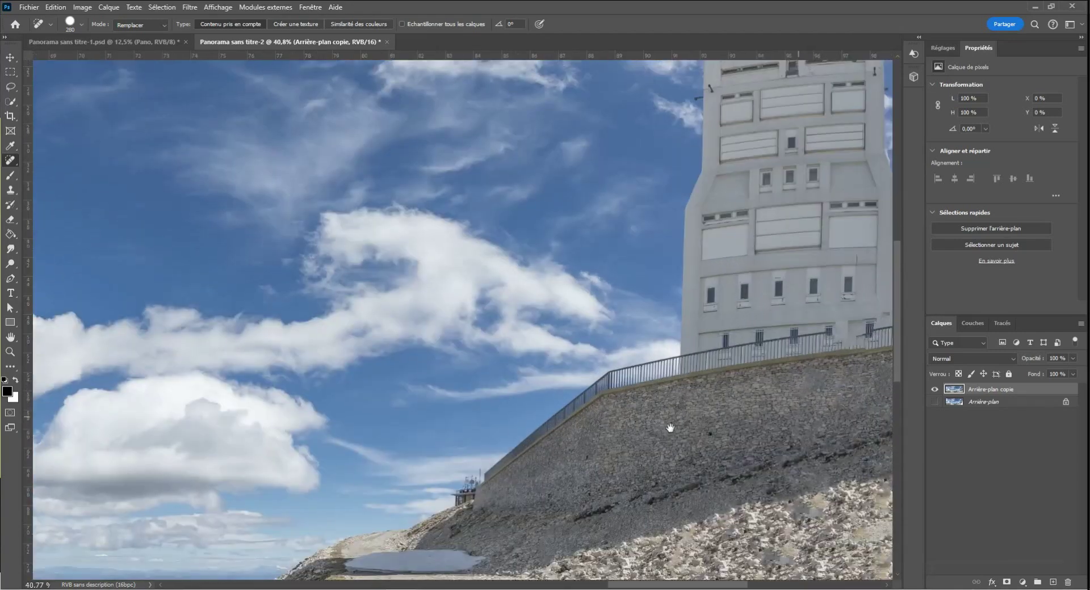
pyautogui.moveTo(843, 415); pyautogui.dragTo(584, 438)
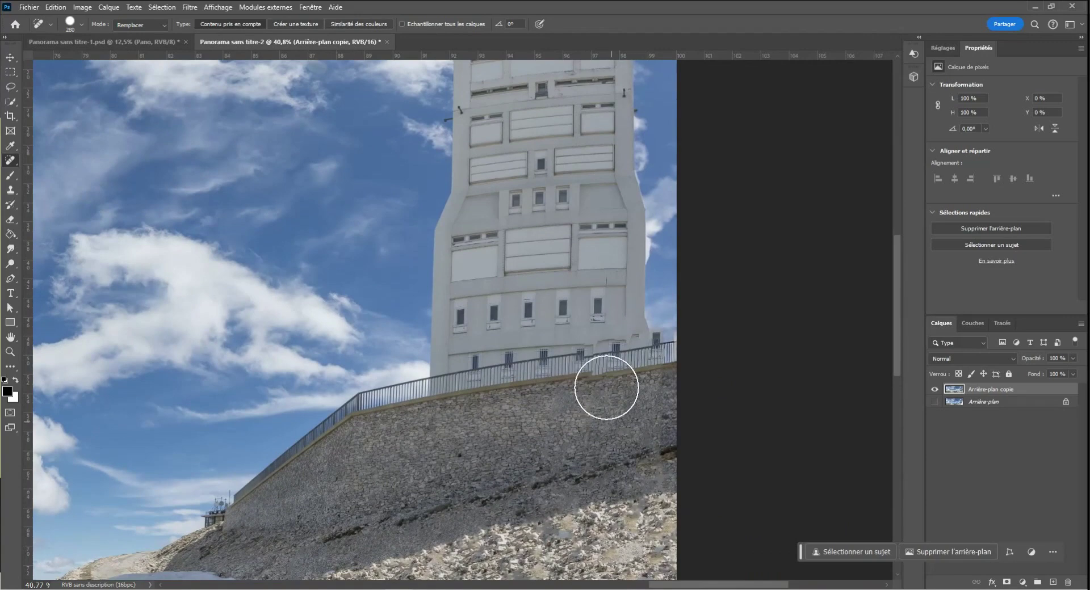
pyautogui.click(597, 366)
pyautogui.click(626, 352)
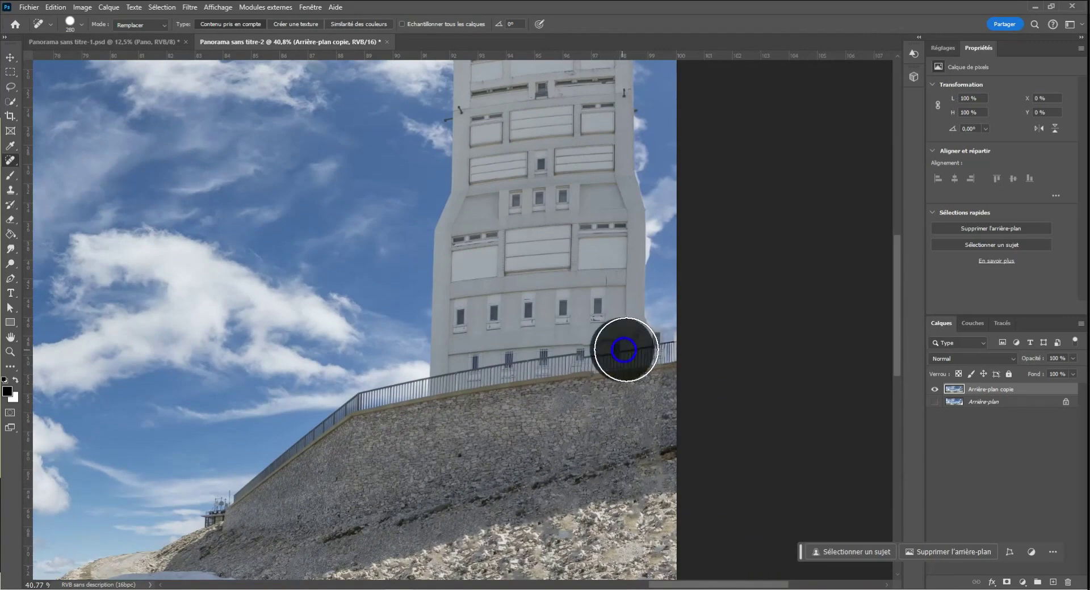
pyautogui.click(601, 348)
pyautogui.click(605, 348)
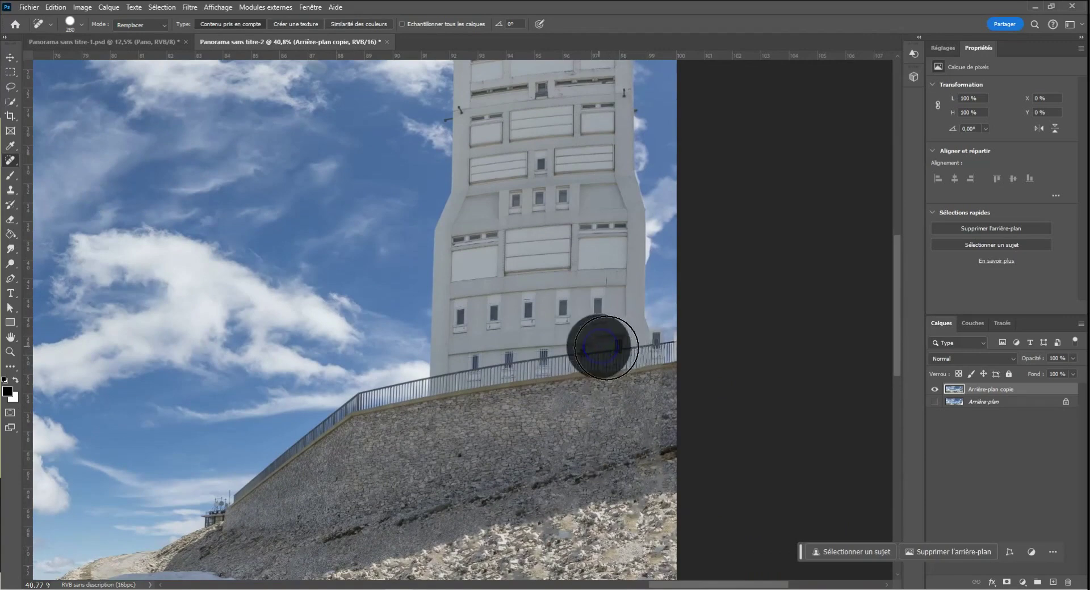
# Rebuild the railing from the tower's lower corner out to the image edge with repeated healing dabs
pyautogui.click(623, 343)
pyautogui.click(604, 358)
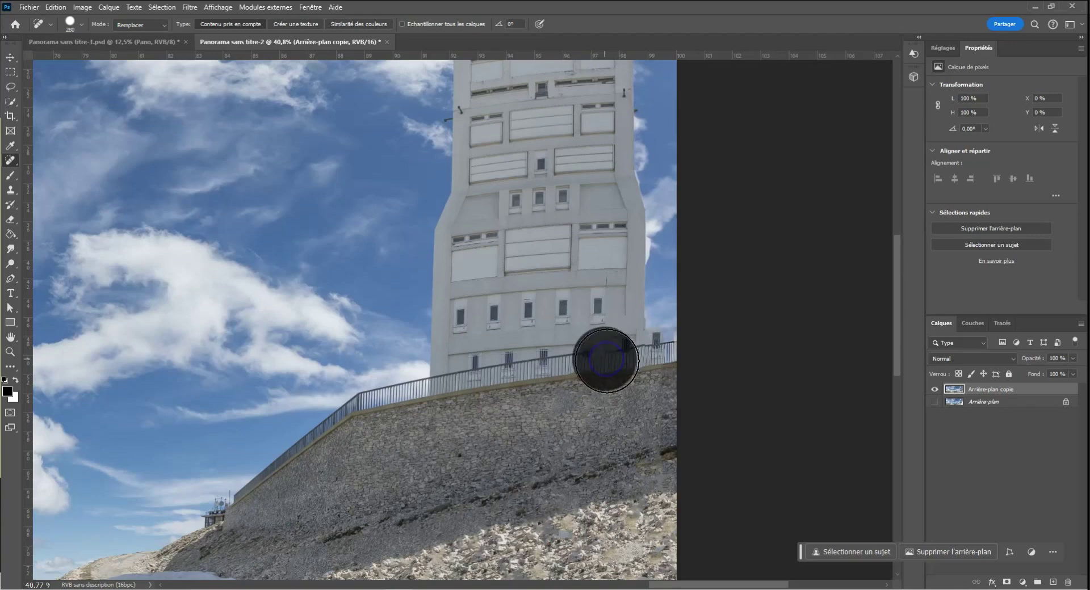
pyautogui.click(632, 355)
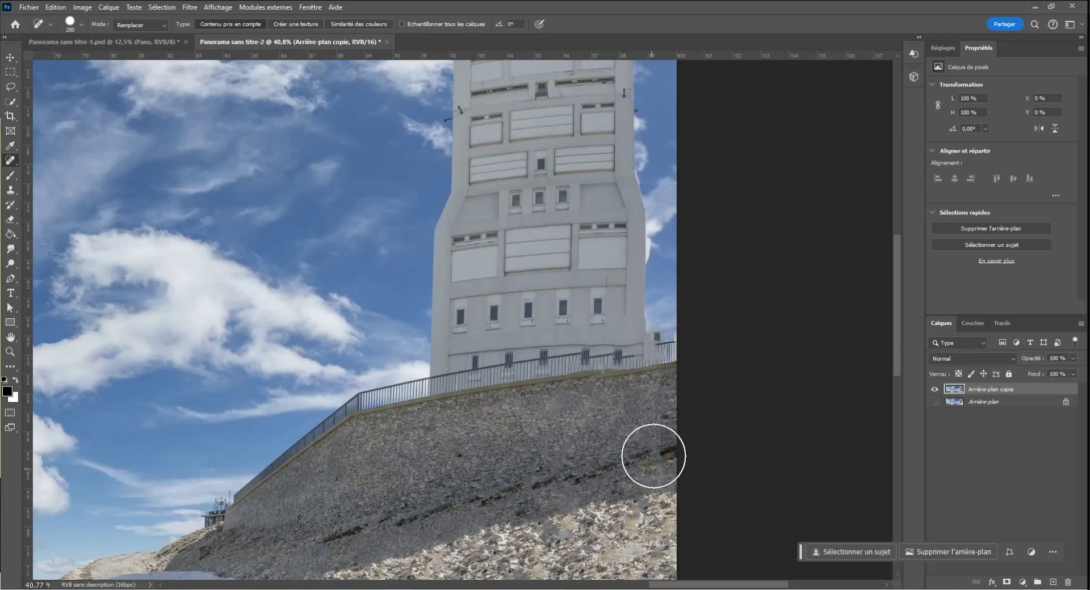
pyautogui.click(671, 356)
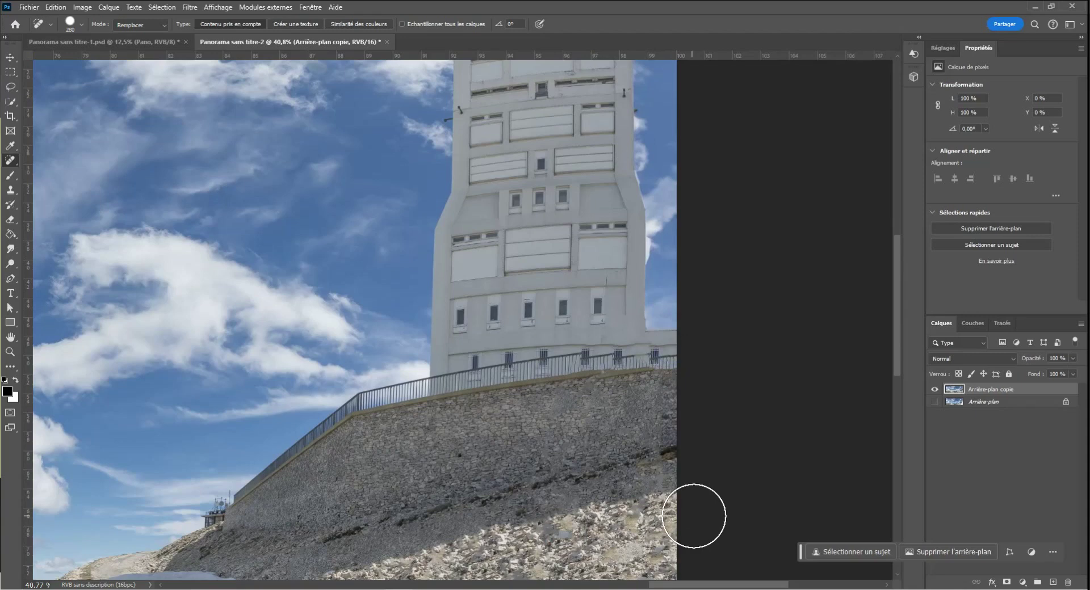
pyautogui.click(633, 378)
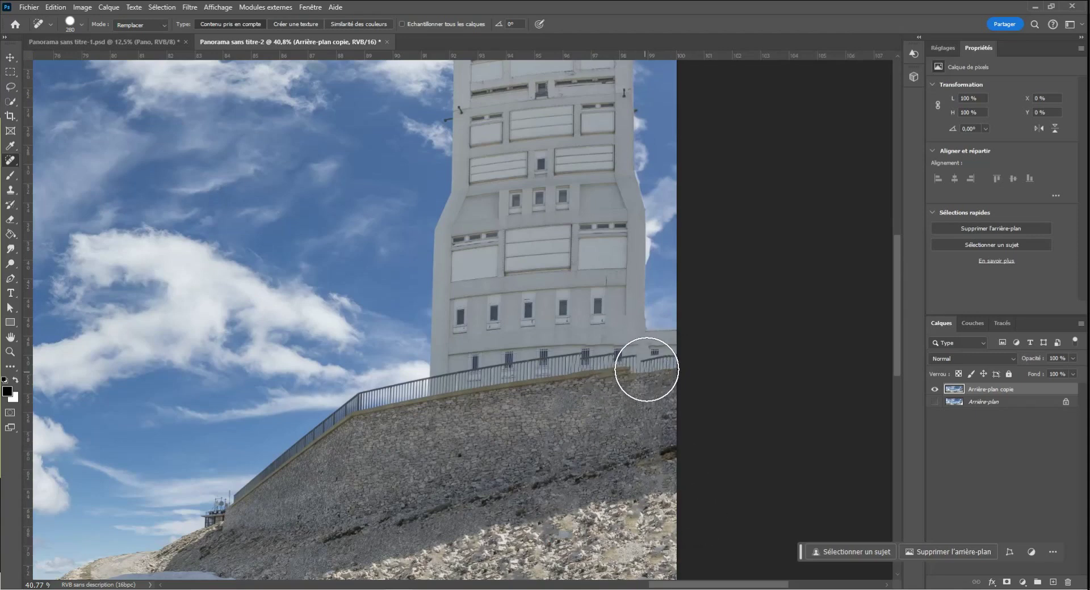
pyautogui.click(646, 365)
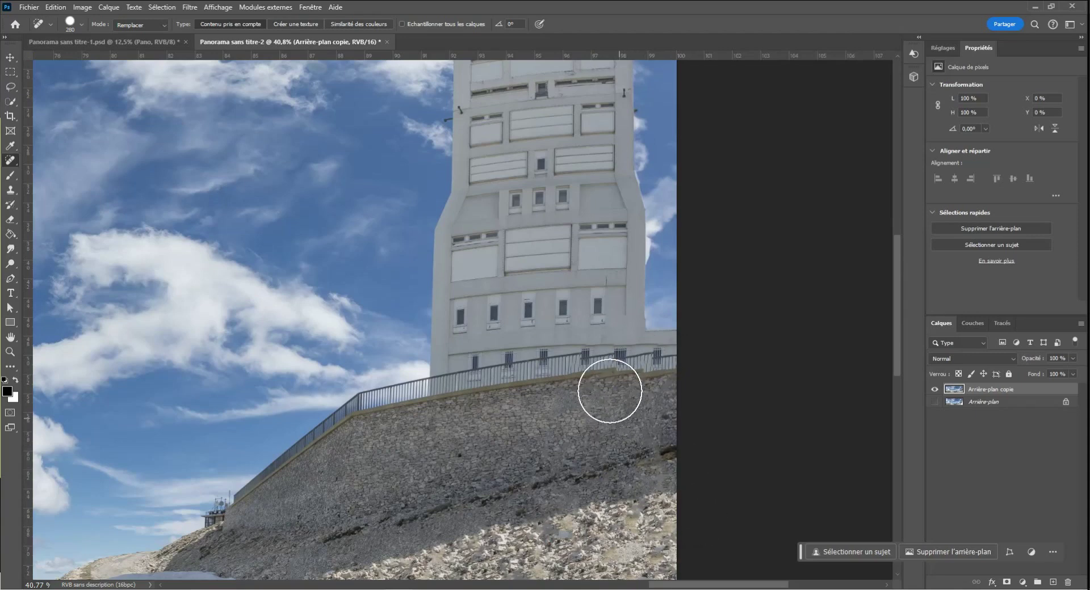
# Realign the railing and wall coping in front of the tower base and heal the leftover break between its sections
pyautogui.click(601, 377)
pyautogui.moveTo(612, 364); pyautogui.dragTo(659, 364)
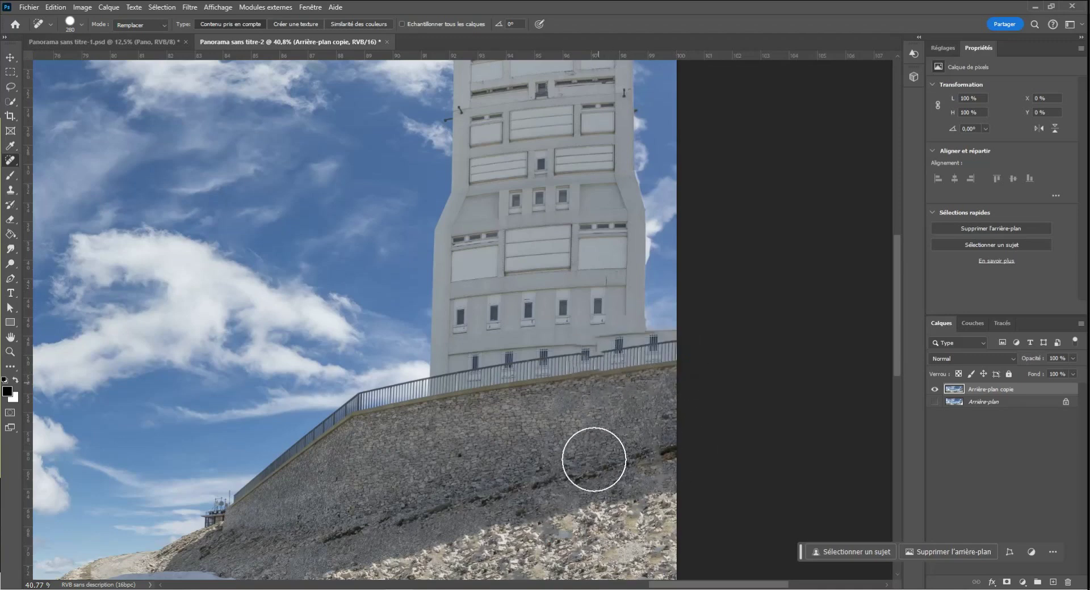
pyautogui.click(597, 366)
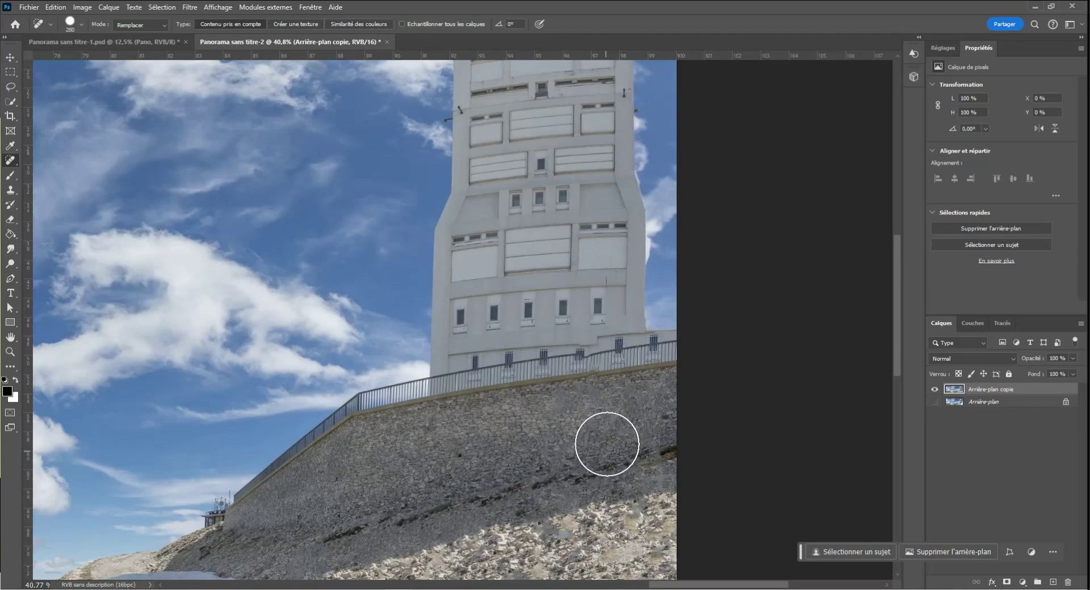
pyautogui.click(591, 360)
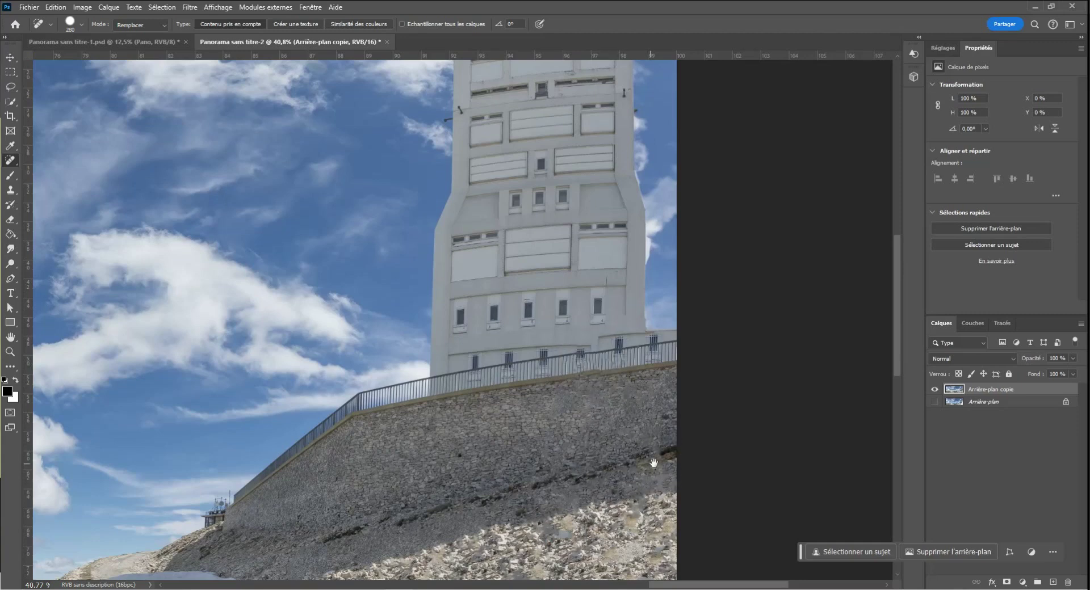
# Check the whole retouched panorama, close its document and move the contextual task bar slightly aside
pyautogui.scroll(-5, 633, 471)
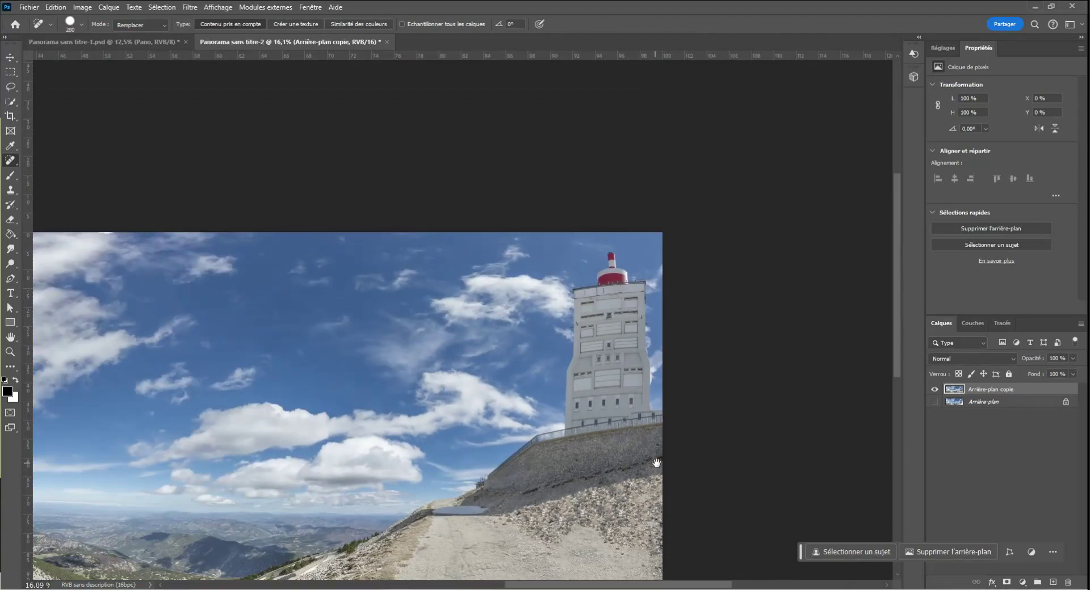
pyautogui.scroll(-3, 656, 464)
pyautogui.moveTo(551, 471); pyautogui.dragTo(624, 380)
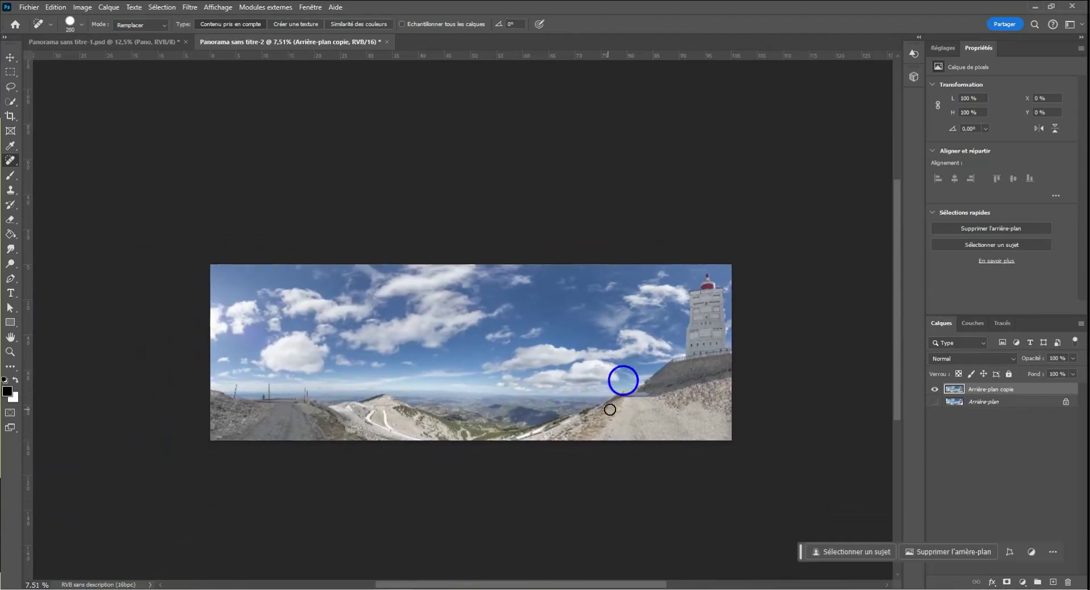
pyautogui.scroll(4, 568, 359)
pyautogui.scroll(-2, 570, 360)
pyautogui.moveTo(538, 371); pyautogui.dragTo(567, 344)
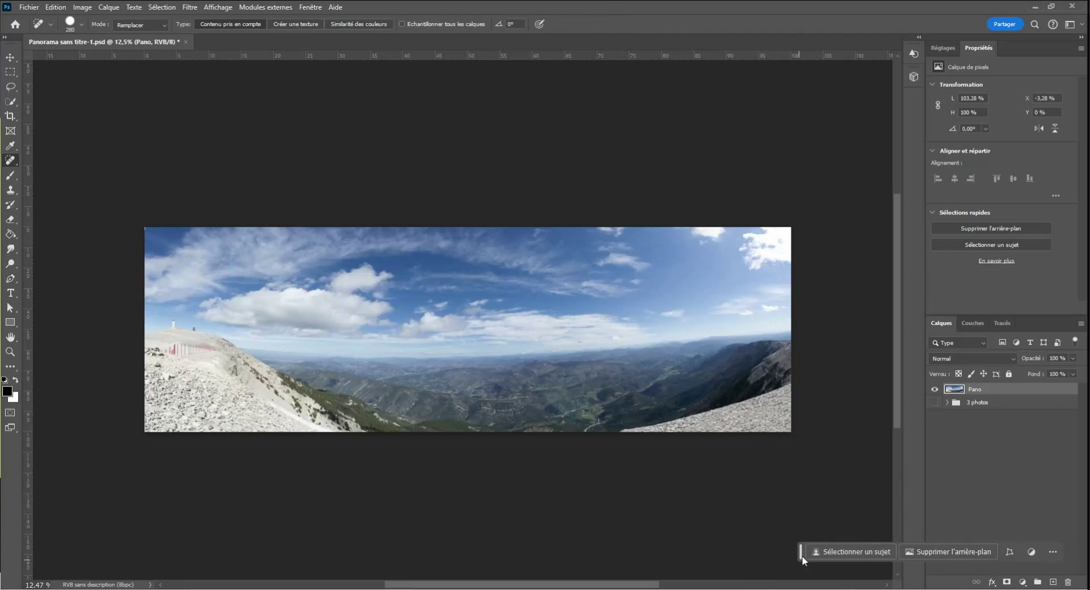
pyautogui.moveTo(802, 558)
pyautogui.mouseDown()
pyautogui.moveTo(749, 553)
pyautogui.moveTo(777, 562)
pyautogui.mouseUp()
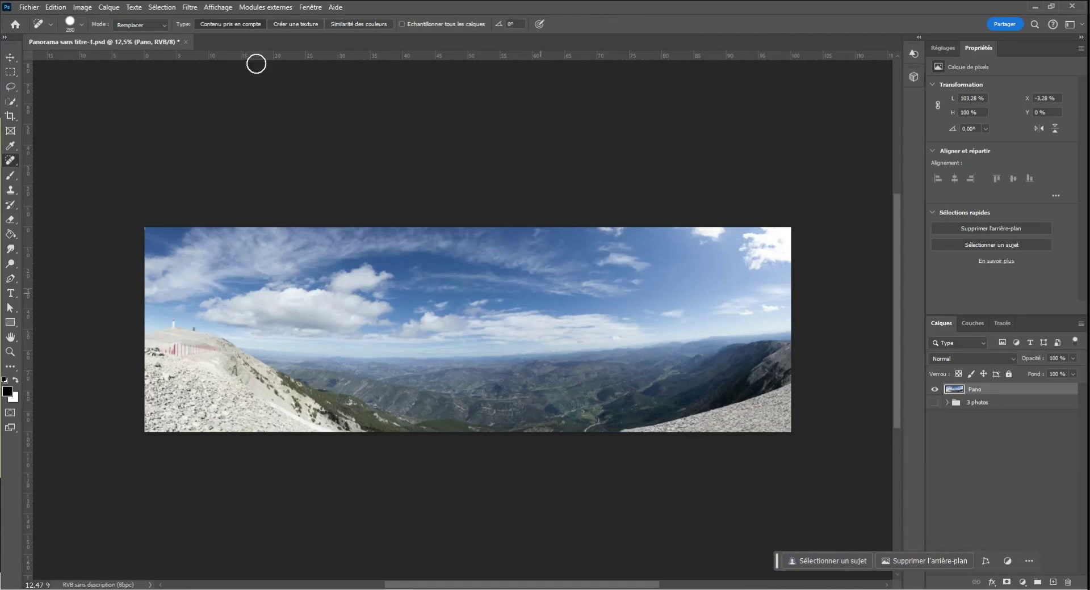
# Merge 1.jpg, 1-2.jpg and 1-3.jpg into a panorama using Photomerge with the Perspective layout
pyautogui.click(32, 7)
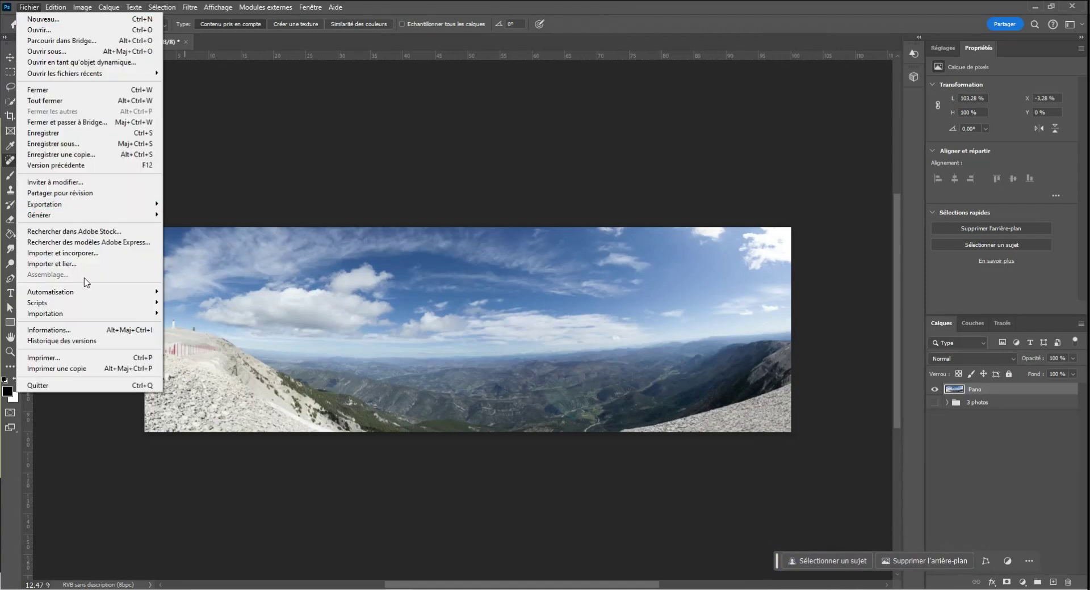
pyautogui.moveTo(102, 293)
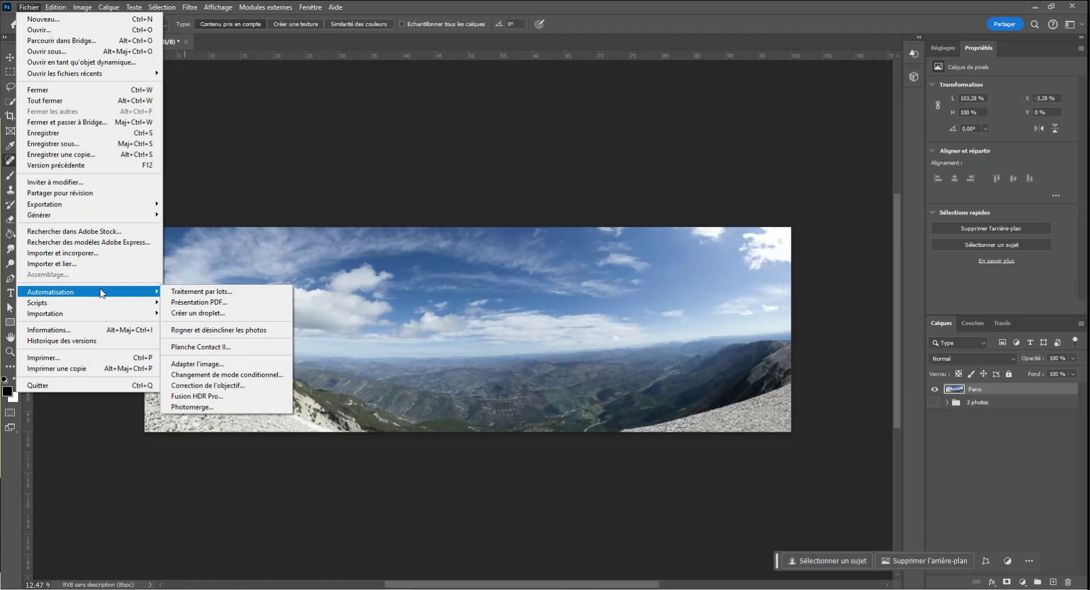
pyautogui.click(233, 407)
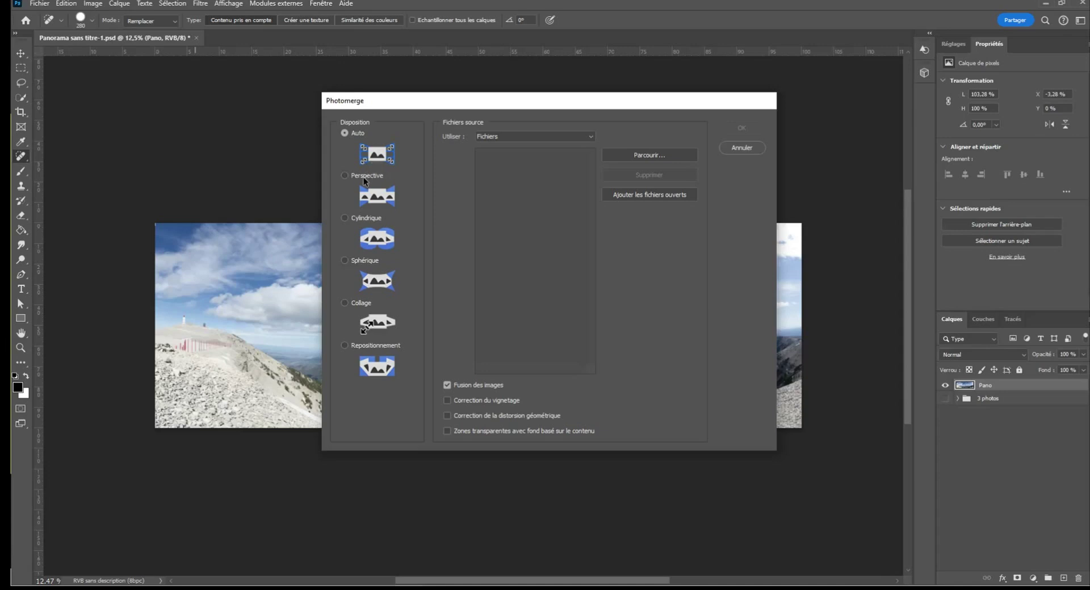
pyautogui.click(363, 176)
pyautogui.click(629, 155)
pyautogui.moveTo(335, 166); pyautogui.dragTo(198, 92)
pyautogui.click(1001, 567)
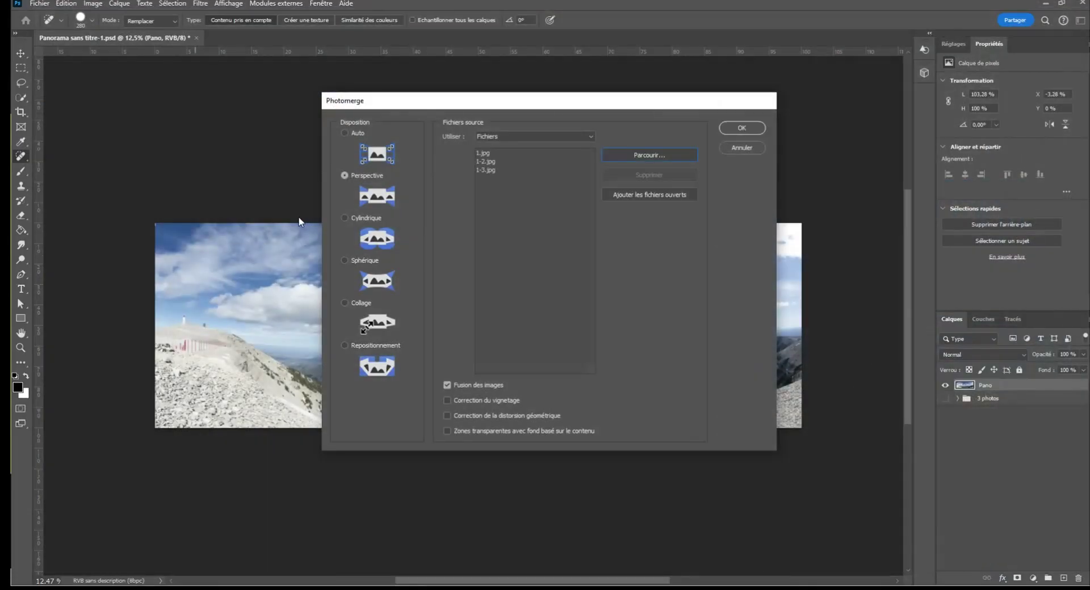
pyautogui.click(742, 128)
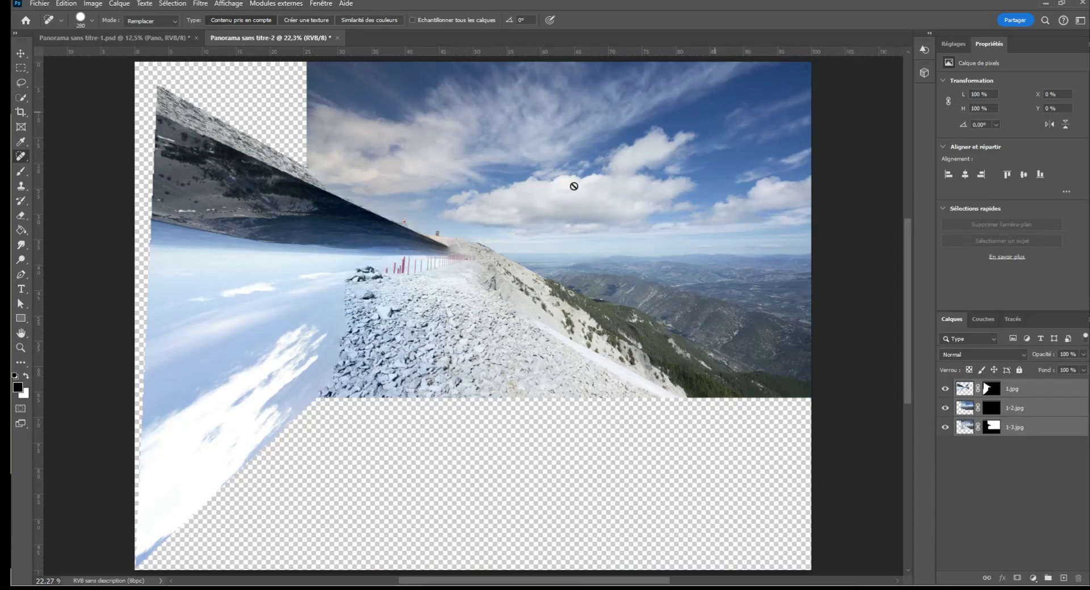
# Inspect the Perspective merge and close its document without saving
pyautogui.scroll(-2, 450, 231)
pyautogui.scroll(1, 450, 231)
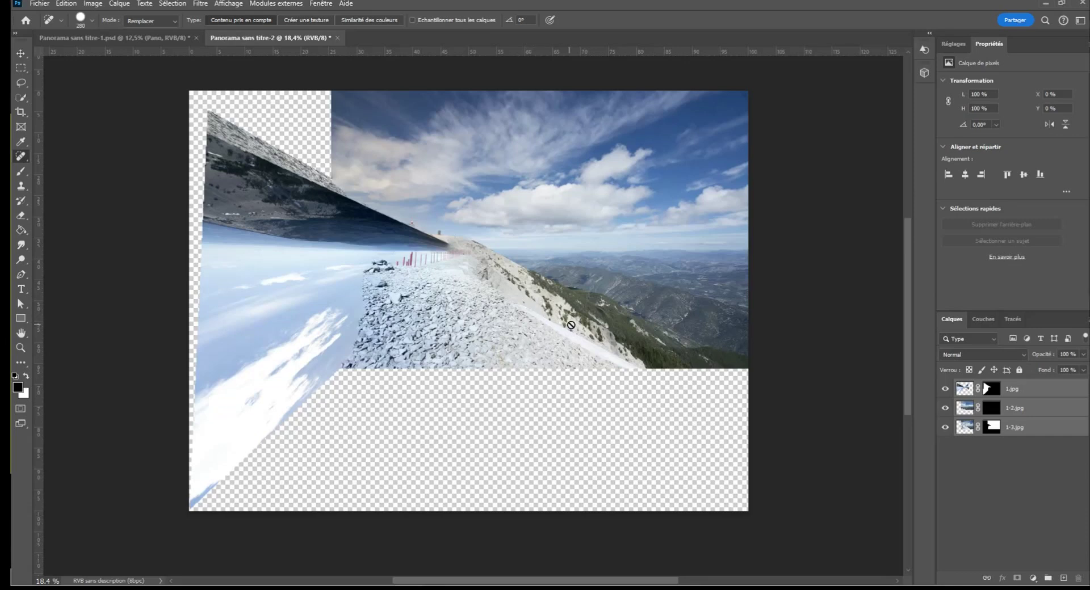
pyautogui.click(337, 38)
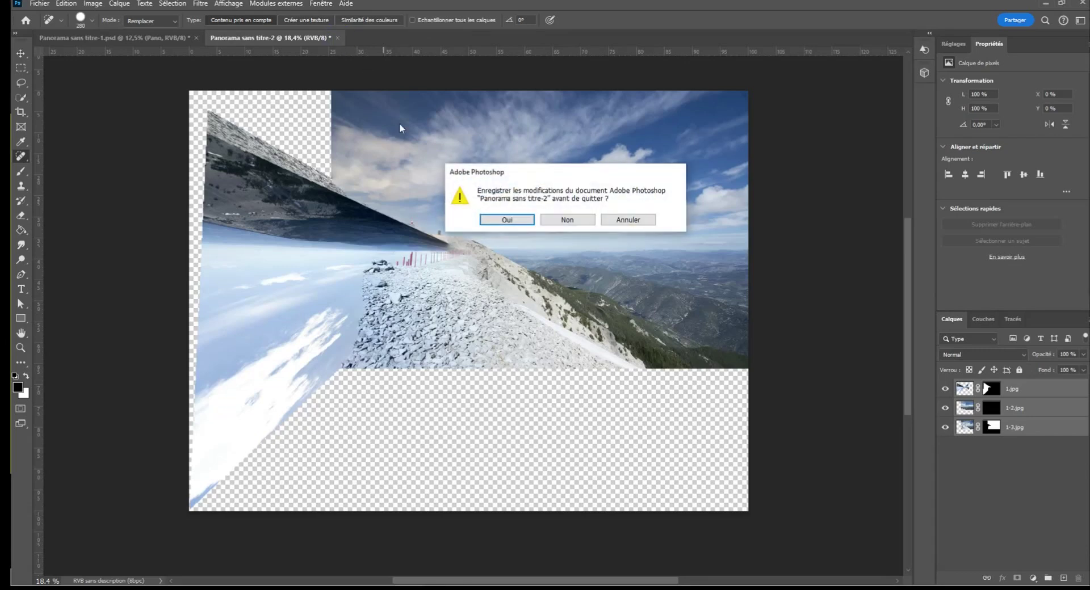
pyautogui.click(567, 220)
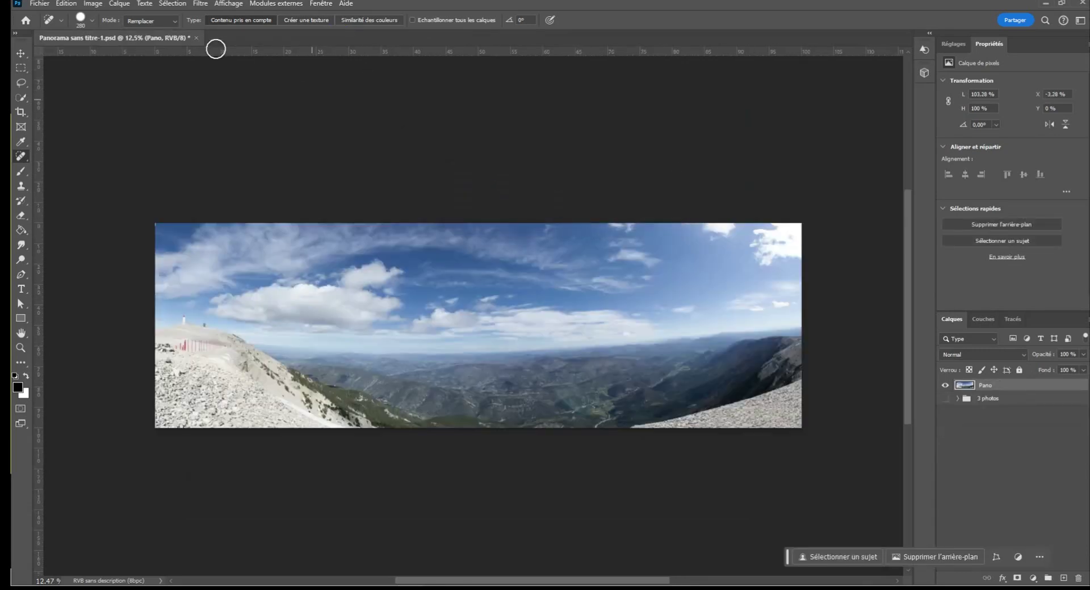
# Merge 1.jpg, 1-2.jpg and 1-3.jpg into a panorama using Photomerge with the Cylindrical layout
pyautogui.click(39, 4)
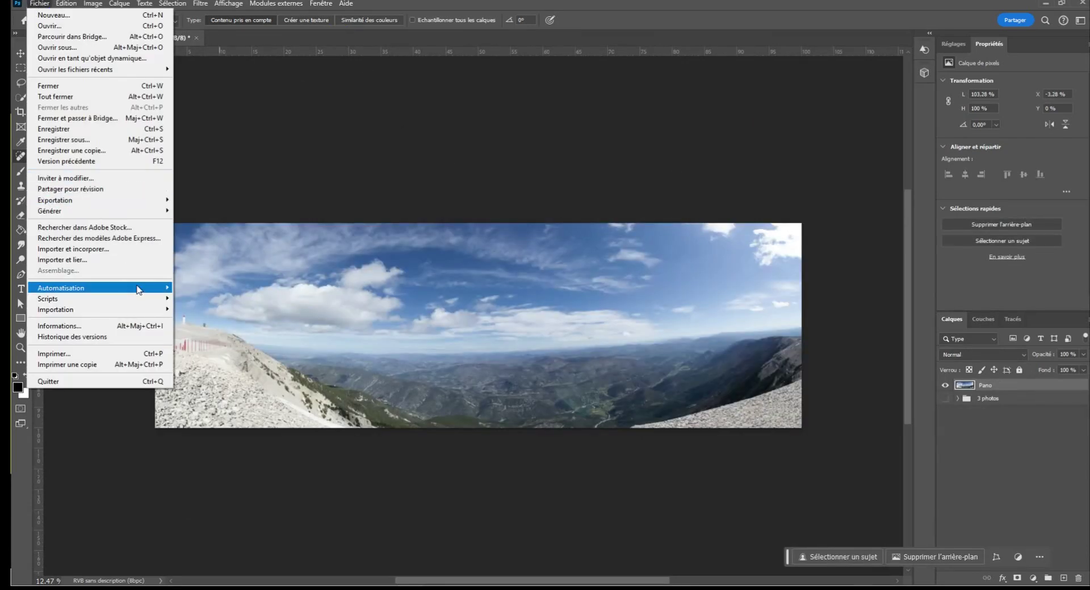
pyautogui.moveTo(136, 287)
pyautogui.click(216, 403)
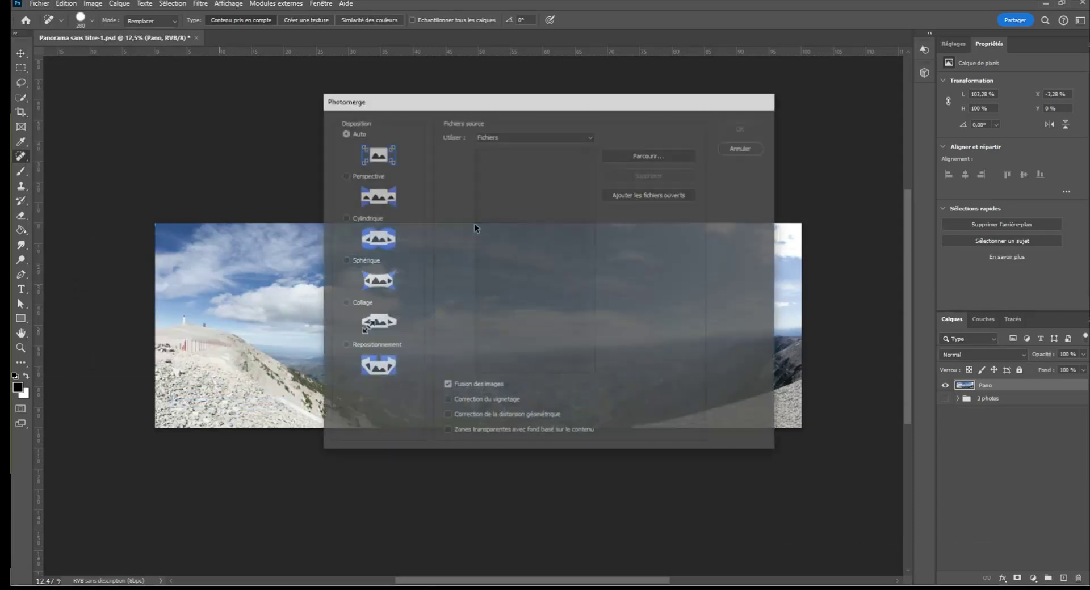
pyautogui.click(360, 219)
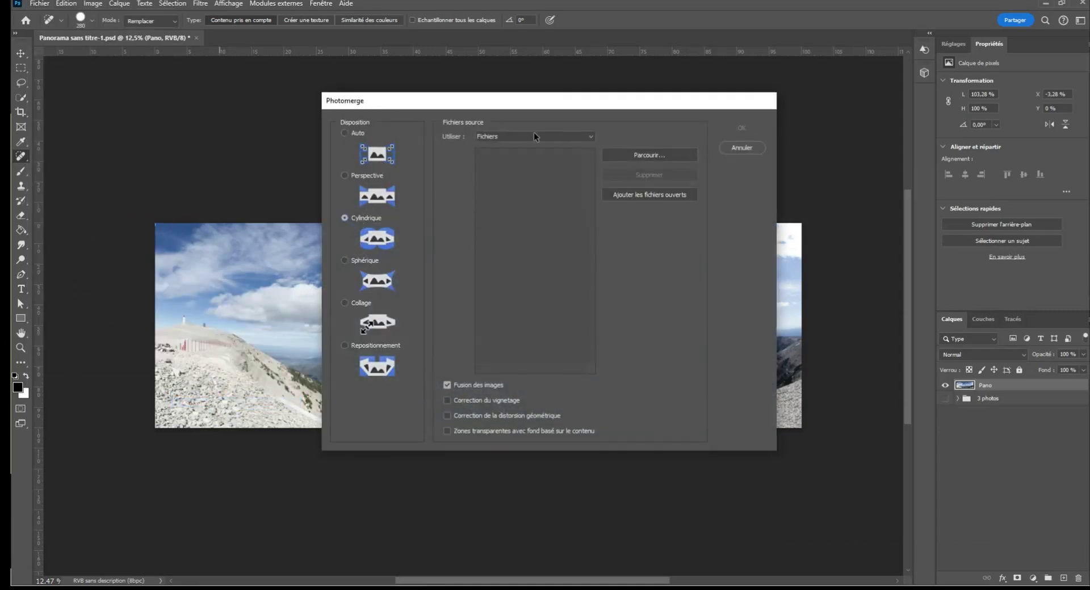
pyautogui.click(649, 155)
pyautogui.moveTo(331, 152); pyautogui.dragTo(179, 71)
pyautogui.click(1002, 567)
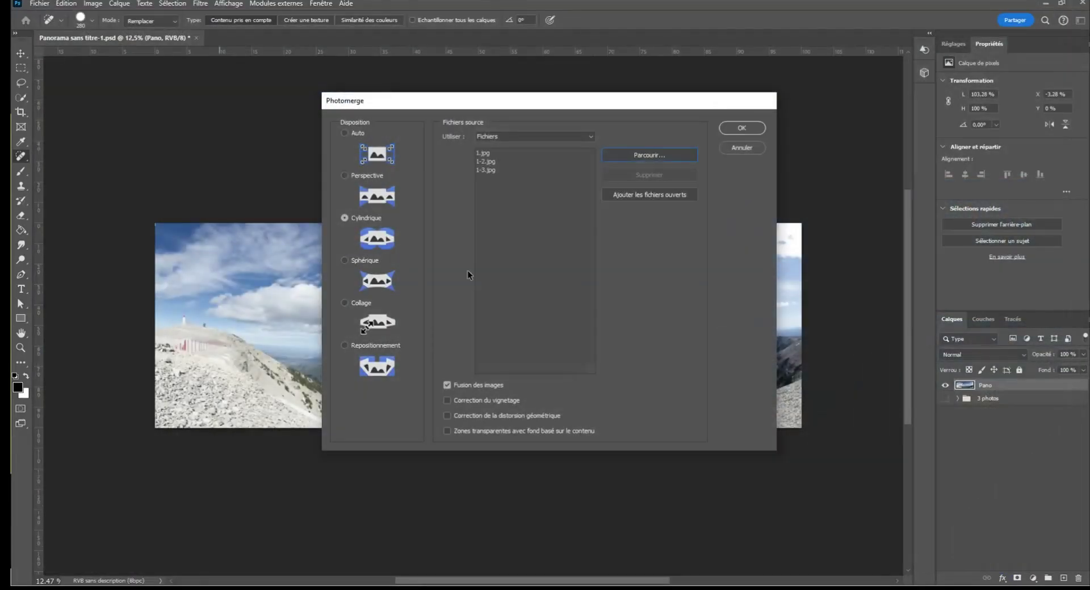
pyautogui.click(738, 127)
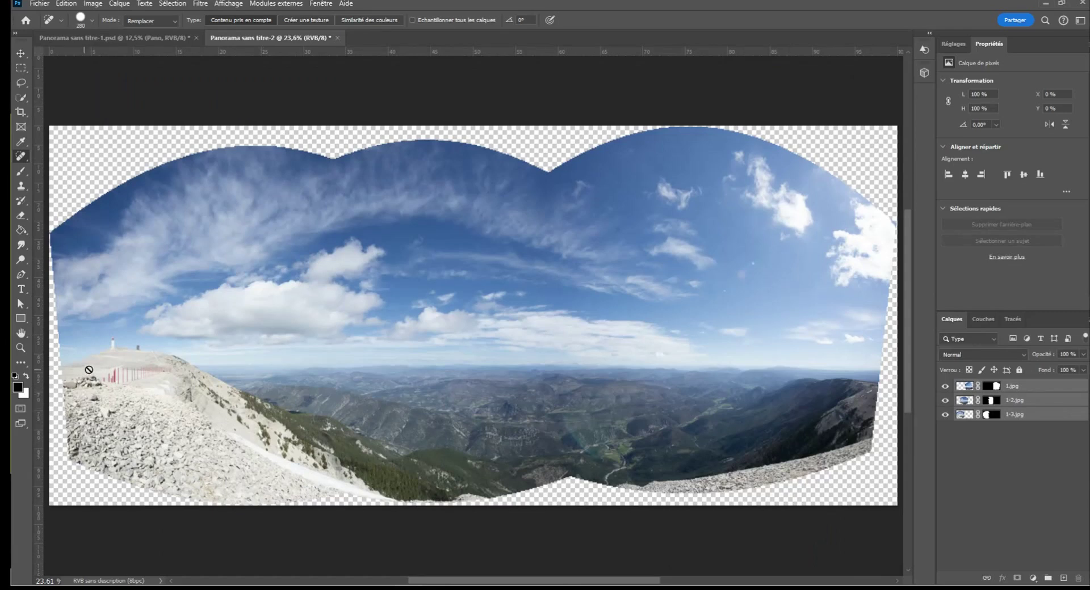
# Crop the Cylindrical panorama to about 5681 x 2244 px, trimming most of the transparent curved edges on all four sides
pyautogui.scroll(10, 108, 355)
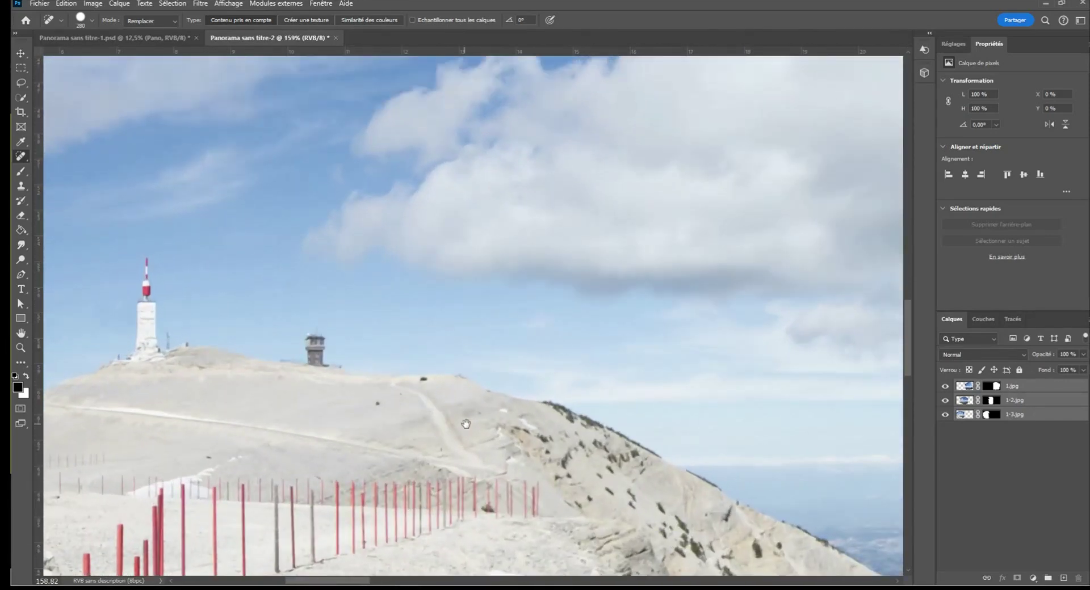
pyautogui.scroll(-12, 465, 424)
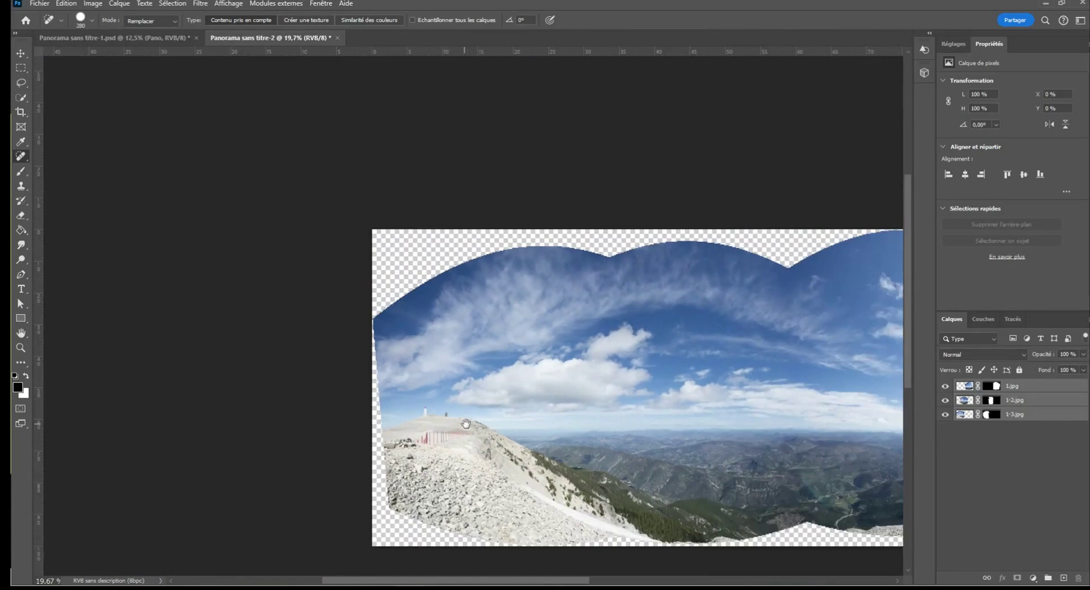
pyautogui.scroll(3, 519, 364)
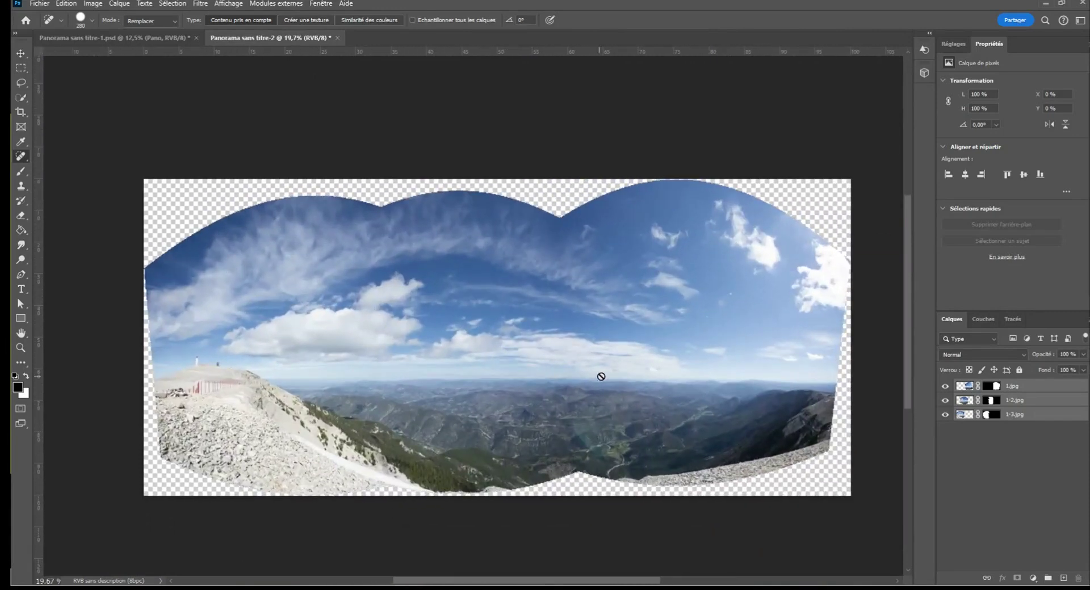
pyautogui.click(21, 112)
pyautogui.moveTo(499, 175); pyautogui.dragTo(499, 198)
pyautogui.moveTo(858, 343); pyautogui.dragTo(826, 345)
pyautogui.moveTo(501, 477); pyautogui.dragTo(504, 461)
pyautogui.moveTo(172, 338); pyautogui.dragTo(180, 338)
pyautogui.click(705, 21)
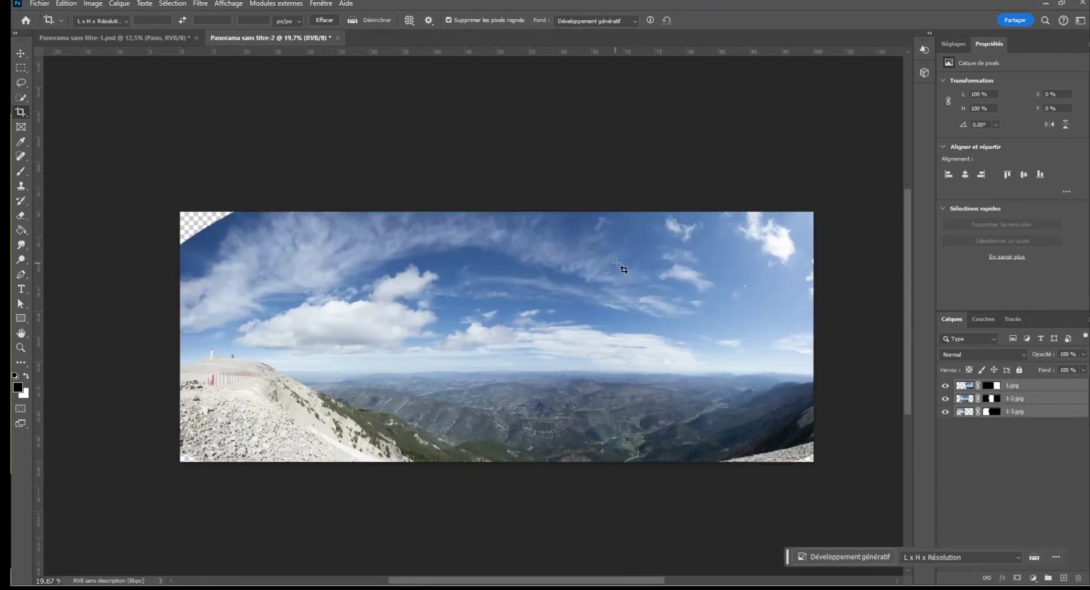
# Flatten the cropped panorama's three layers into a single background image
pyautogui.click(21, 156)
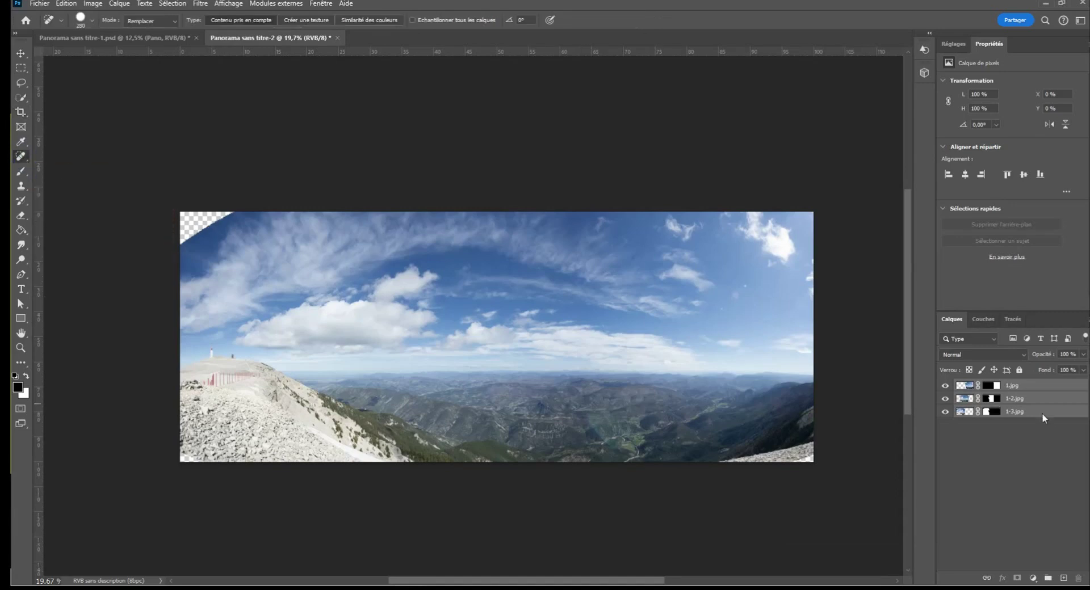
pyautogui.rightClick(1031, 400)
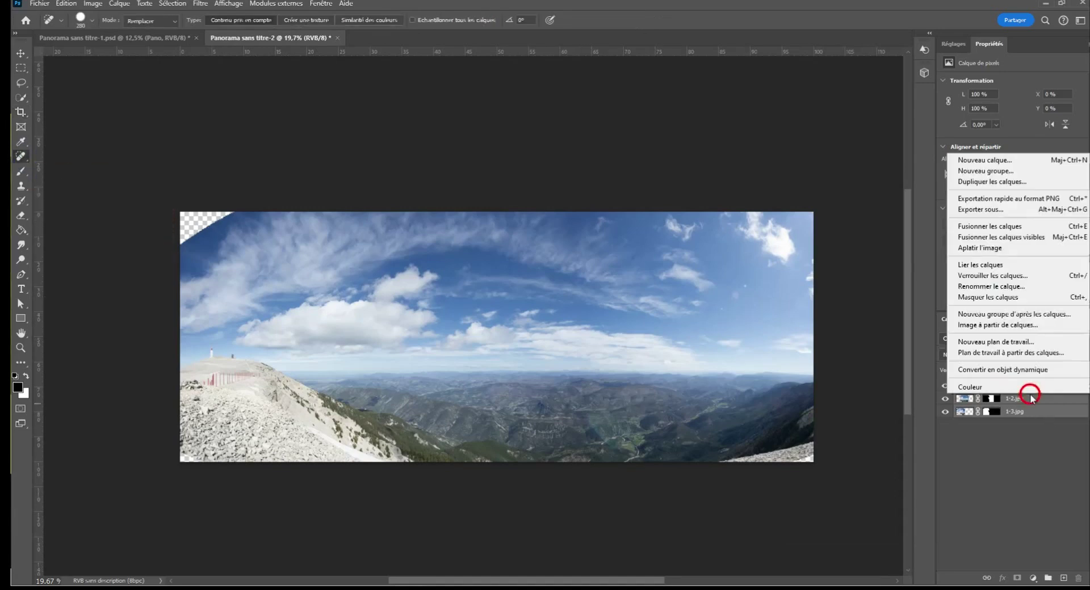
pyautogui.click(999, 249)
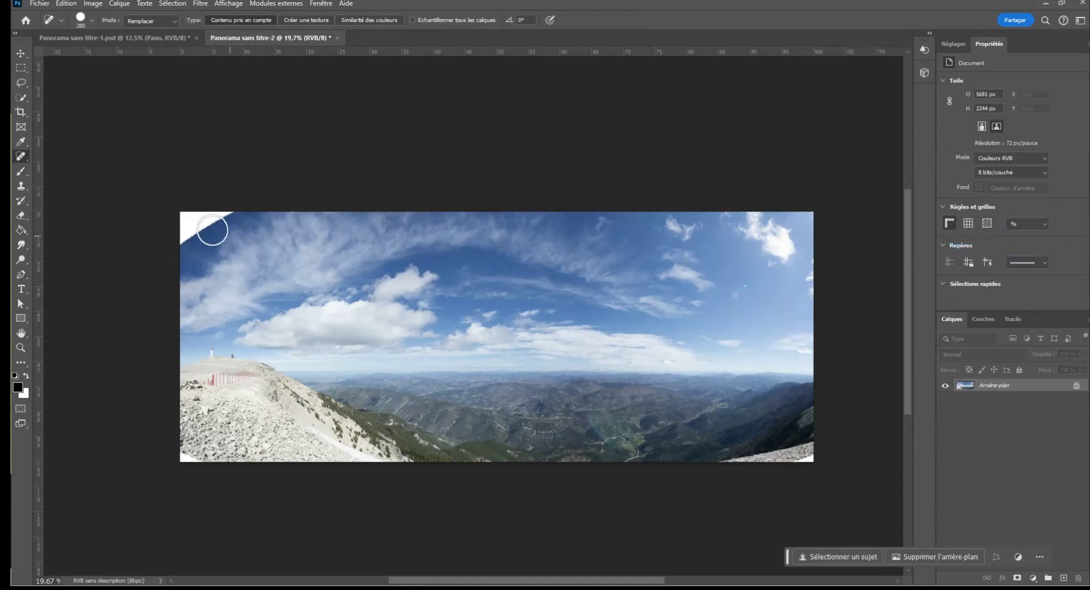
# Heal the white gaps in the panorama's upper-left, lower-left and lower-right corners with the Spot Healing Brush
pyautogui.moveTo(227, 212); pyautogui.dragTo(187, 226)
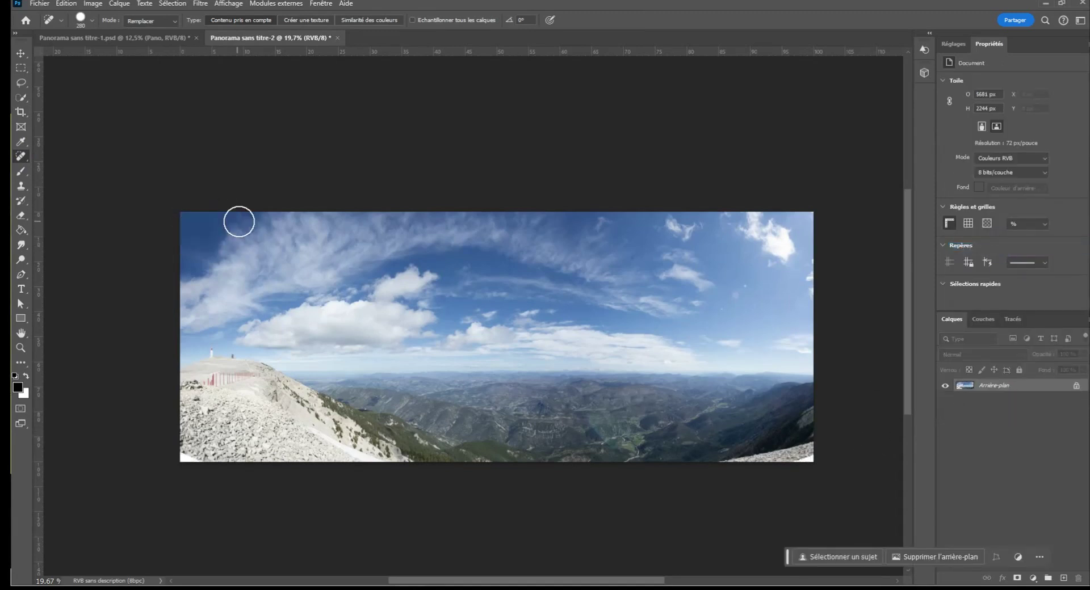
pyautogui.moveTo(182, 457); pyautogui.dragTo(246, 464)
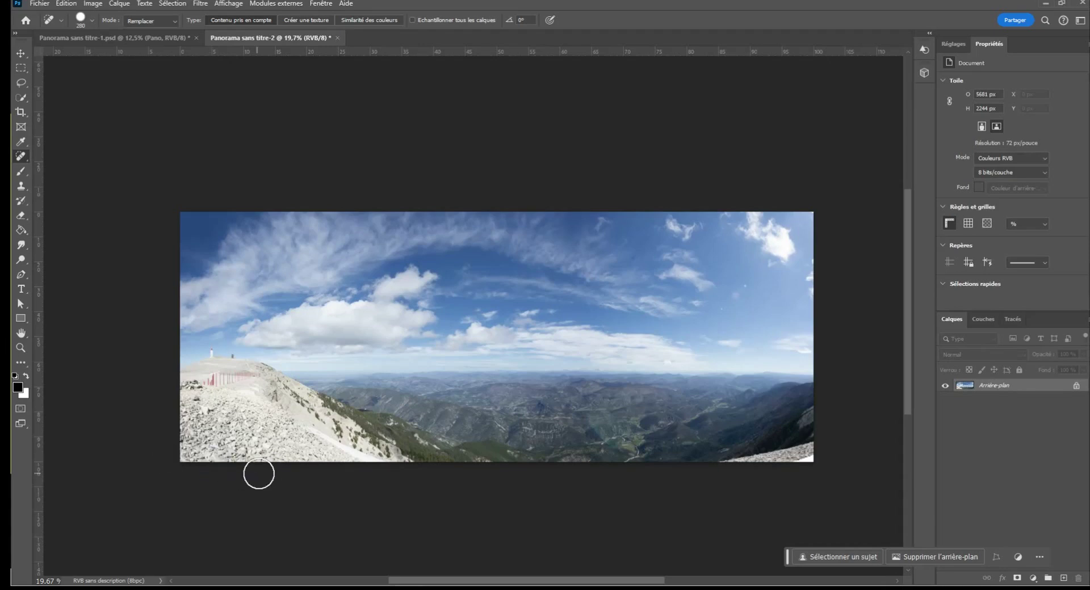
pyautogui.moveTo(730, 469); pyautogui.dragTo(827, 462)
pyautogui.moveTo(812, 465); pyautogui.dragTo(812, 472)
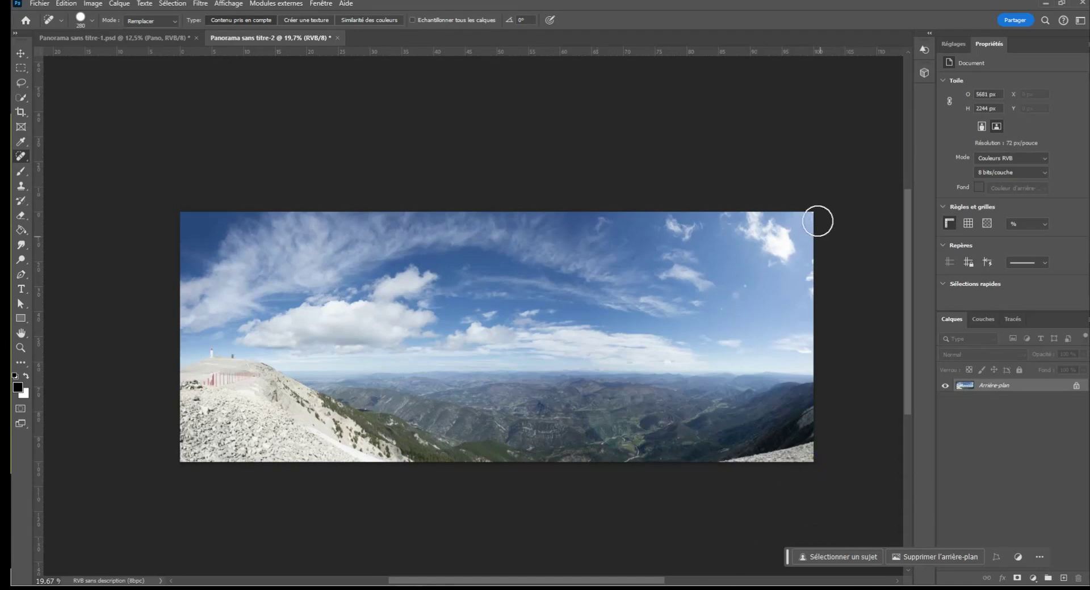
# Reduce the Spot Healing Brush to 90 px and heal the small spot in the blue sky left of the right-hand clouds
pyautogui.scroll(2, 495, 394)
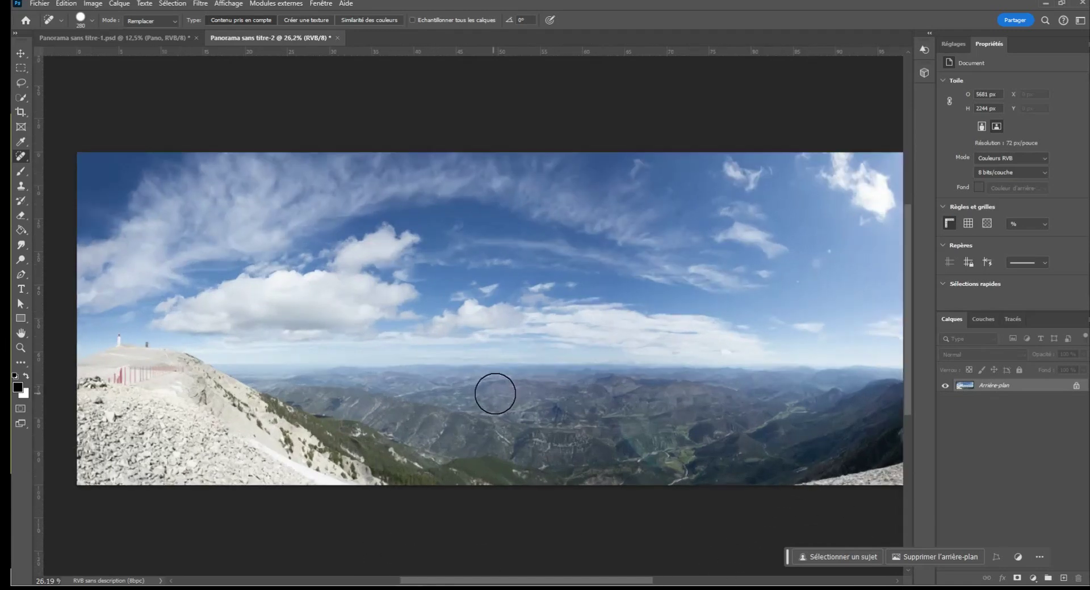
pyautogui.scroll(-1, 495, 393)
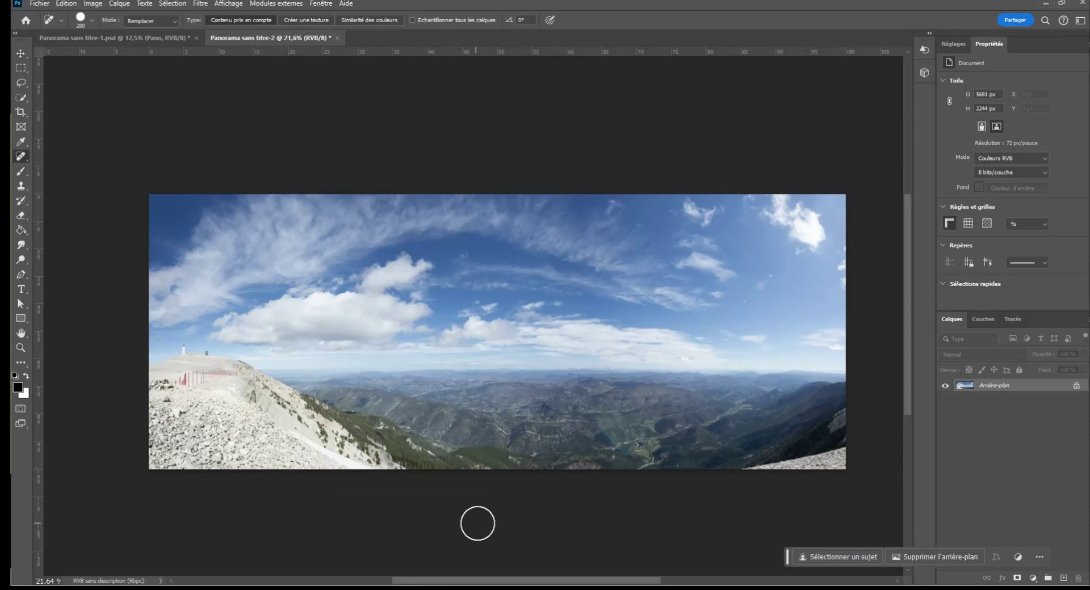
pyautogui.scroll(5, 650, 240)
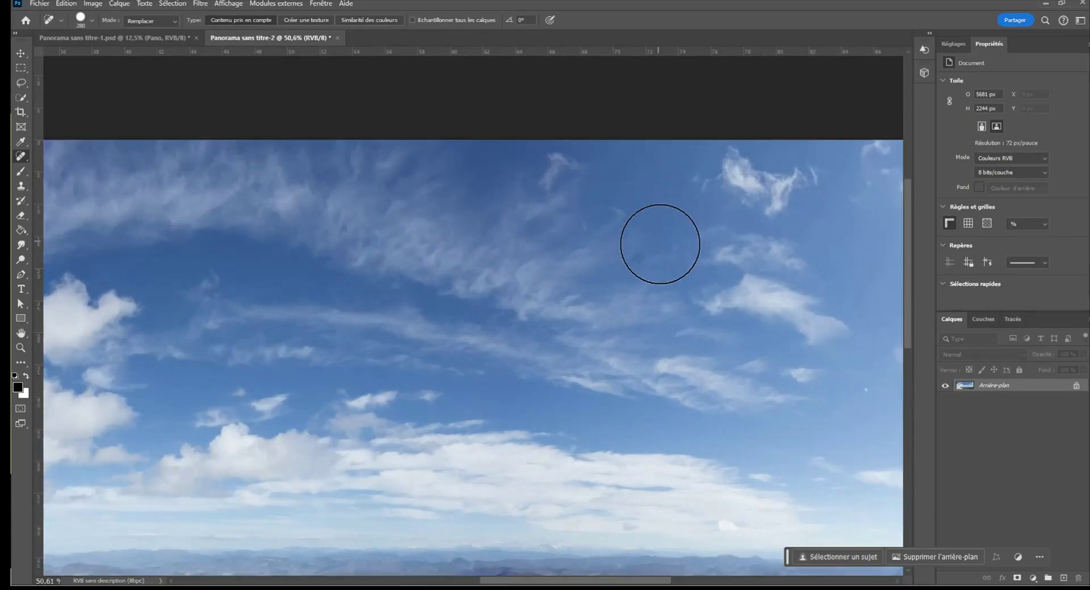
pyautogui.moveTo(637, 261); pyautogui.dragTo(596, 265)
pyautogui.click(632, 264)
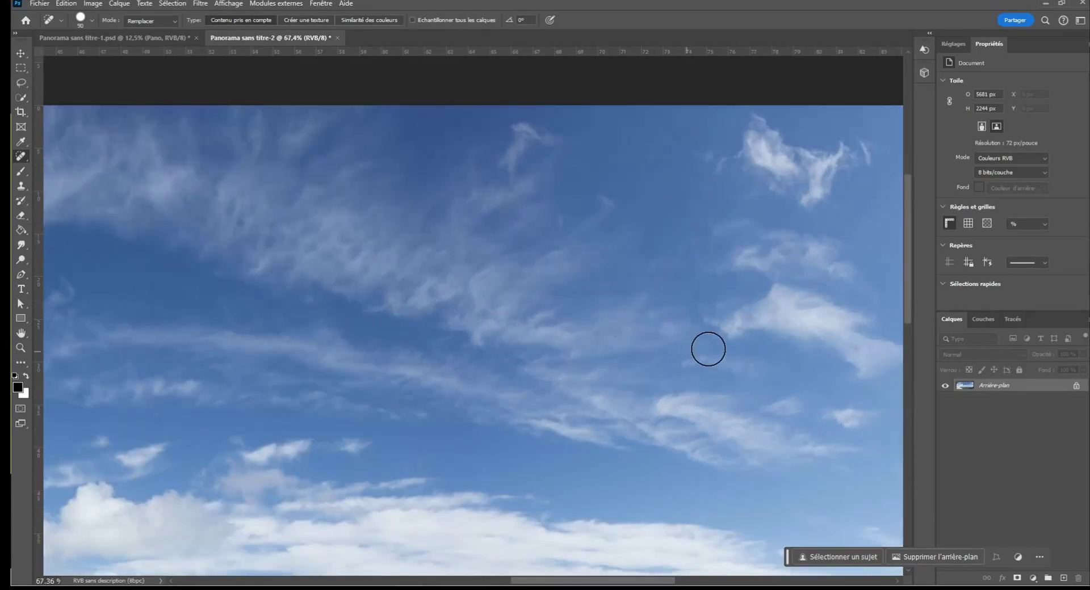
# Inspect the whole retouched Cylindrical panorama and close its document without saving
pyautogui.scroll(-6, 722, 345)
pyautogui.moveTo(684, 388); pyautogui.dragTo(635, 322)
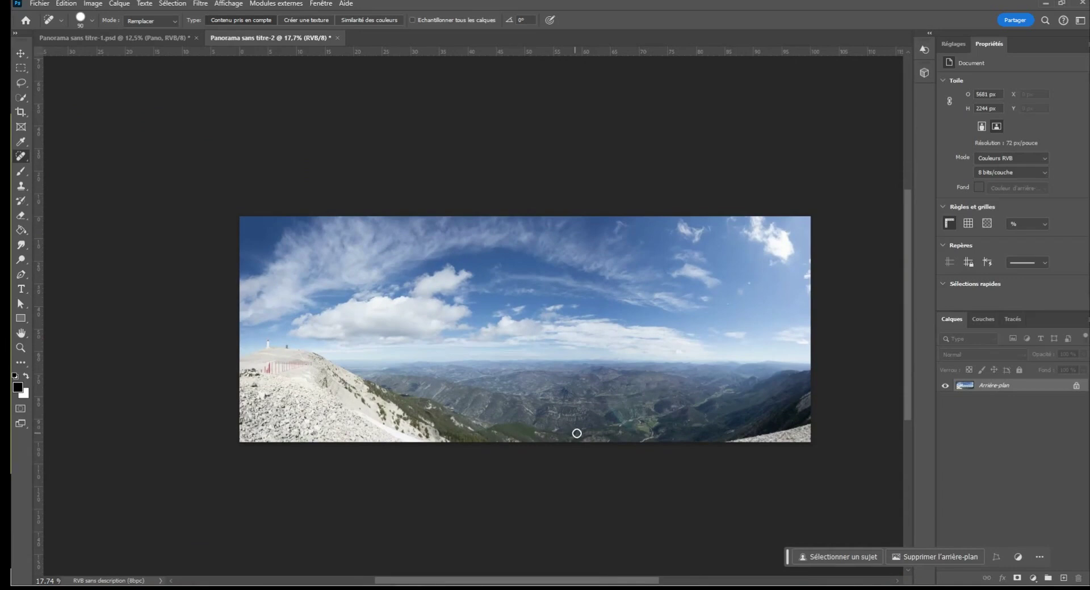
pyautogui.scroll(2, 683, 338)
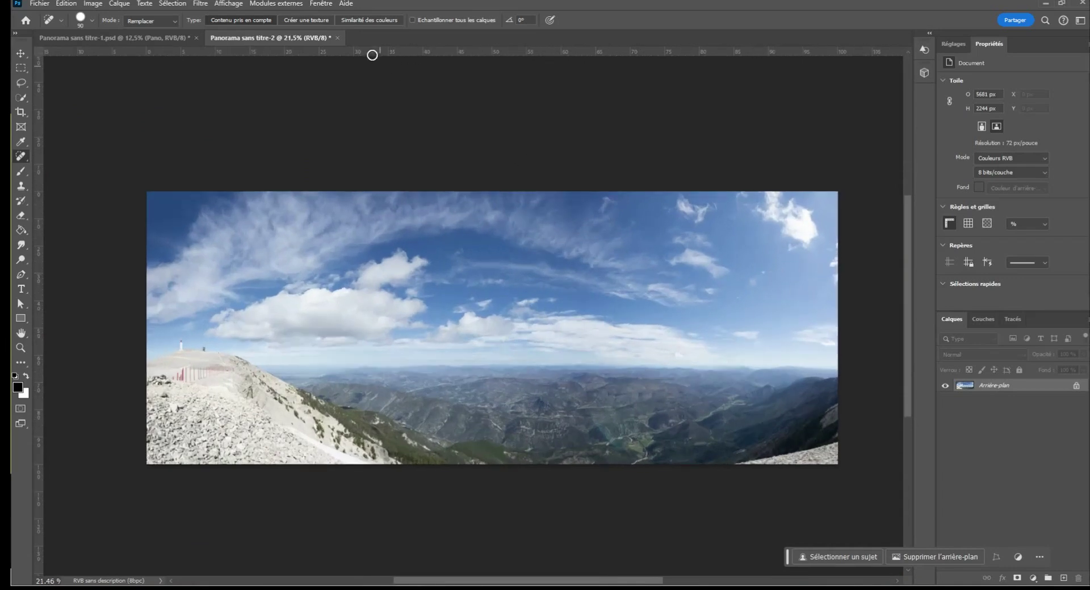
pyautogui.click(337, 37)
pyautogui.click(569, 219)
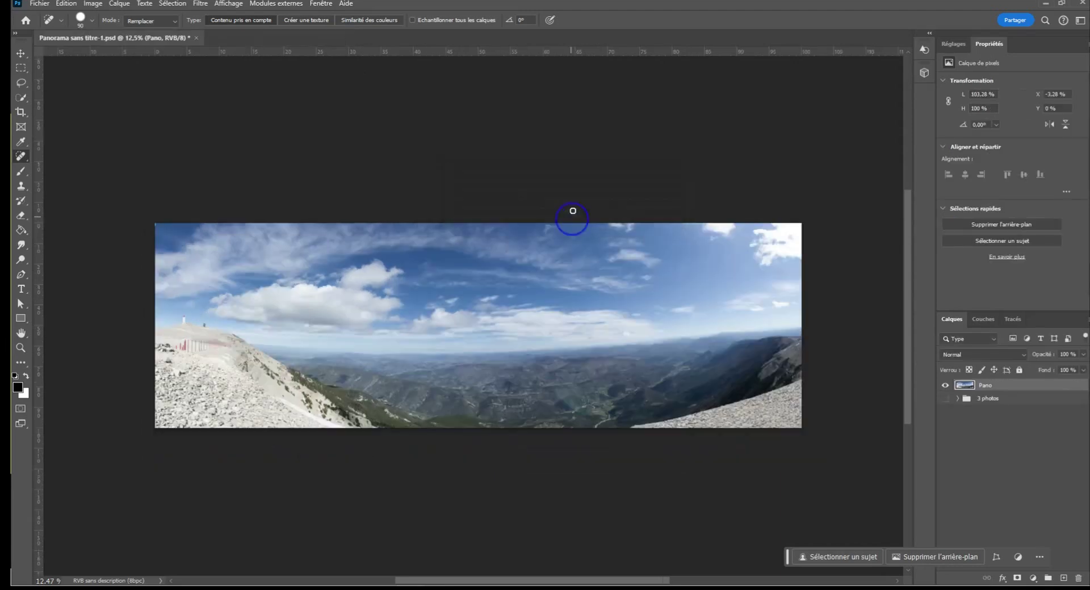
# Merge 1.jpg, 1-2.jpg and 1-3.jpg using Photomerge with the Spherical layout, and close the result without saving
pyautogui.click(40, 4)
pyautogui.moveTo(119, 290)
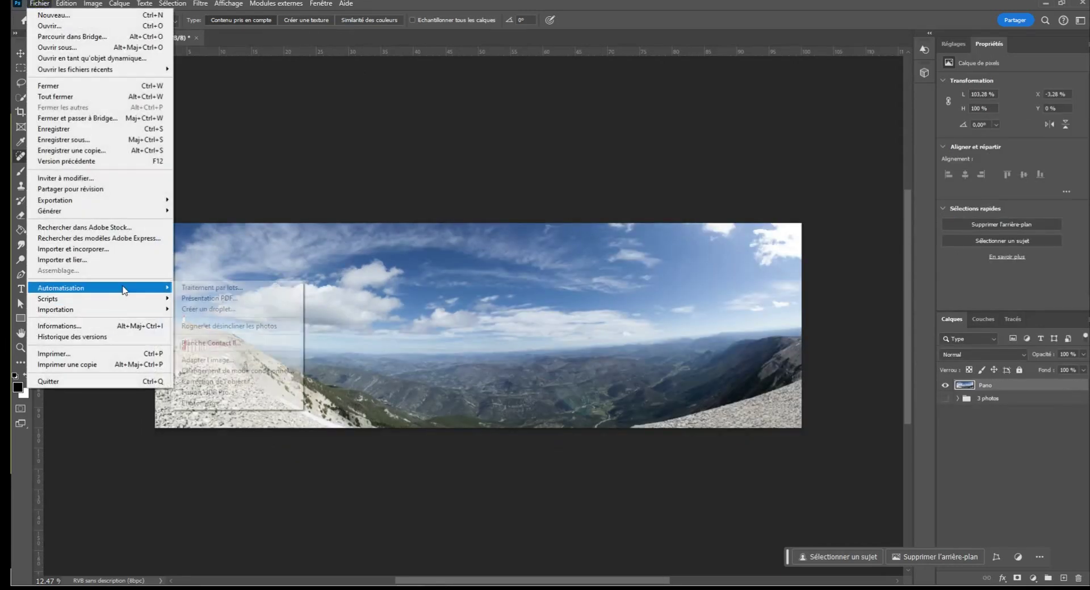
pyautogui.click(247, 403)
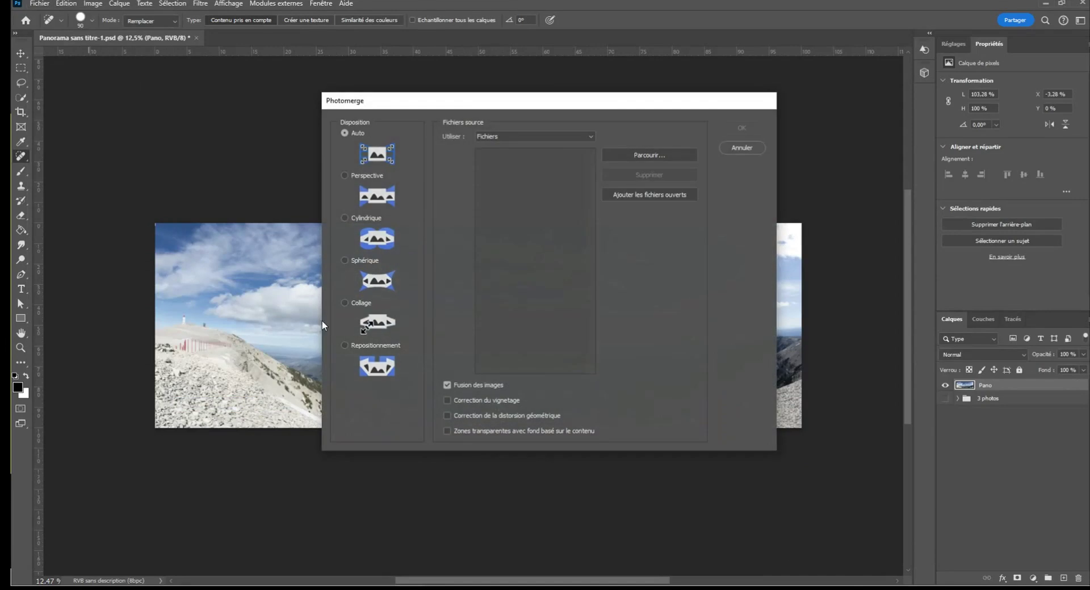
pyautogui.click(360, 261)
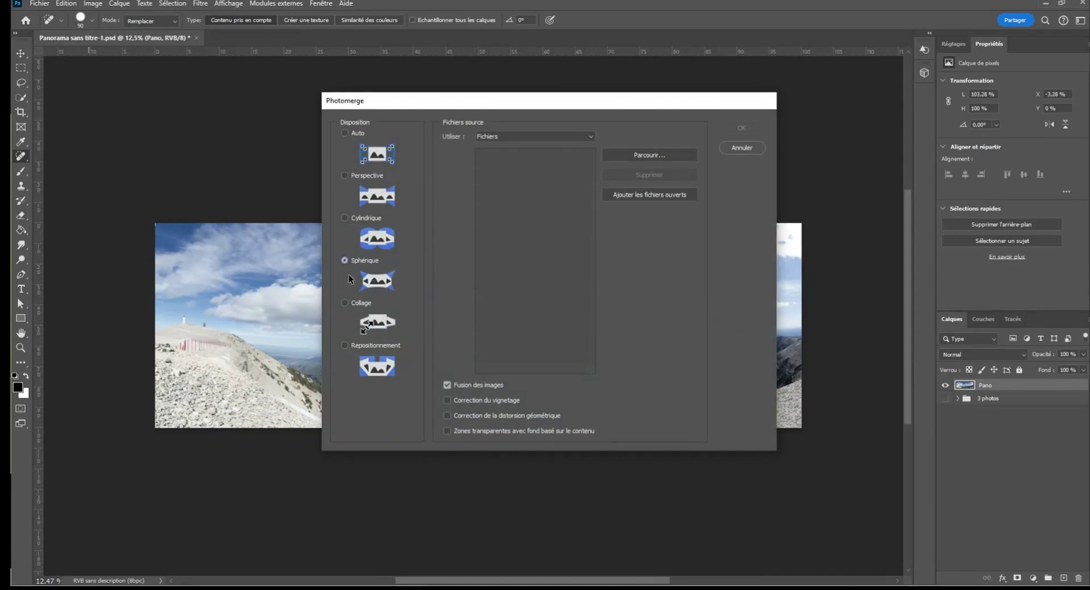
pyautogui.click(623, 156)
pyautogui.moveTo(336, 155); pyautogui.dragTo(214, 92)
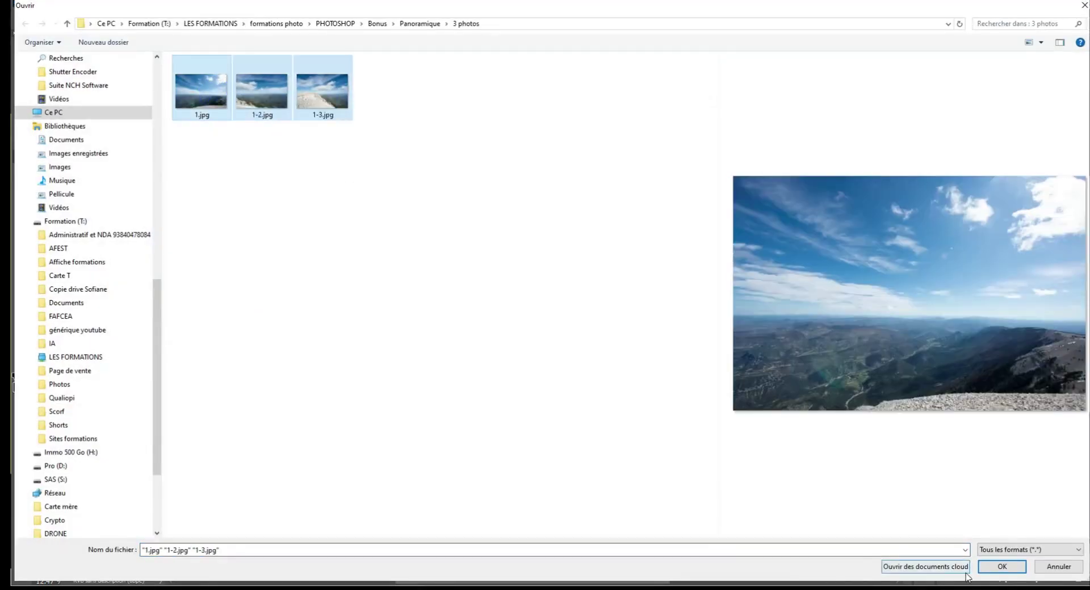
pyautogui.click(1000, 566)
pyautogui.click(733, 127)
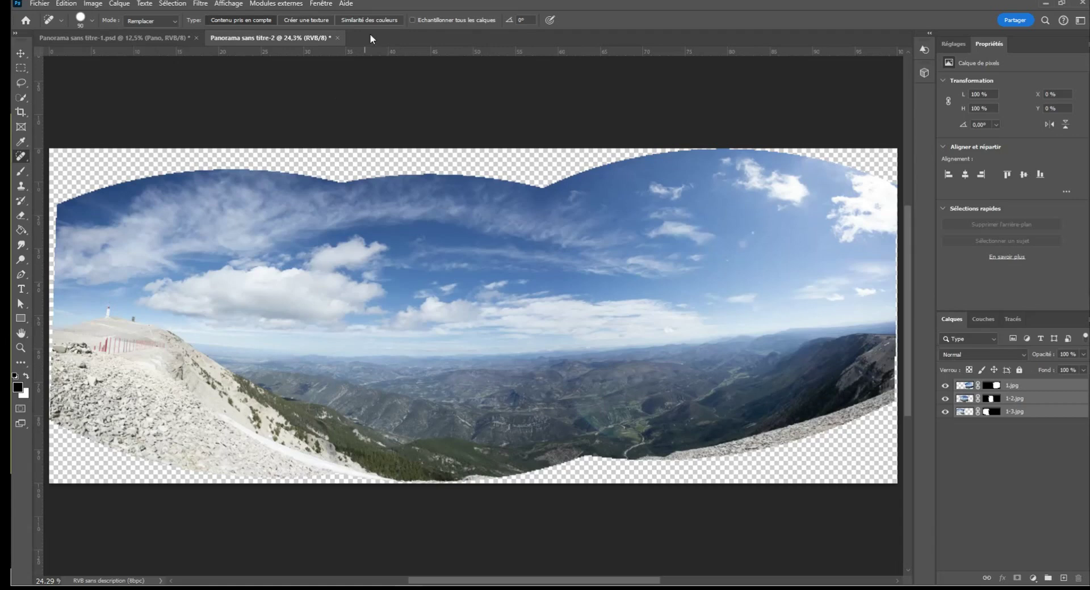
pyautogui.click(338, 37)
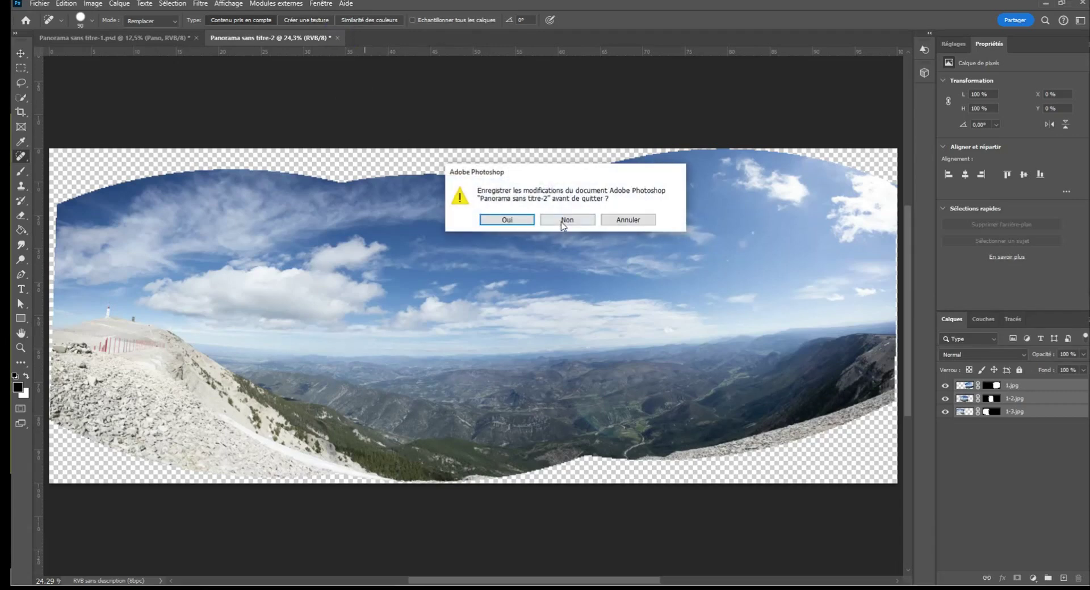
pyautogui.click(562, 219)
# Merge 1.jpg, 1-2.jpg and 1-3.jpg into a panorama using Photomerge with the Collage layout
pyautogui.click(39, 4)
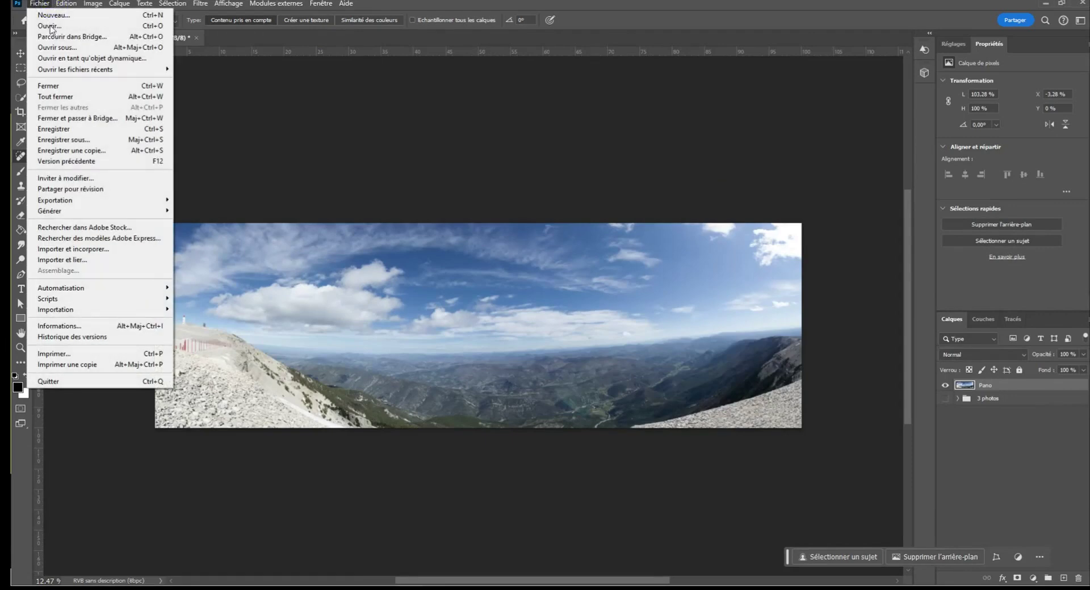
pyautogui.click(121, 291)
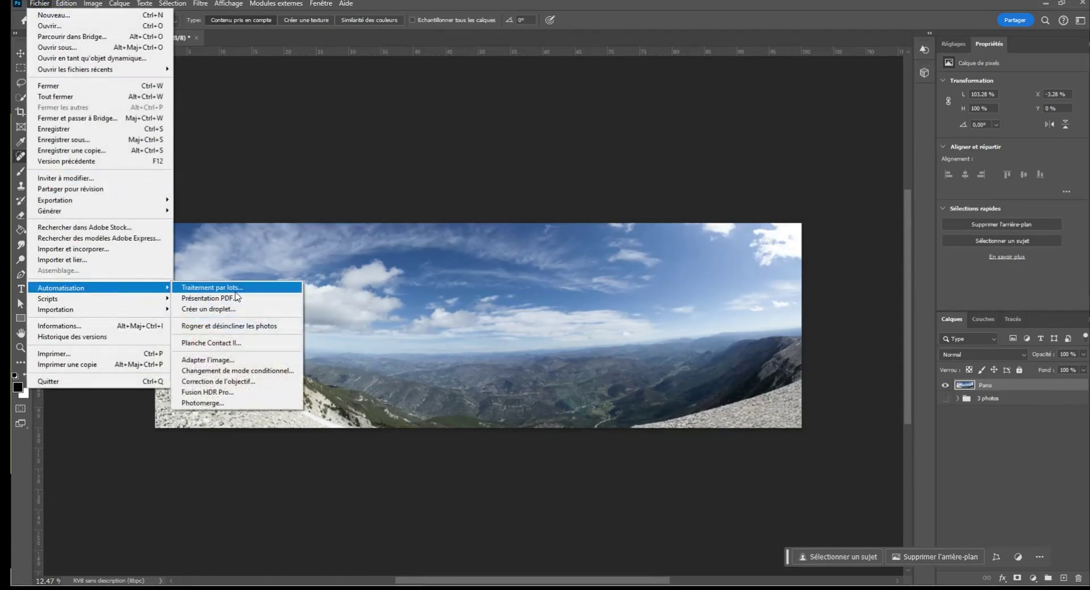
pyautogui.click(278, 403)
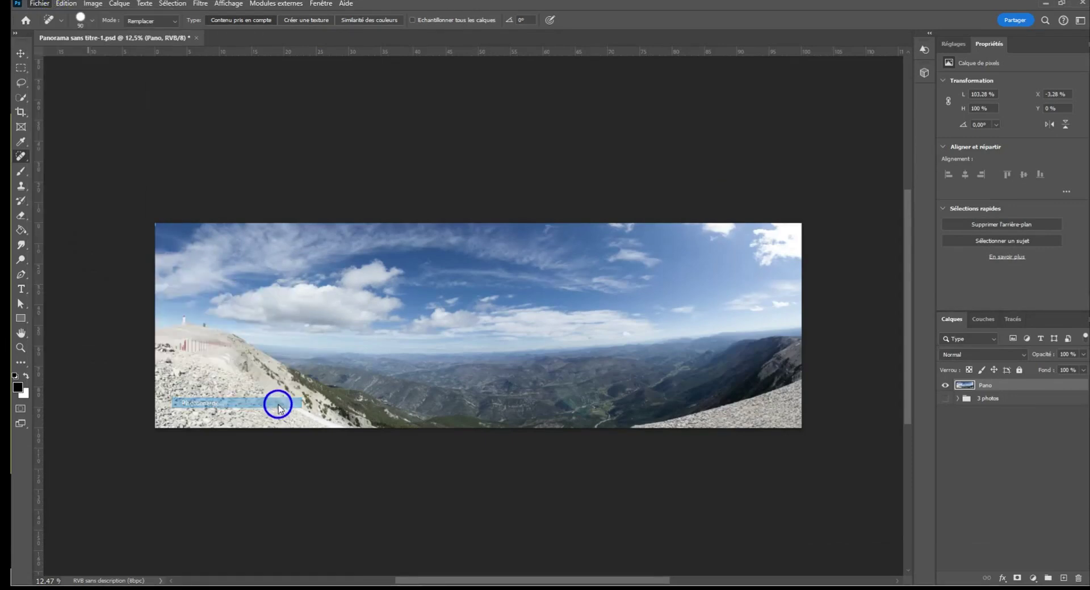
pyautogui.click(360, 303)
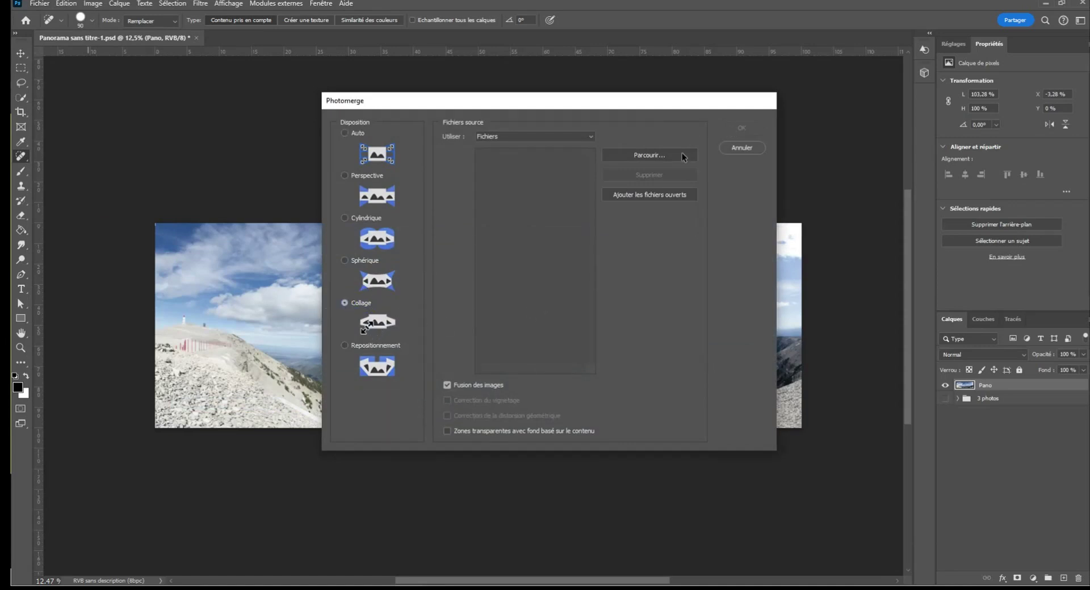
pyautogui.click(648, 155)
pyautogui.moveTo(341, 154); pyautogui.dragTo(173, 63)
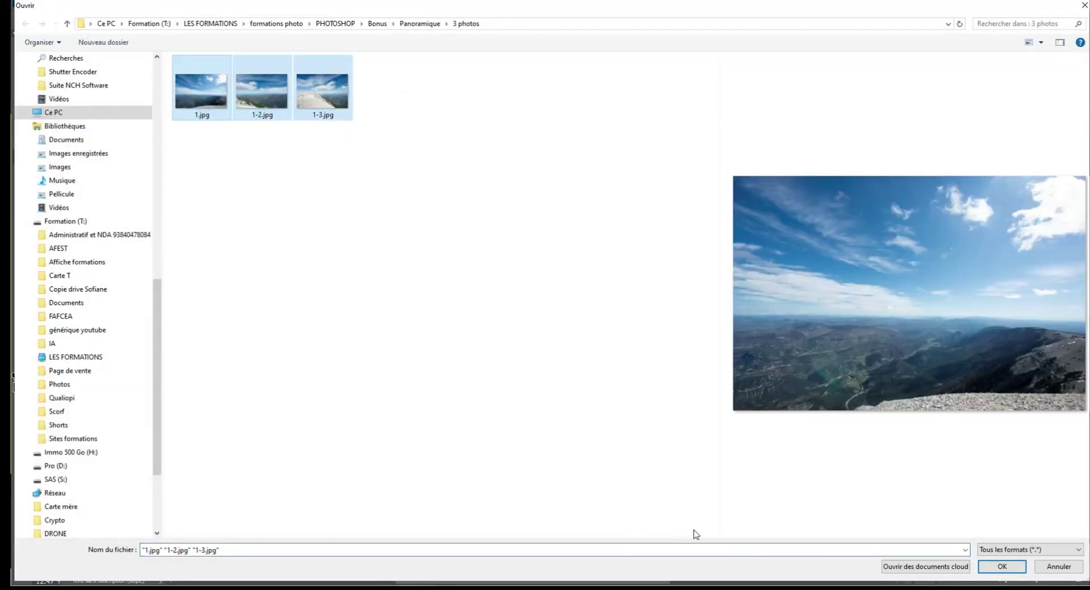
pyautogui.click(1014, 567)
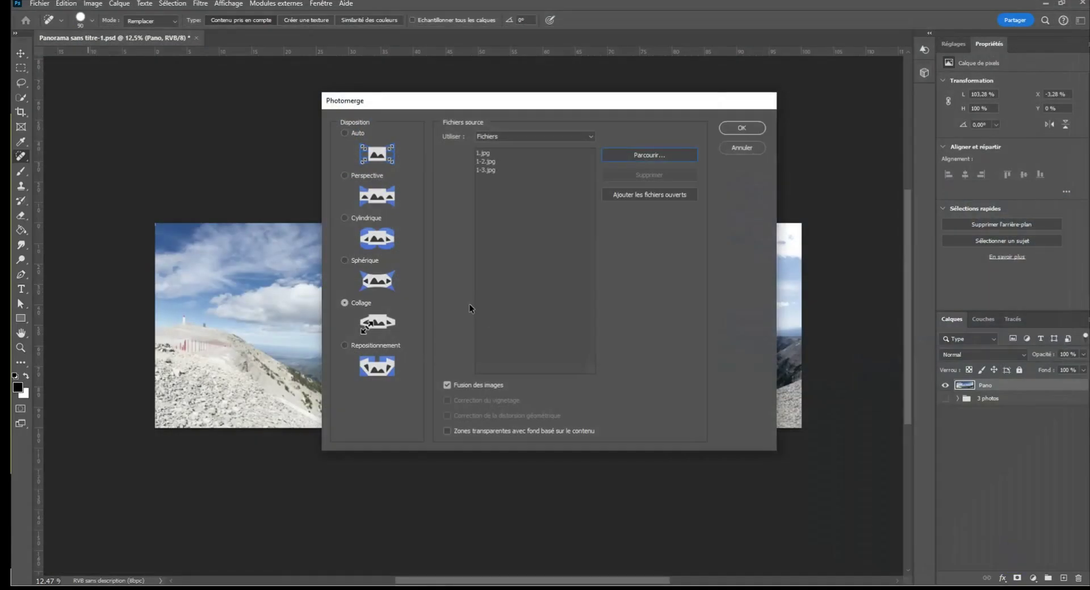
pyautogui.click(738, 128)
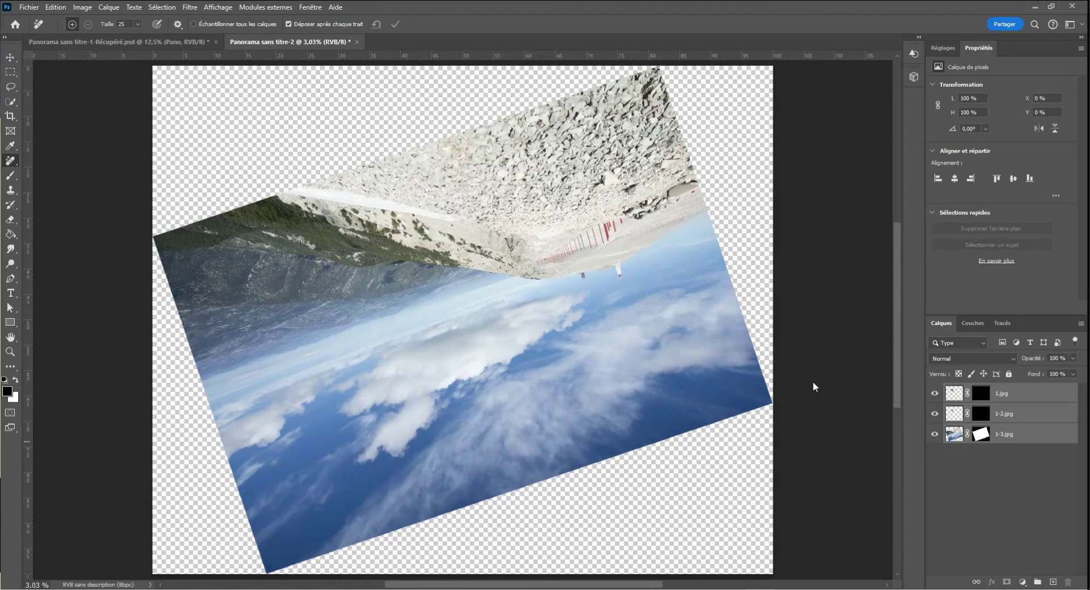
# Toggle the Collage merge's layers, leave only 1-2.jpg shown and selected, and examine the canvas for its content
pyautogui.click(935, 393)
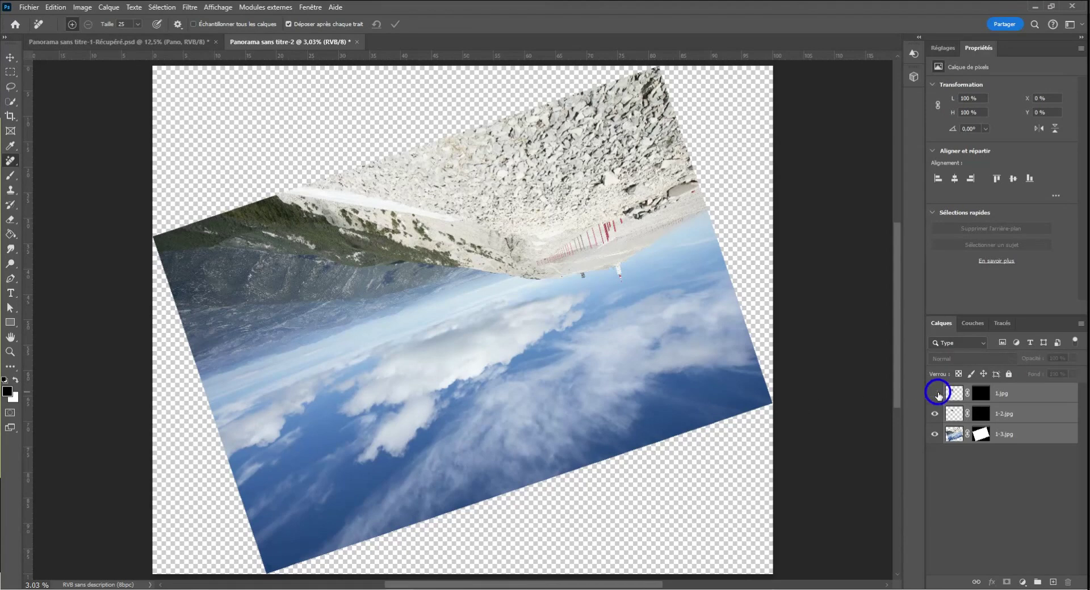
pyautogui.click(934, 414)
pyautogui.click(935, 435)
pyautogui.click(935, 435)
pyautogui.click(934, 414)
pyautogui.click(934, 435)
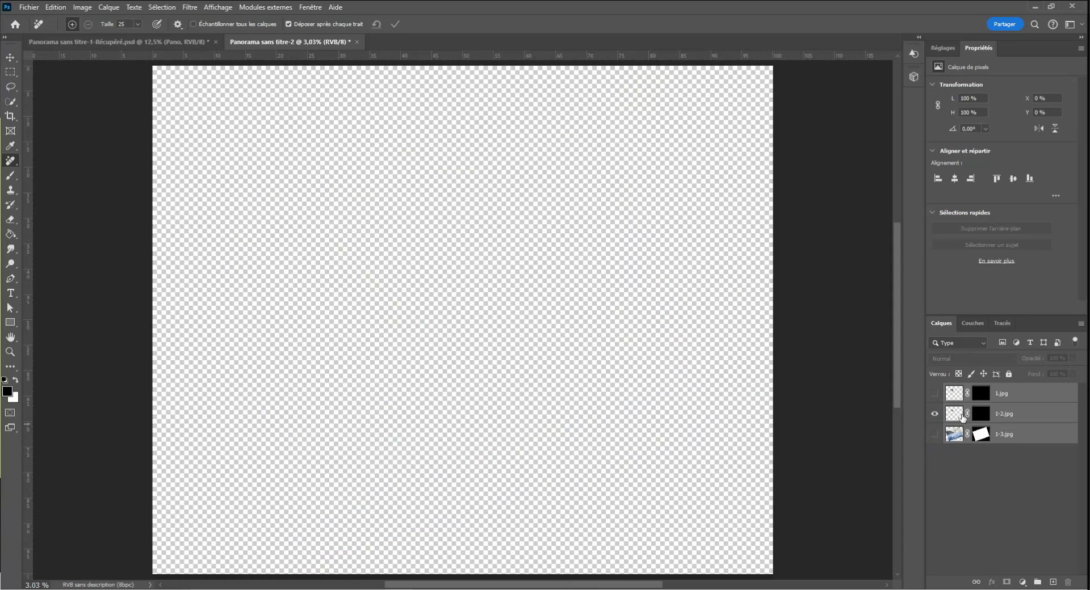
pyautogui.click(962, 417)
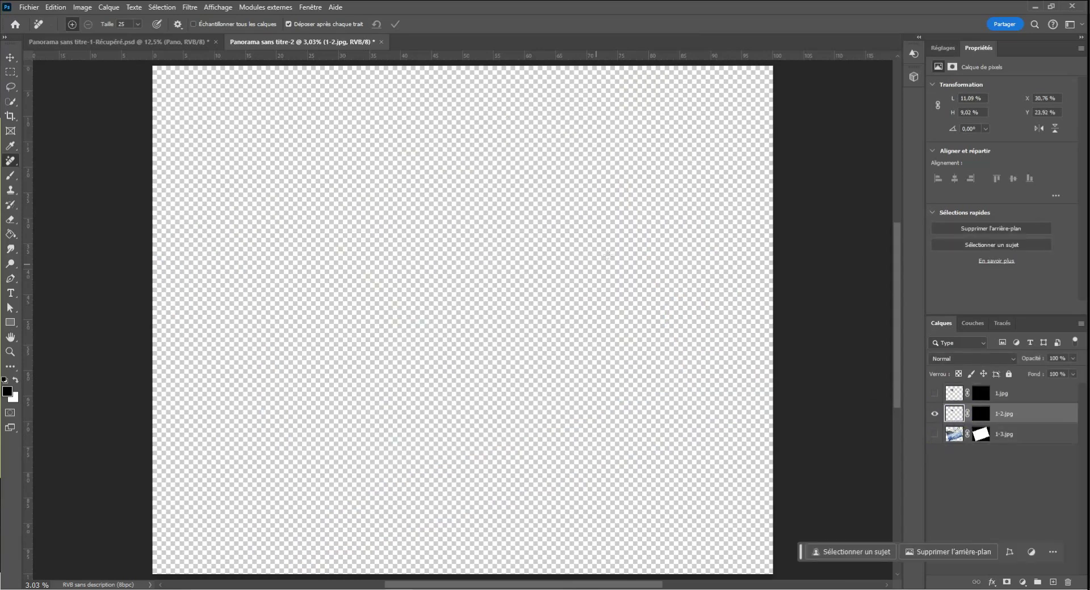
pyautogui.scroll(2, 546, 378)
pyautogui.scroll(2, 546, 378)
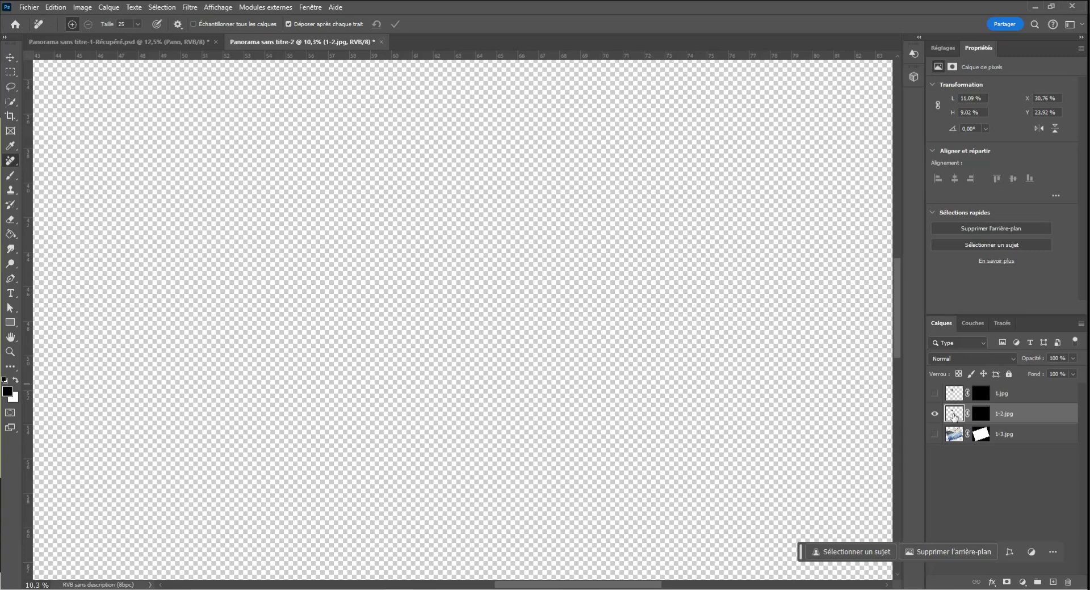
pyautogui.scroll(-3, 482, 263)
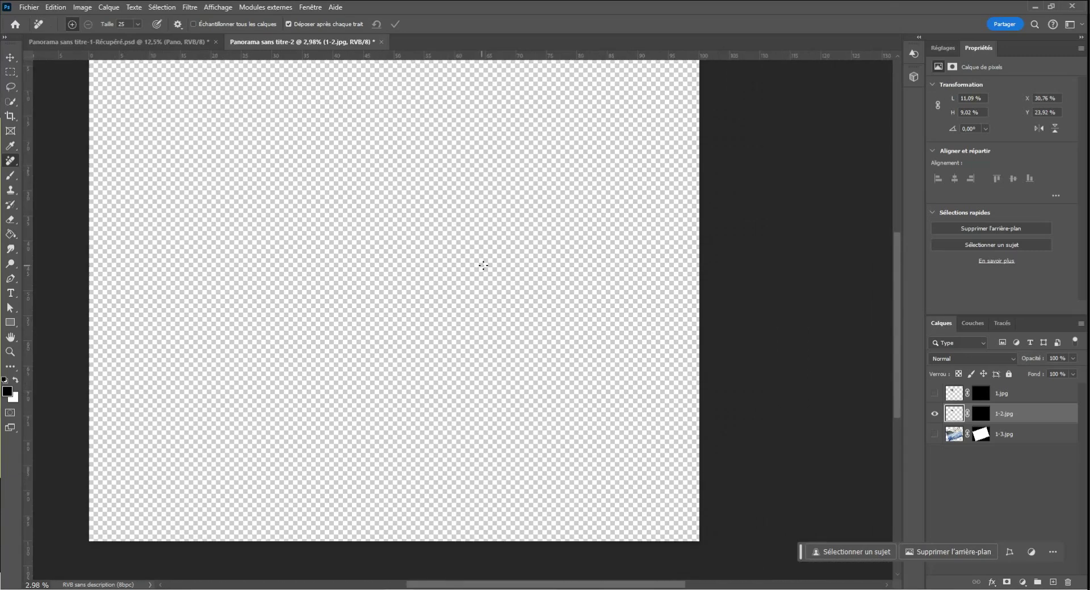
# Show the 1.jpg and 1-3.jpg layers of the Collage merge again and close its document without saving
pyautogui.scroll(1, 899, 290)
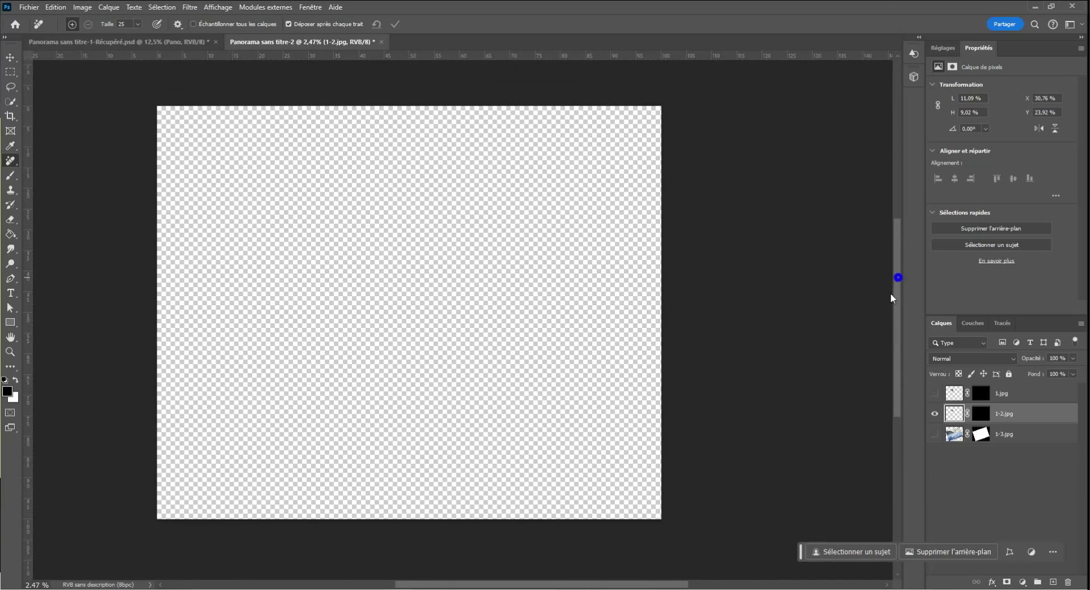
pyautogui.moveTo(618, 580); pyautogui.dragTo(586, 582)
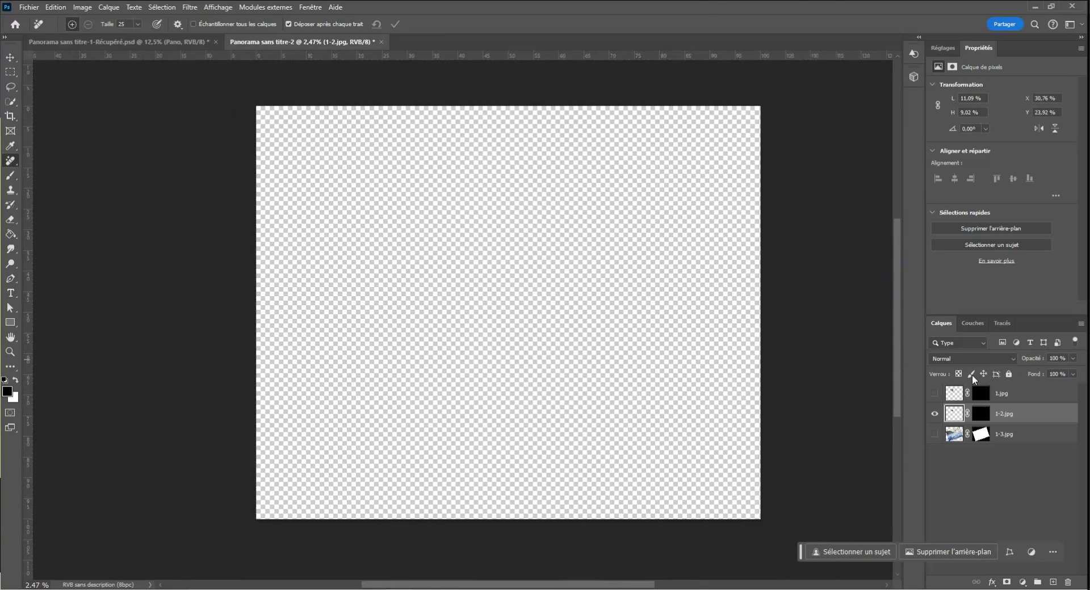
pyautogui.click(935, 394)
pyautogui.click(935, 435)
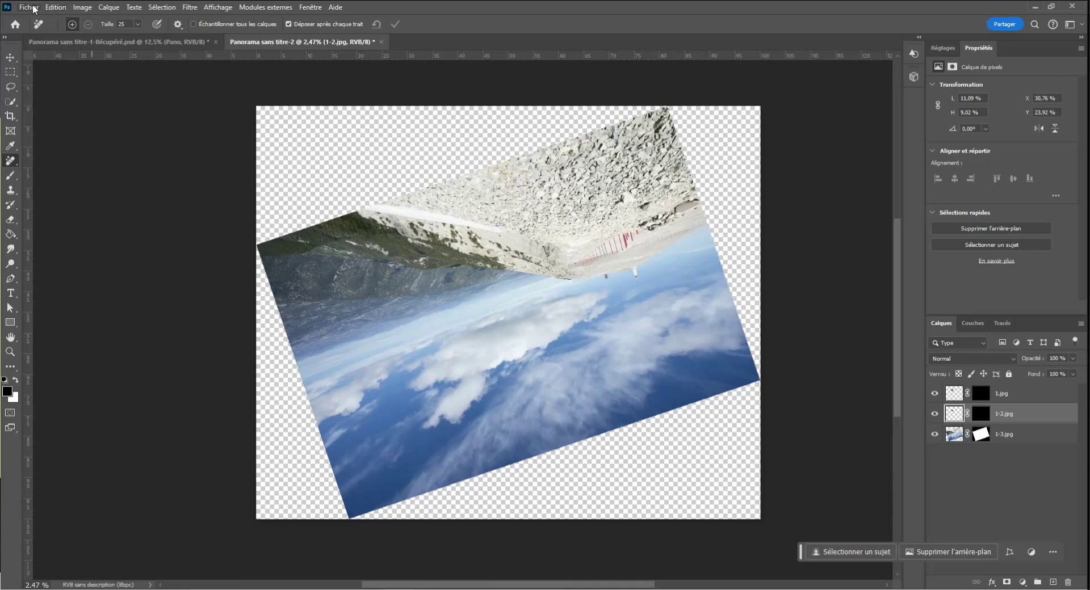
pyautogui.click(382, 42)
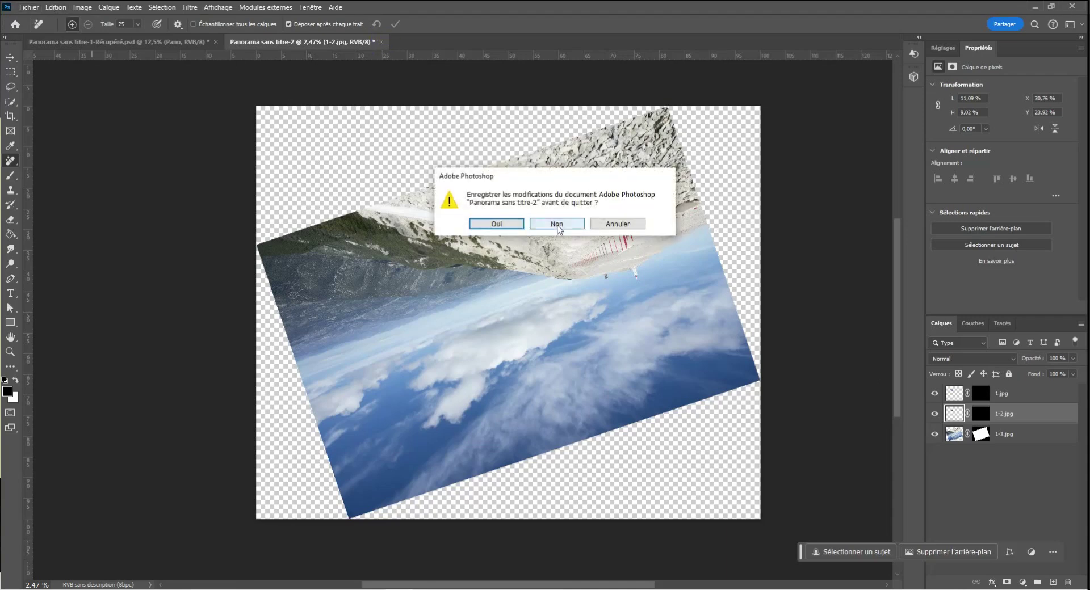
pyautogui.click(558, 227)
# Merge 1.jpg, 1-2.jpg and 1-3.jpg into a panorama using Photomerge with the Reposition (Repositionnement) layout
pyautogui.click(26, 8)
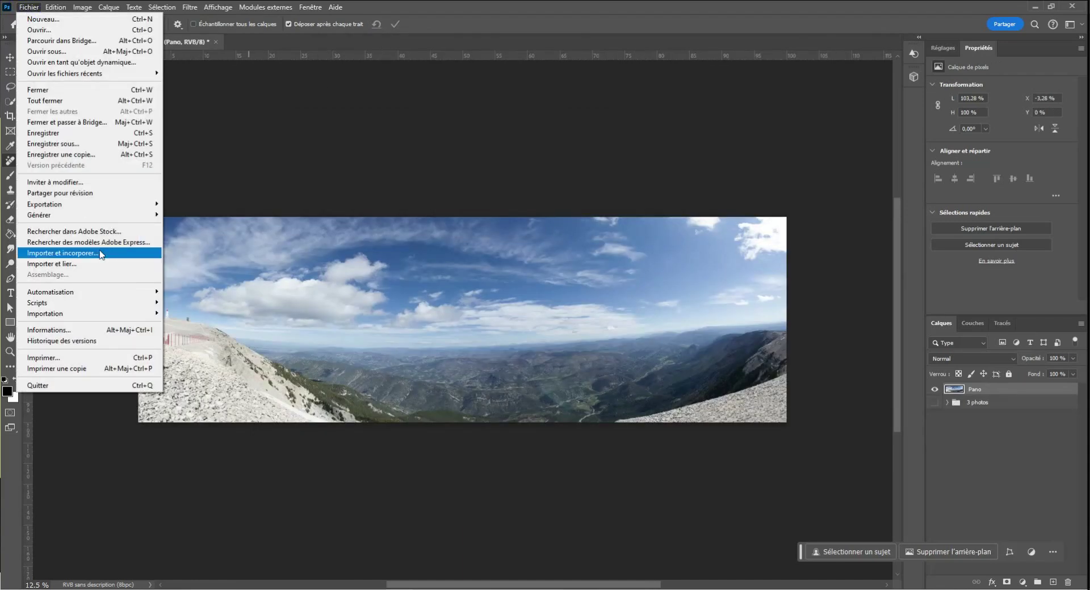
pyautogui.moveTo(121, 297)
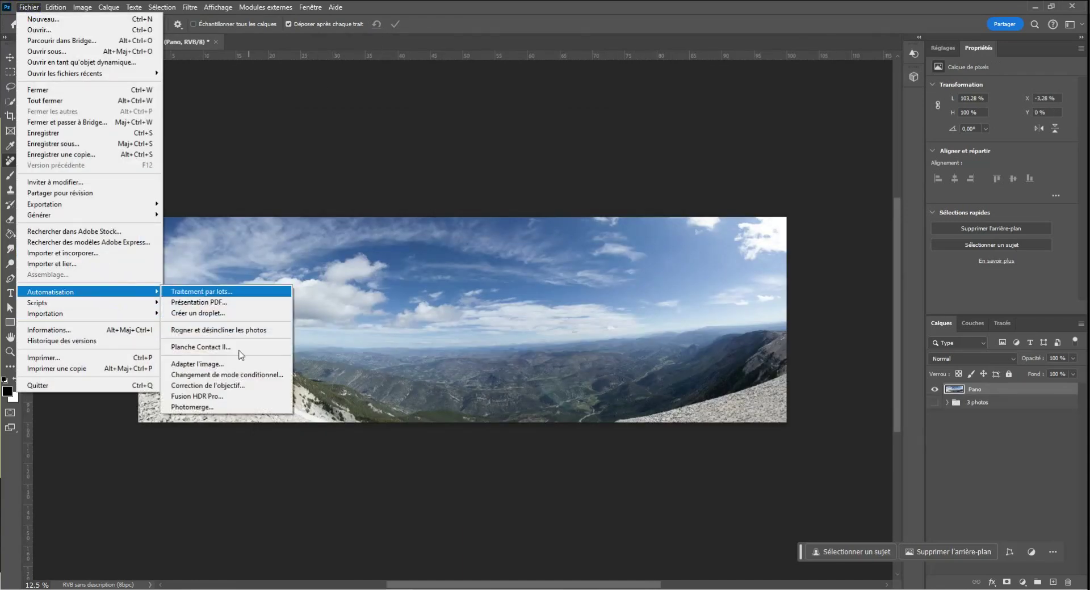
pyautogui.click(238, 407)
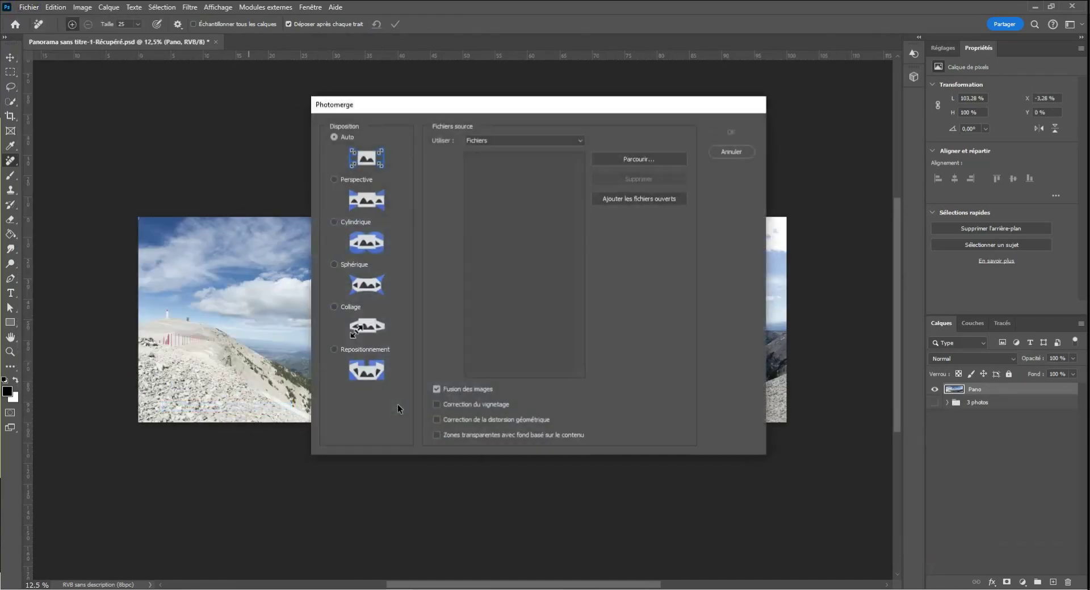
pyautogui.click(349, 350)
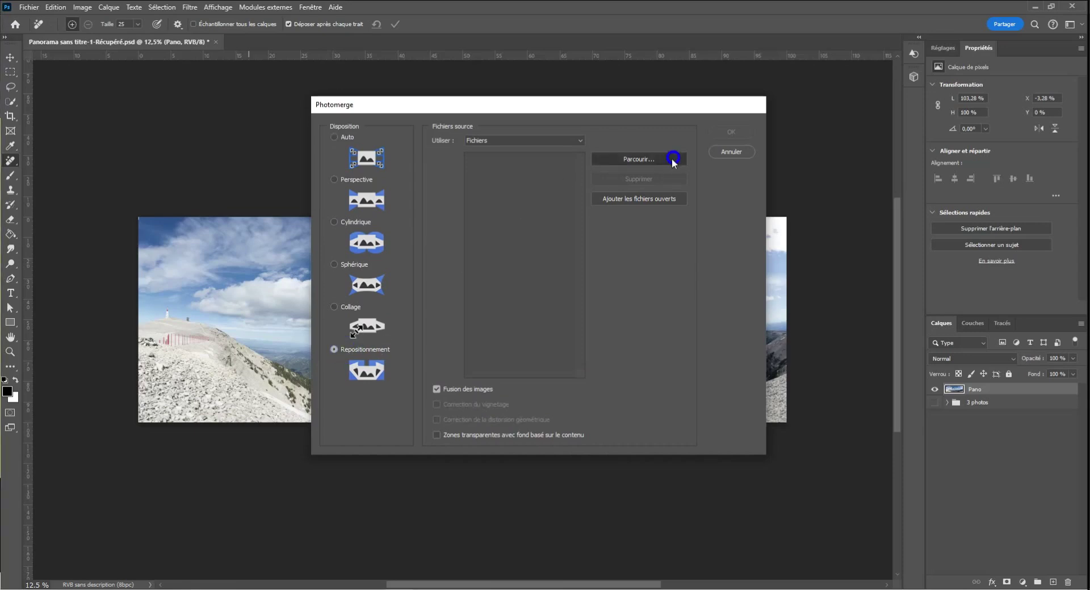
pyautogui.click(674, 158)
pyautogui.moveTo(334, 153); pyautogui.dragTo(187, 91)
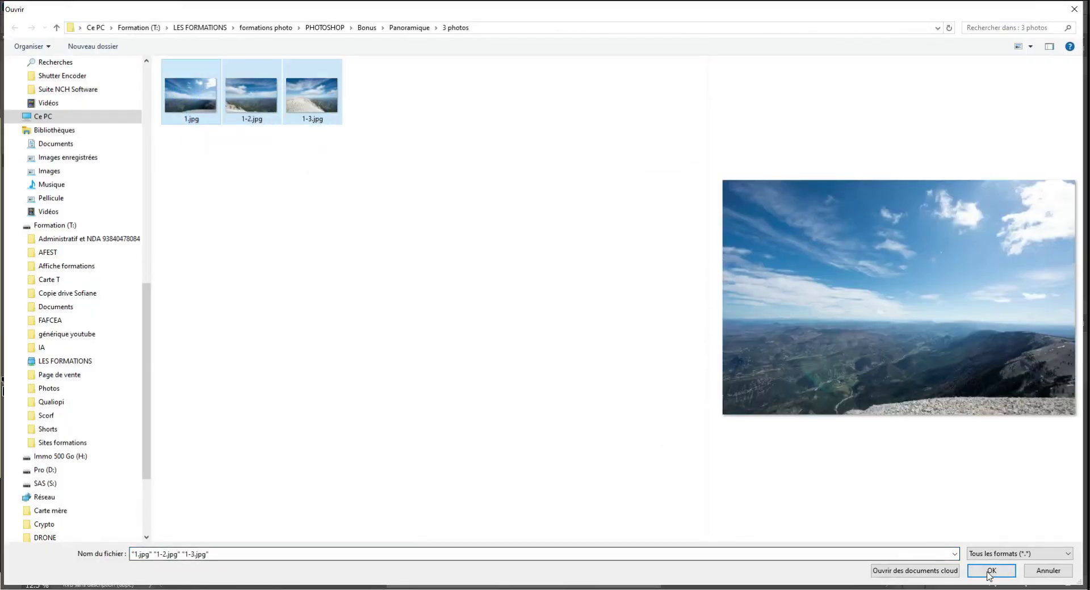
pyautogui.click(992, 570)
pyautogui.click(732, 133)
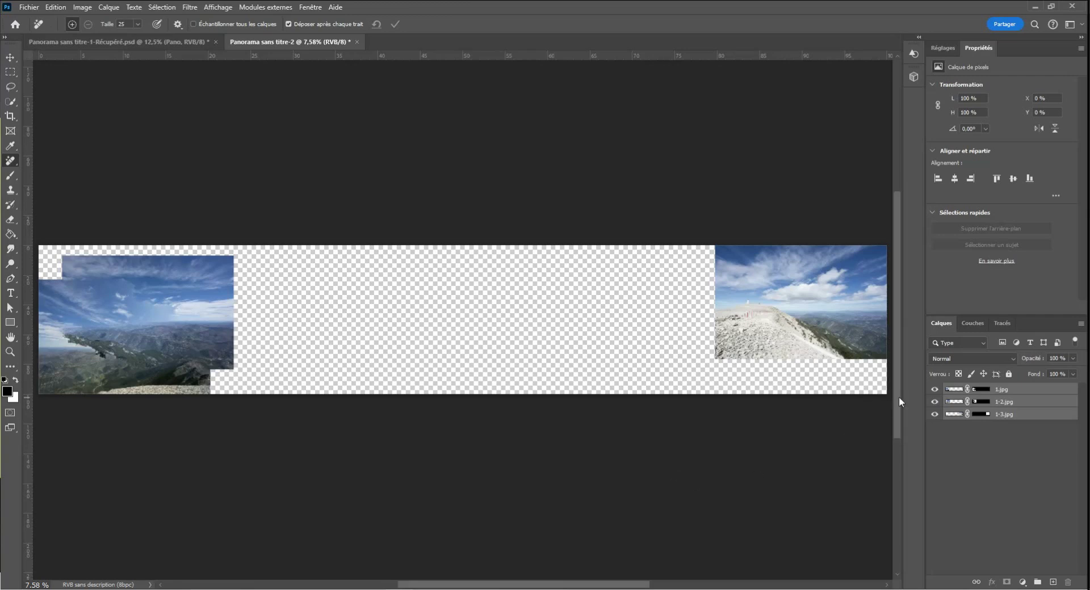
# Inspect the whole Reposition merge and close its document without saving
pyautogui.scroll(-2, 615, 347)
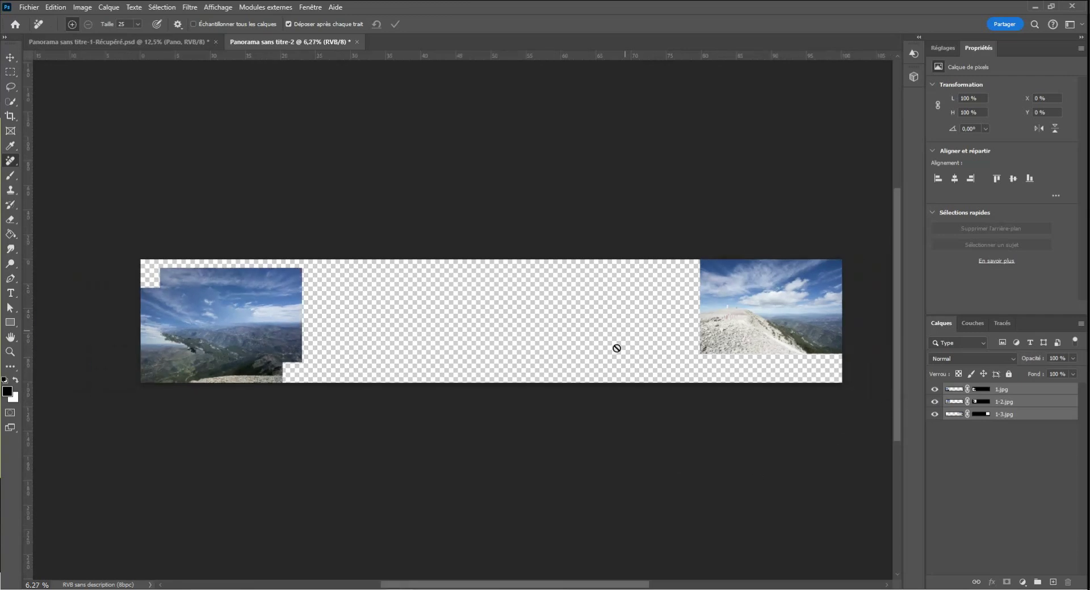
pyautogui.scroll(1, 562, 340)
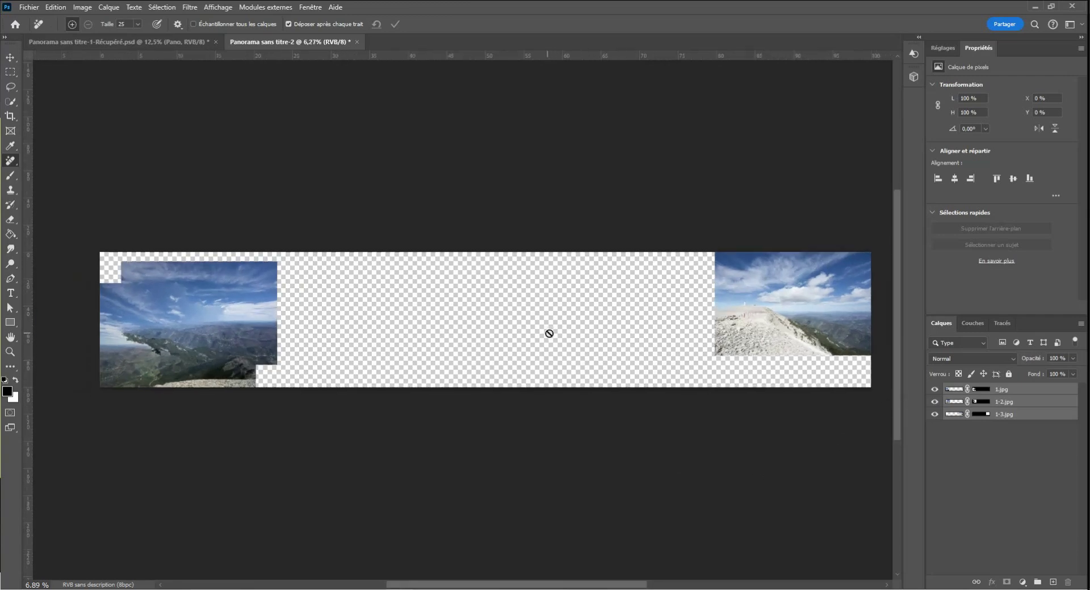
pyautogui.click(357, 42)
pyautogui.click(557, 224)
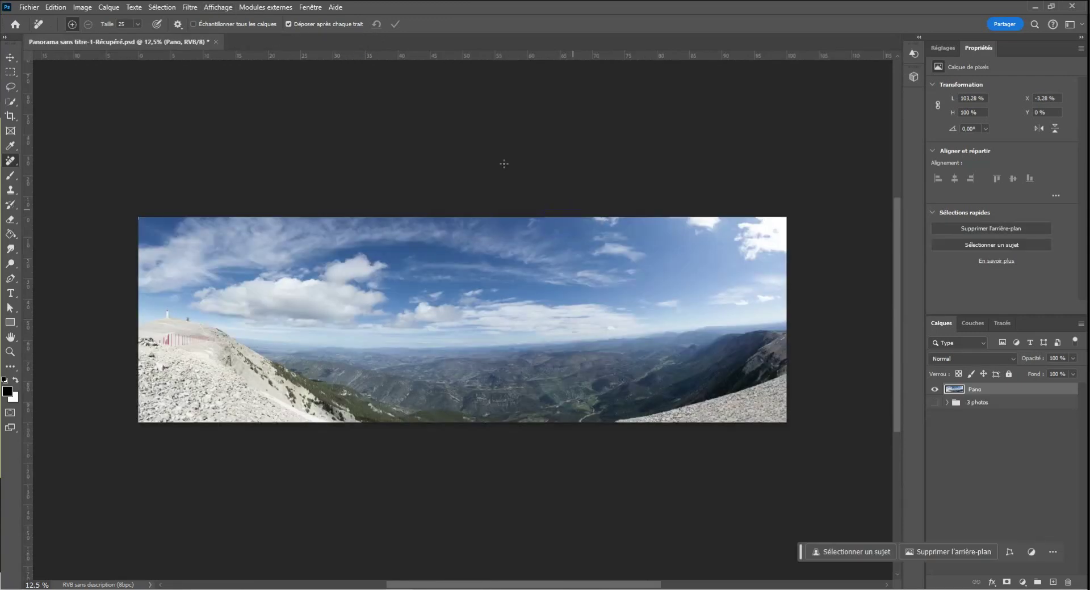
# Merge 1.jpg, 1-2.jpg and 1-3.jpg into a panorama using Photomerge with the Cylindrical (Cylindrique) layout
pyautogui.click(29, 6)
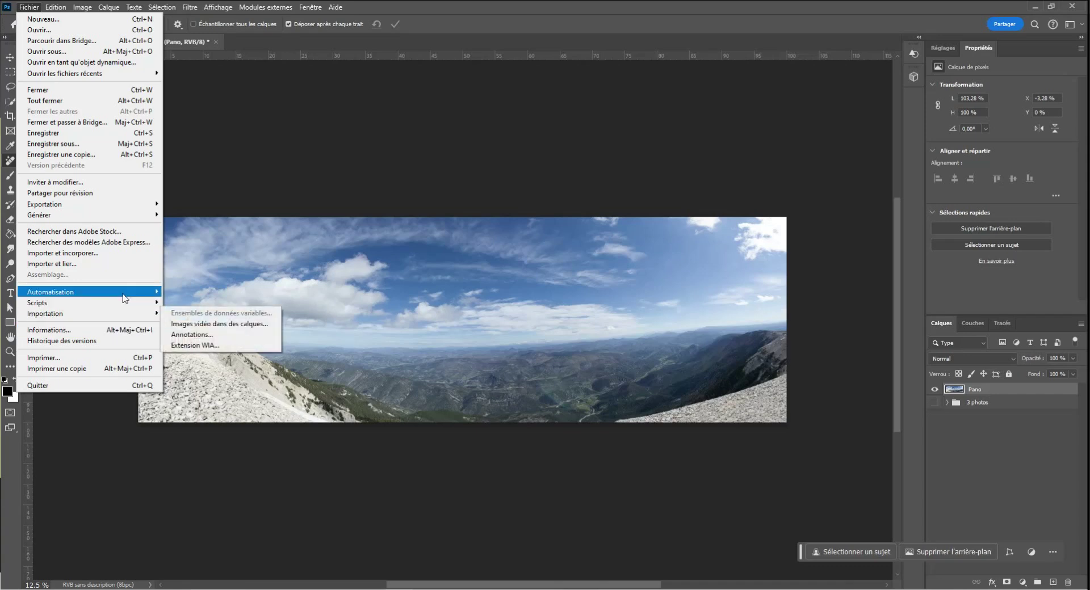
pyautogui.moveTo(124, 298)
pyautogui.click(241, 410)
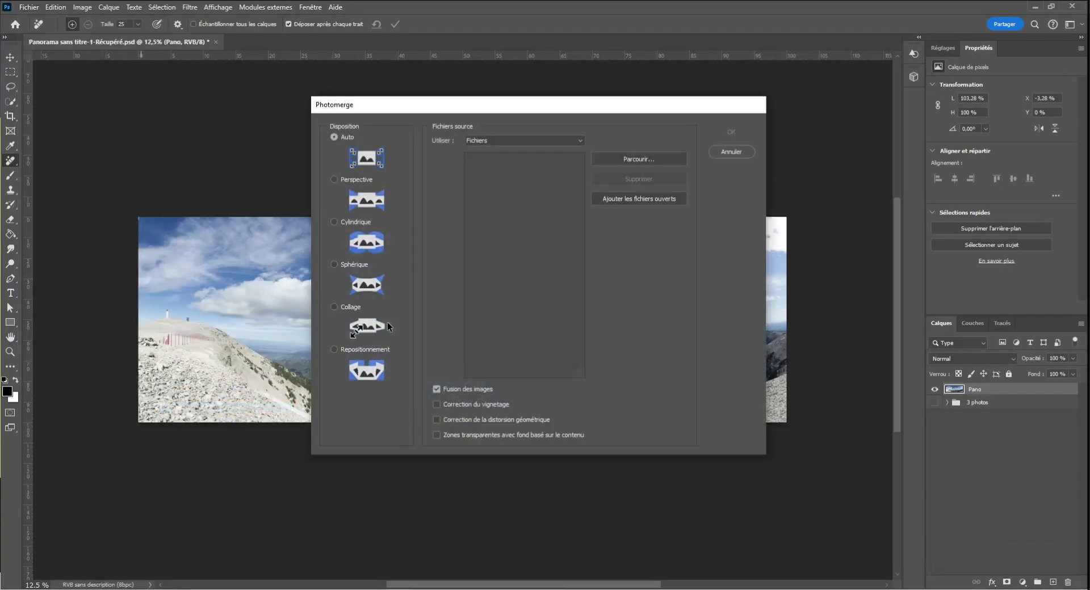
pyautogui.click(341, 221)
pyautogui.click(618, 159)
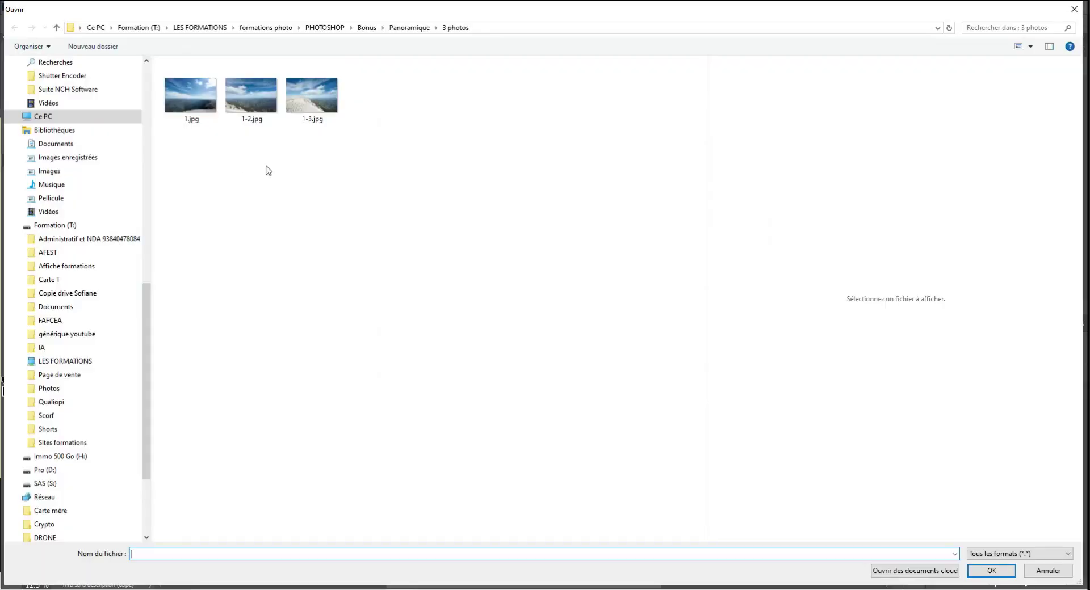
pyautogui.moveTo(299, 134); pyautogui.dragTo(183, 85)
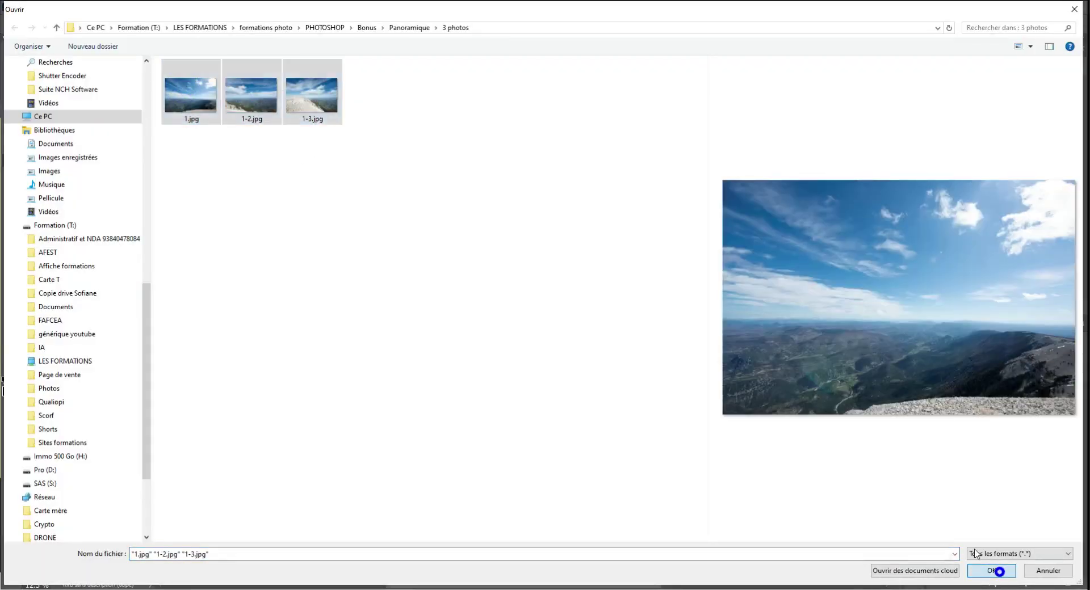
pyautogui.click(991, 570)
pyautogui.click(732, 133)
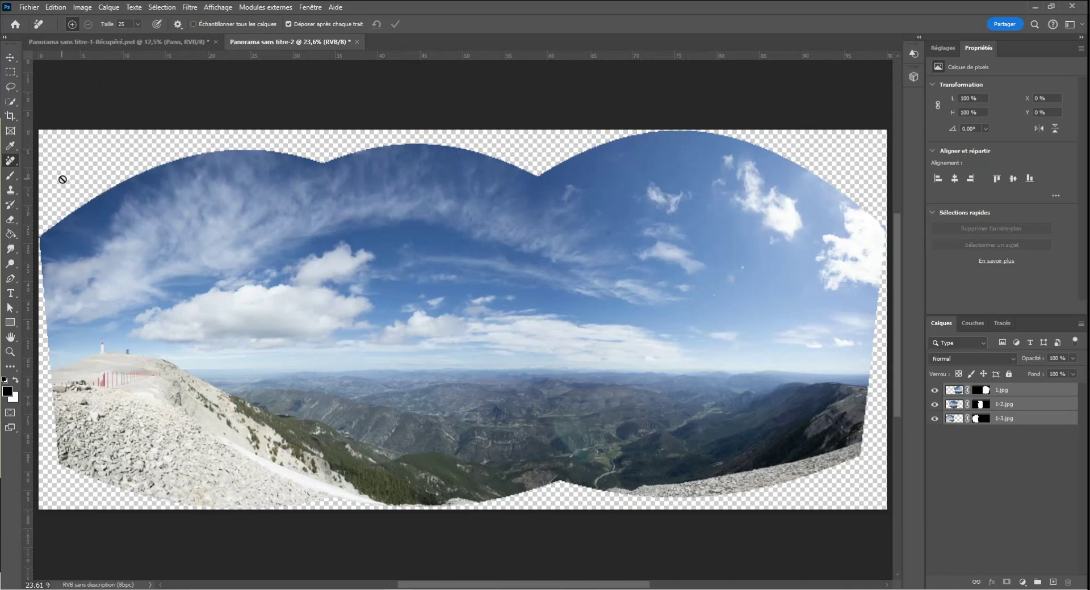
# Crop all four sides of the Cylindrical panorama to a rectangle that leaves only small empty areas in the corners
pyautogui.click(10, 115)
pyautogui.moveTo(462, 130); pyautogui.dragTo(463, 155)
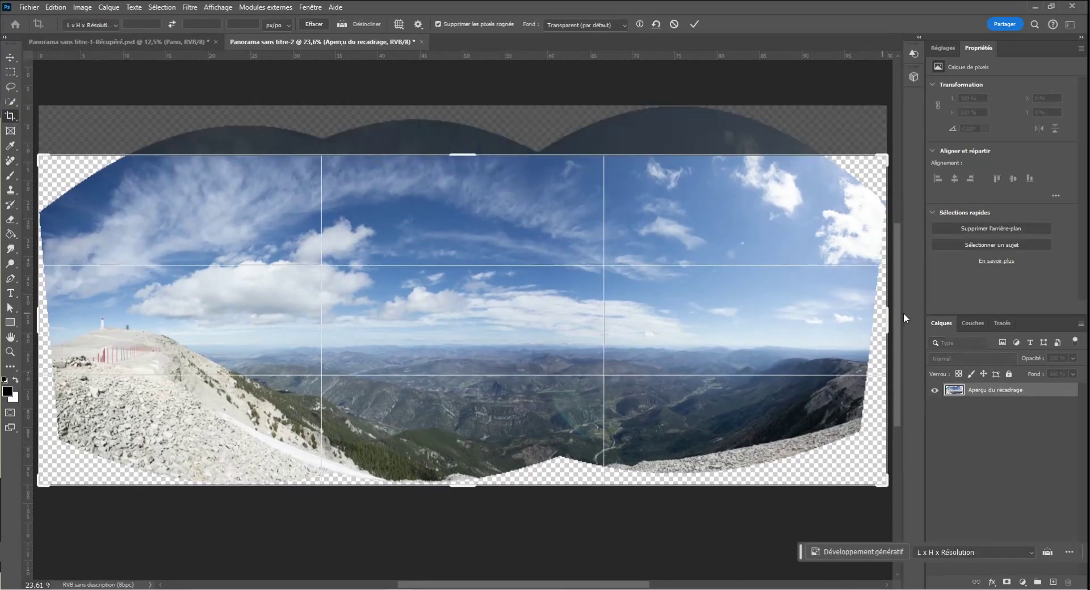
pyautogui.moveTo(887, 319); pyautogui.dragTo(862, 318)
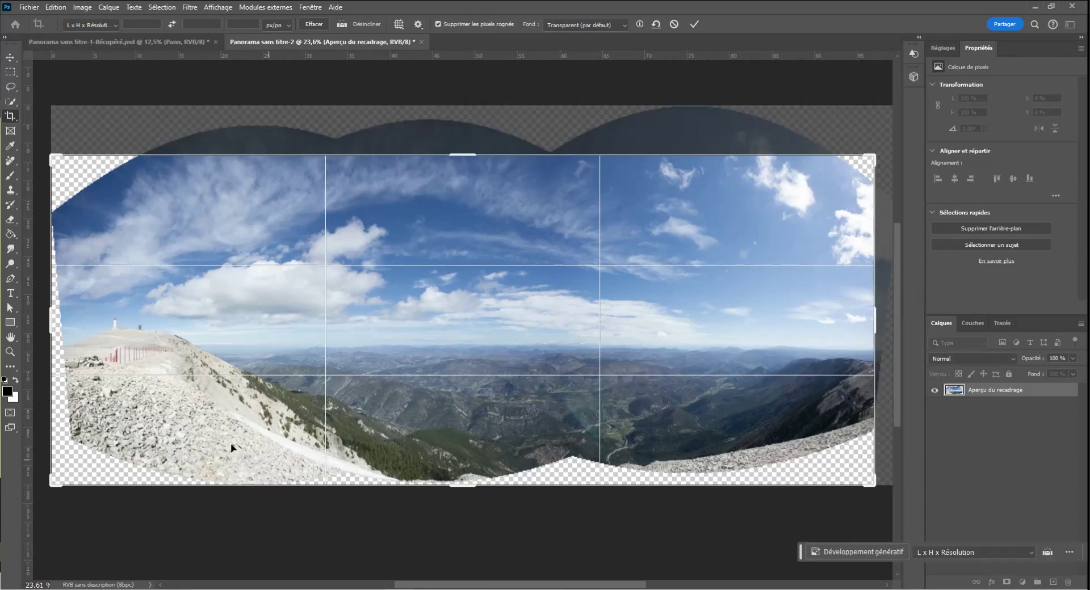
pyautogui.moveTo(55, 319); pyautogui.dragTo(78, 319)
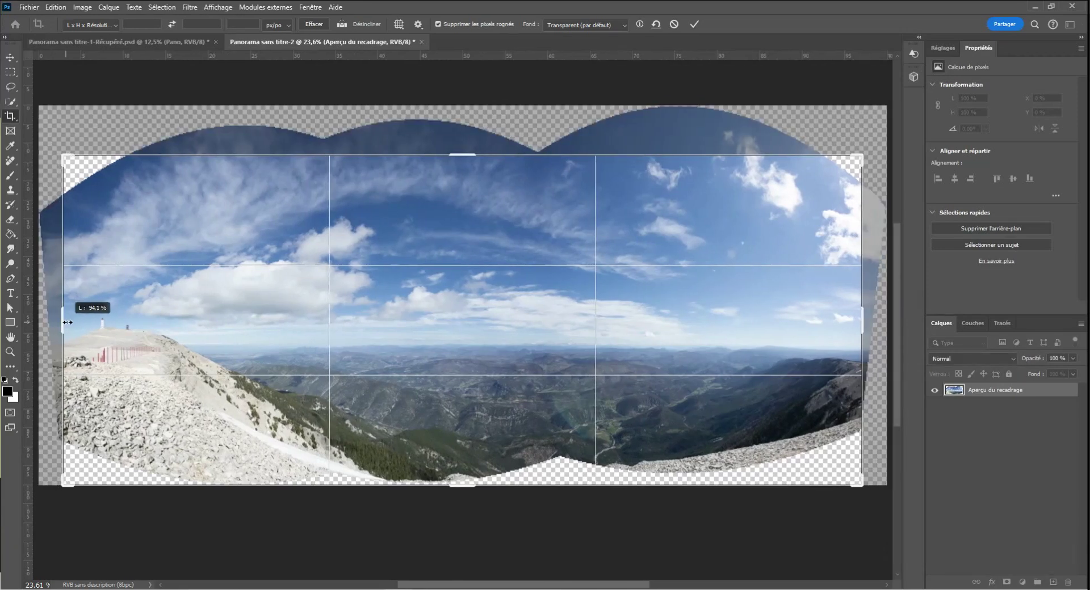
pyautogui.moveTo(470, 487); pyautogui.dragTo(471, 459)
pyautogui.click(696, 24)
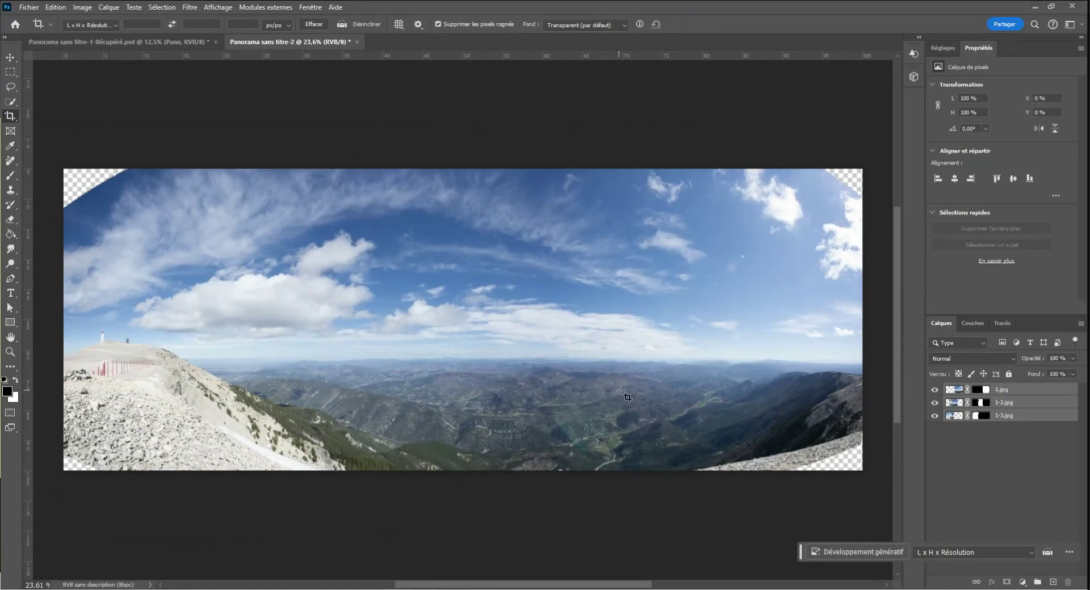
# Flatten the cropped panorama and duplicate its background layer, hiding the original below the copy
pyautogui.click(11, 163)
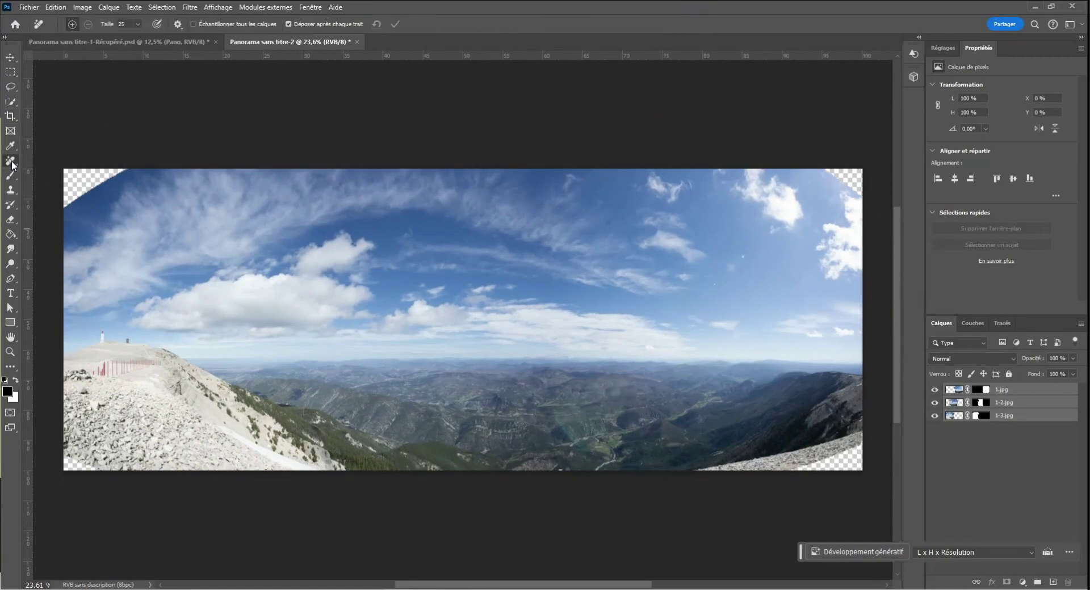
pyautogui.rightClick(1017, 404)
pyautogui.click(1016, 253)
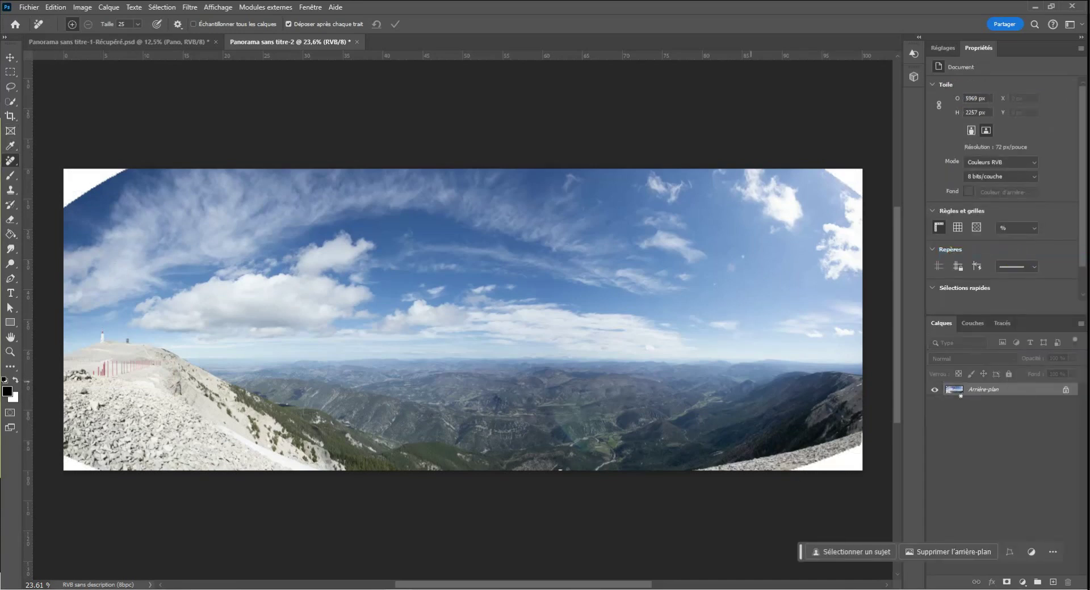
pyautogui.moveTo(1016, 392); pyautogui.dragTo(1053, 582)
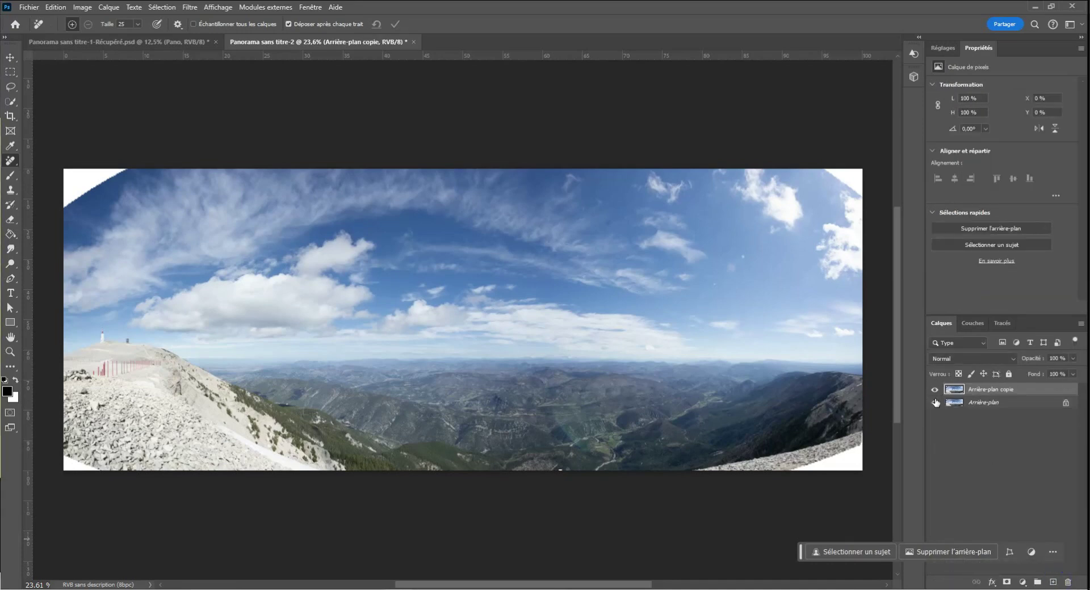
pyautogui.click(935, 403)
# Fill the four white corners and clean the small spots in the sky on the copied layer using the Remove tool at size 203
pyautogui.moveTo(127, 213); pyautogui.dragTo(139, 212)
pyautogui.moveTo(122, 167)
pyautogui.mouseDown()
pyautogui.moveTo(73, 198)
pyautogui.moveTo(66, 191)
pyautogui.moveTo(71, 169)
pyautogui.moveTo(114, 172)
pyautogui.mouseUp()
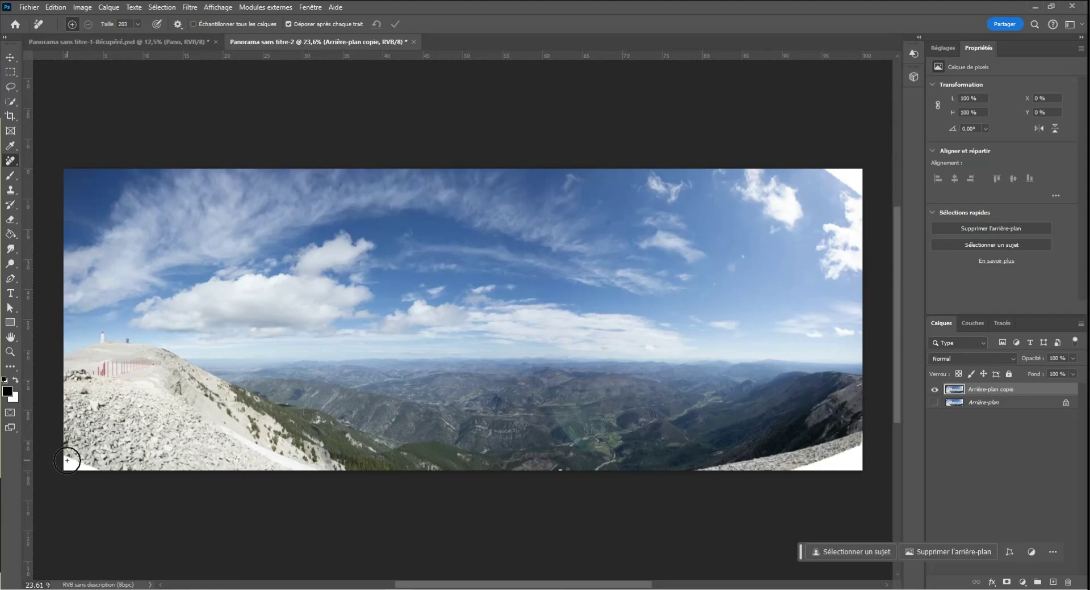
pyautogui.moveTo(67, 460); pyautogui.dragTo(122, 469)
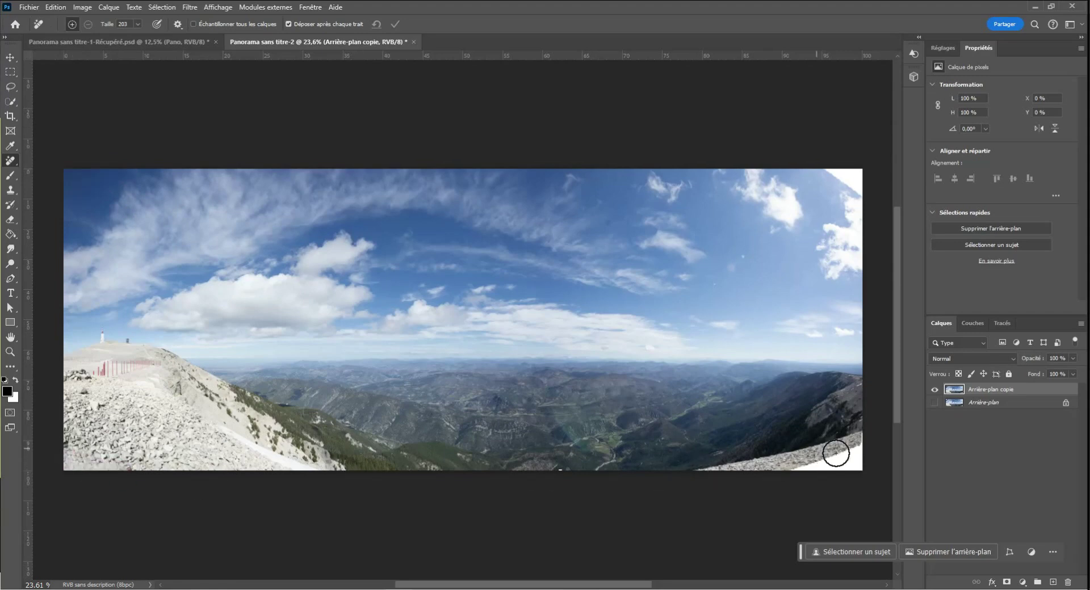
pyautogui.moveTo(835, 454)
pyautogui.mouseDown()
pyautogui.moveTo(860, 446)
pyautogui.moveTo(858, 462)
pyautogui.moveTo(790, 462)
pyautogui.mouseUp()
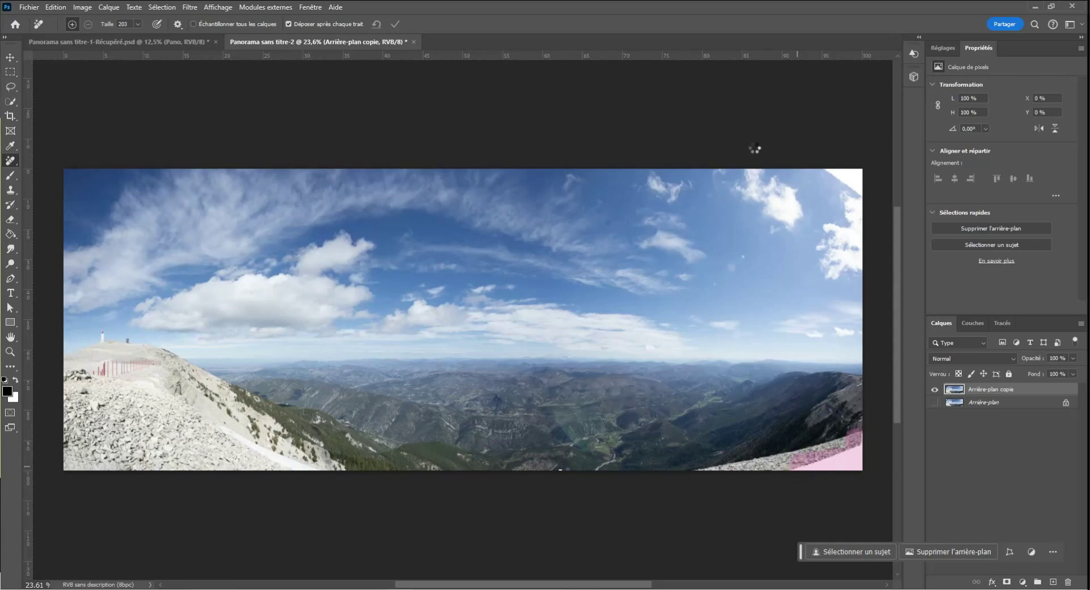
pyautogui.moveTo(837, 170); pyautogui.dragTo(867, 188)
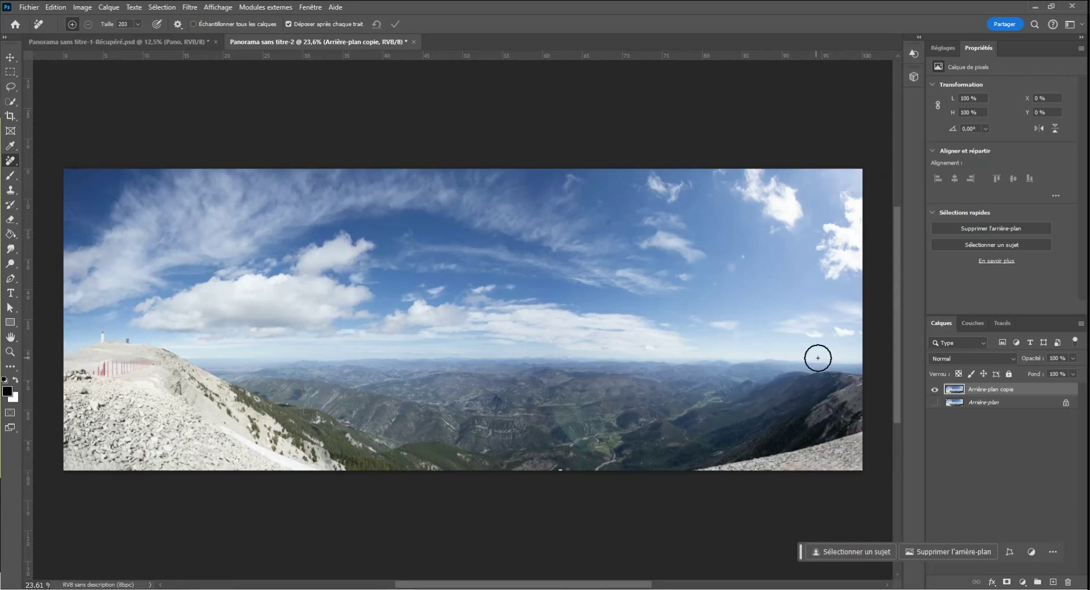
pyautogui.click(608, 226)
pyautogui.moveTo(742, 258); pyautogui.dragTo(715, 291)
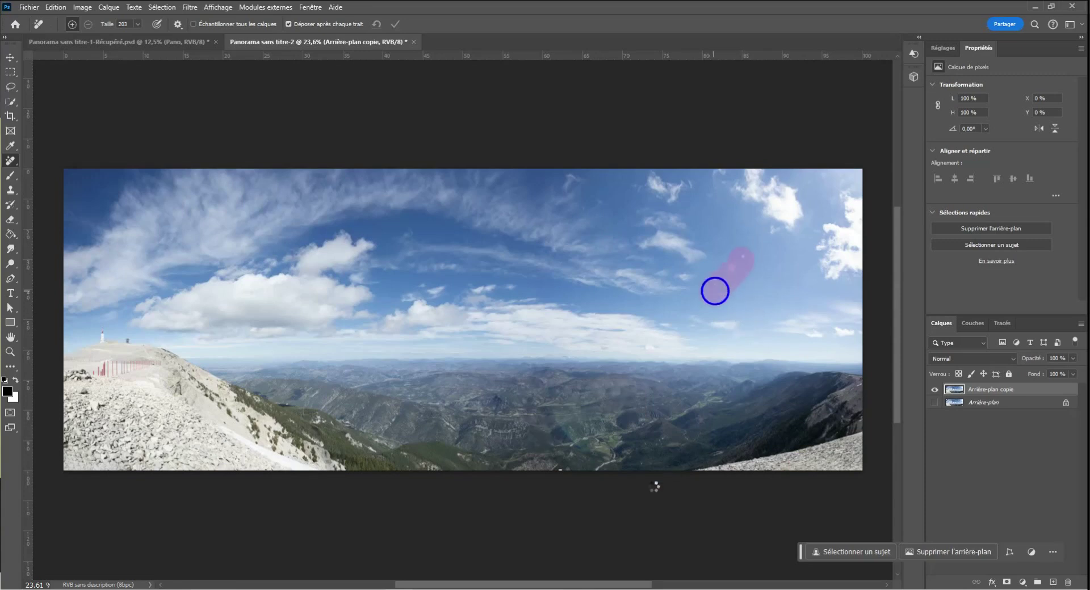